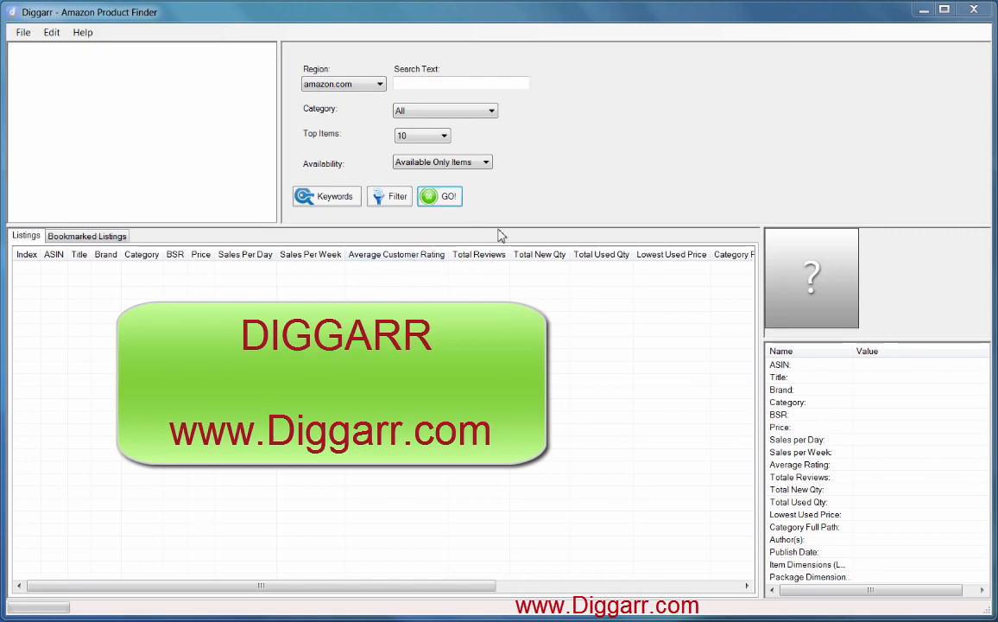
Enlarge the listings area upward and narrow the empty pane beside the search form
left_click_drag(502, 228, 503, 219)
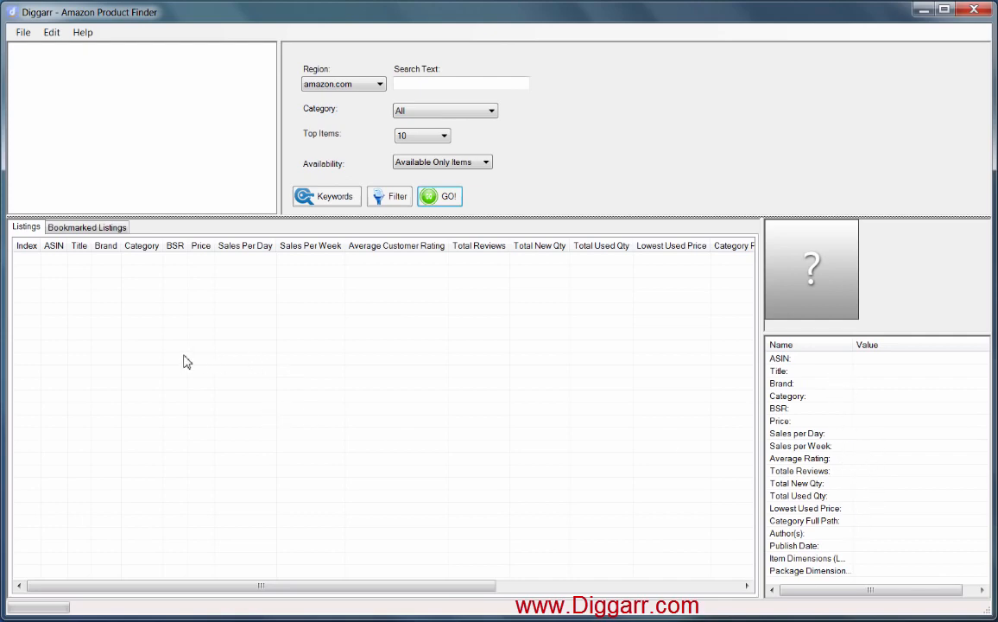
left_click_drag(279, 129, 218, 152)
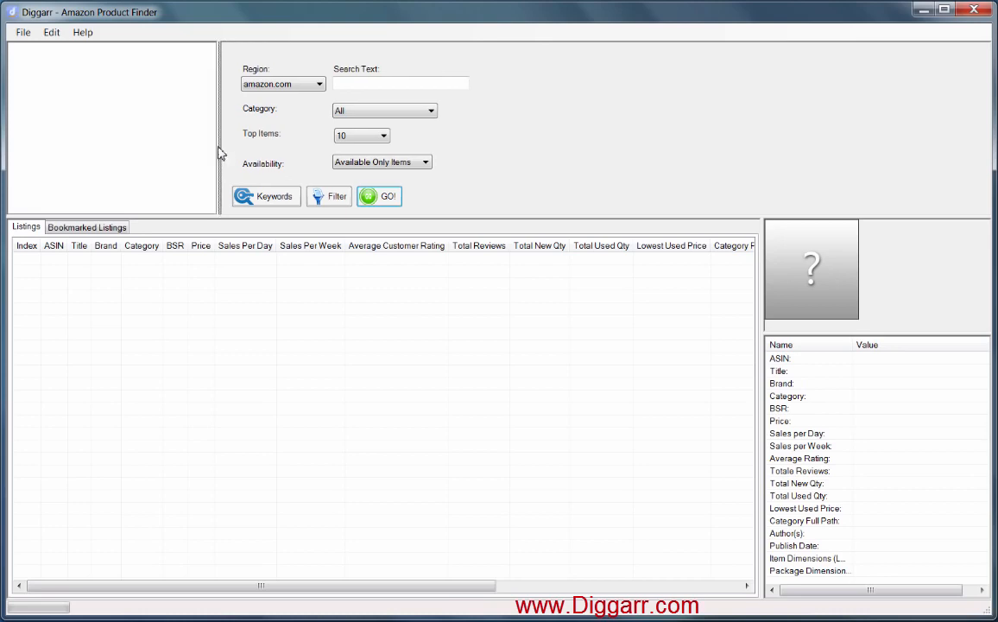
Enter "power banks" as the search text and keep amazon.com as the region
left_click(373, 85)
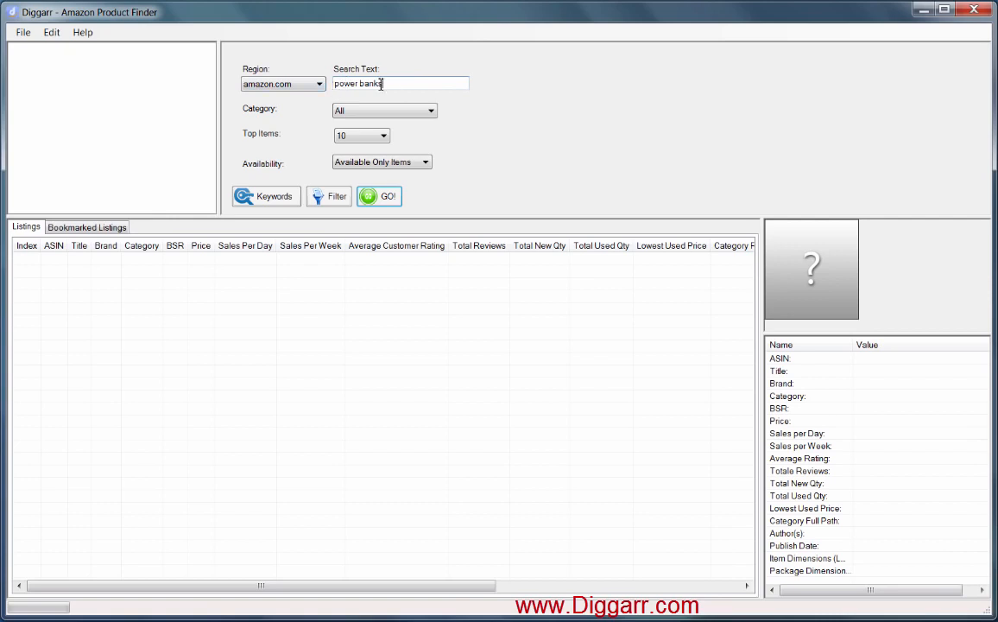
left_click(318, 85)
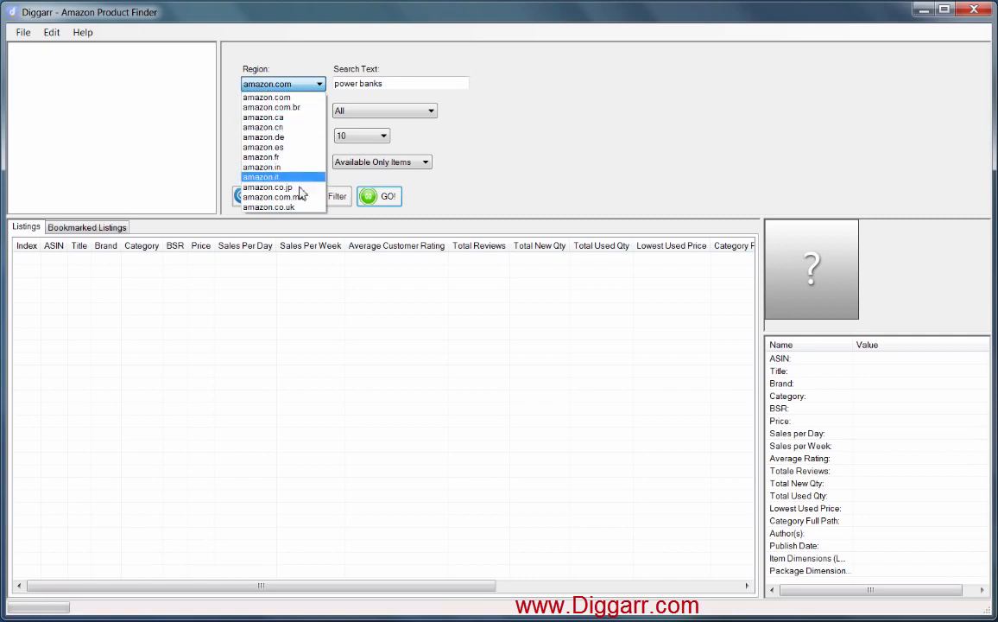
left_click(284, 84)
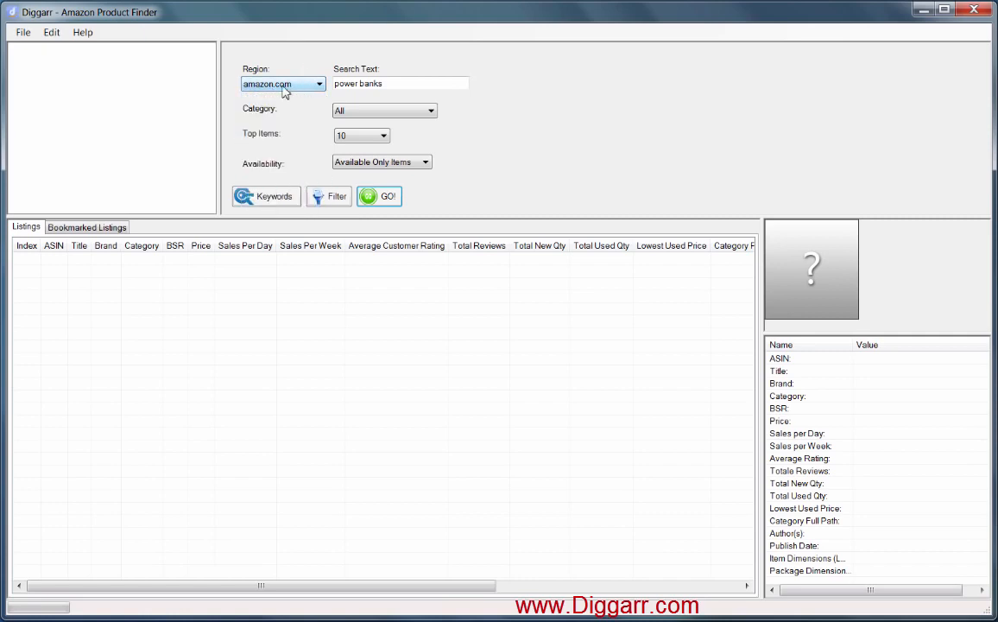
Review the available categories, keep the category at All, and choose 10 as the number of top items
left_click(431, 110)
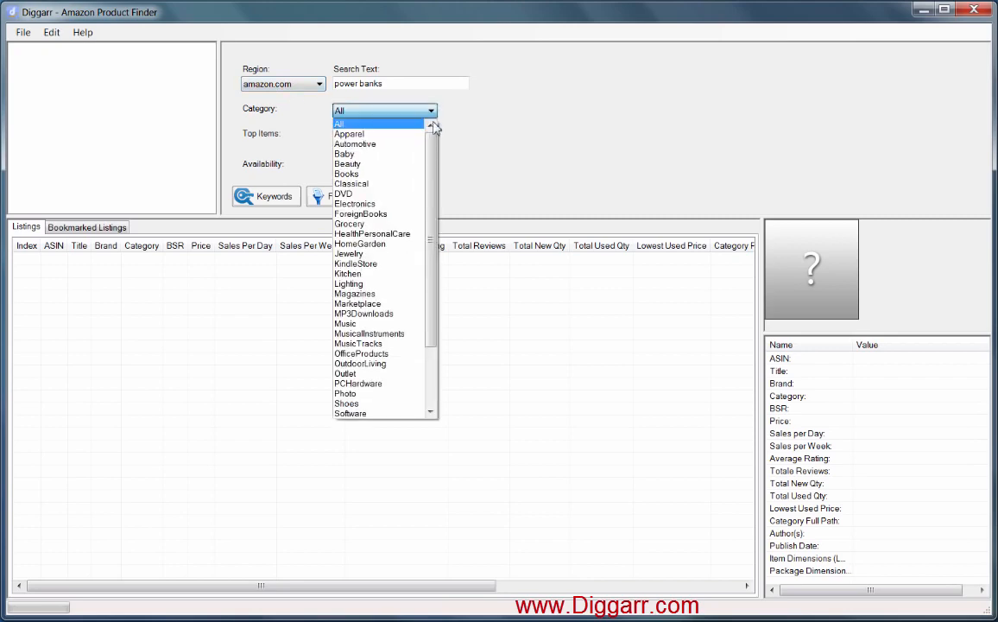
left_click_drag(436, 156, 443, 226)
left_click(442, 226)
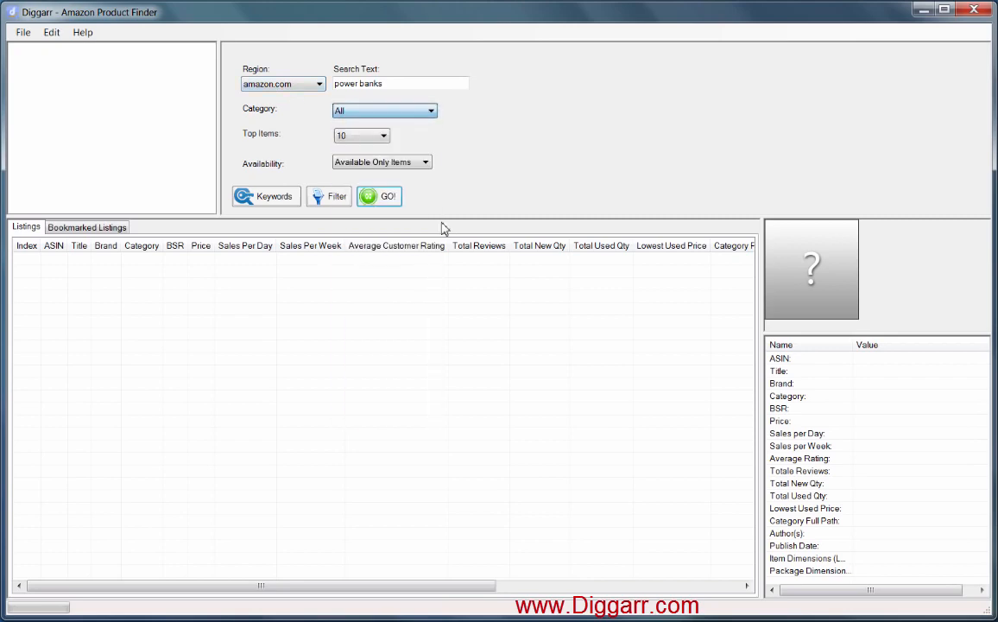
left_click(431, 111)
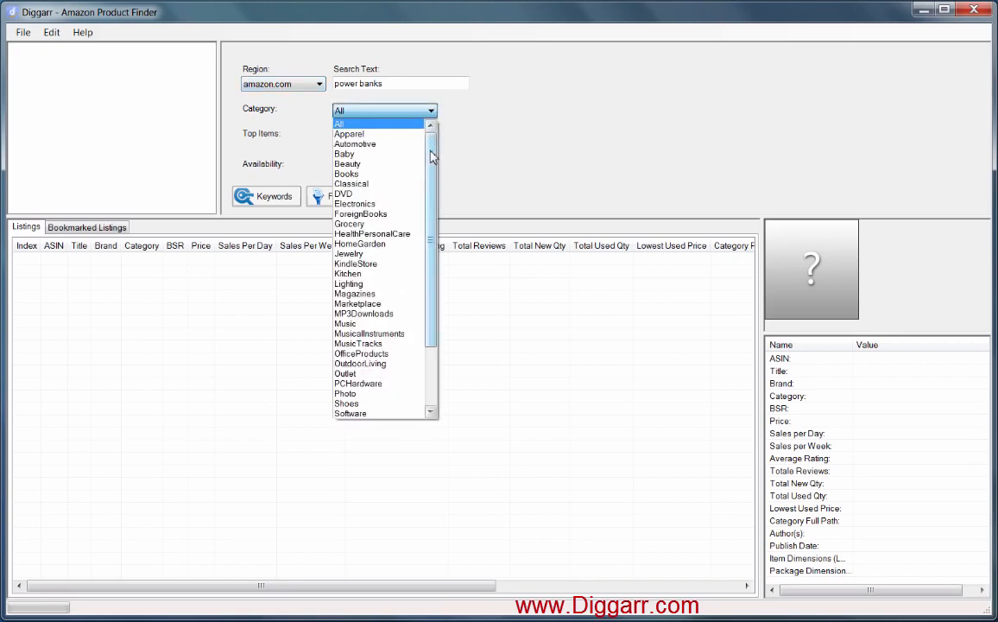
left_click(369, 119)
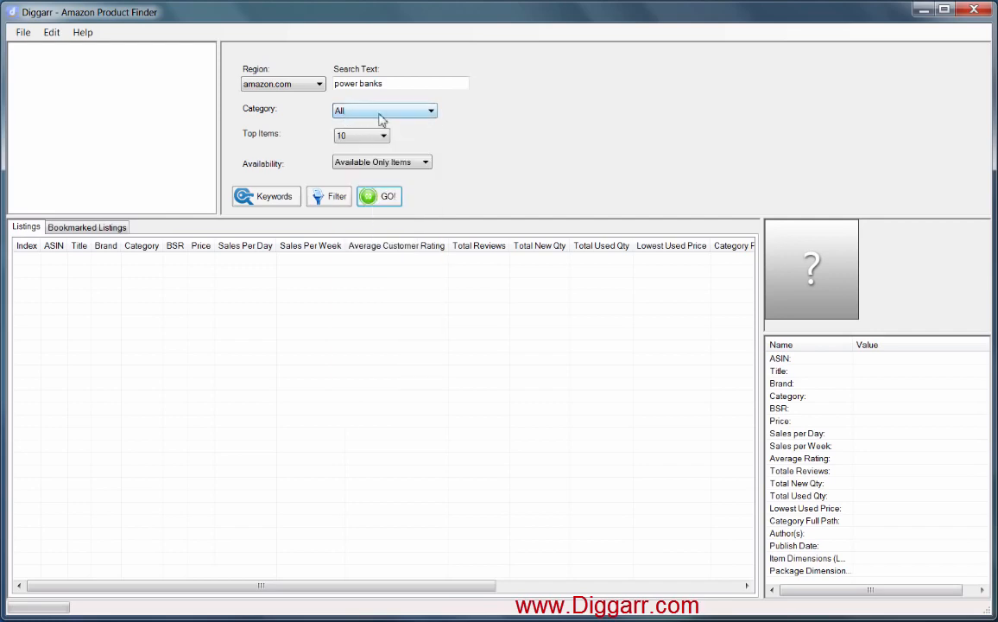
left_click(385, 138)
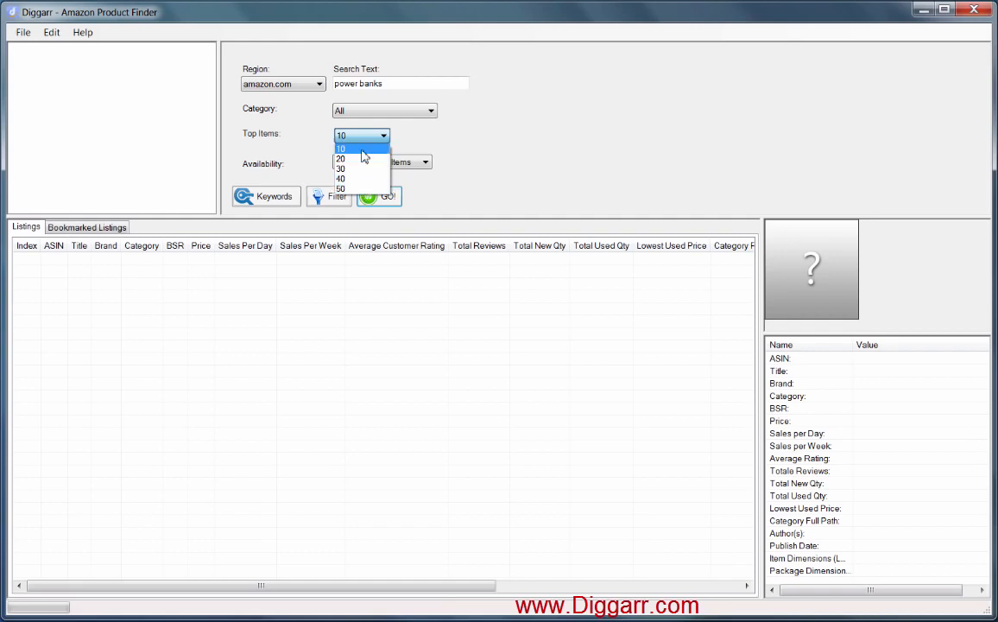
left_click(363, 150)
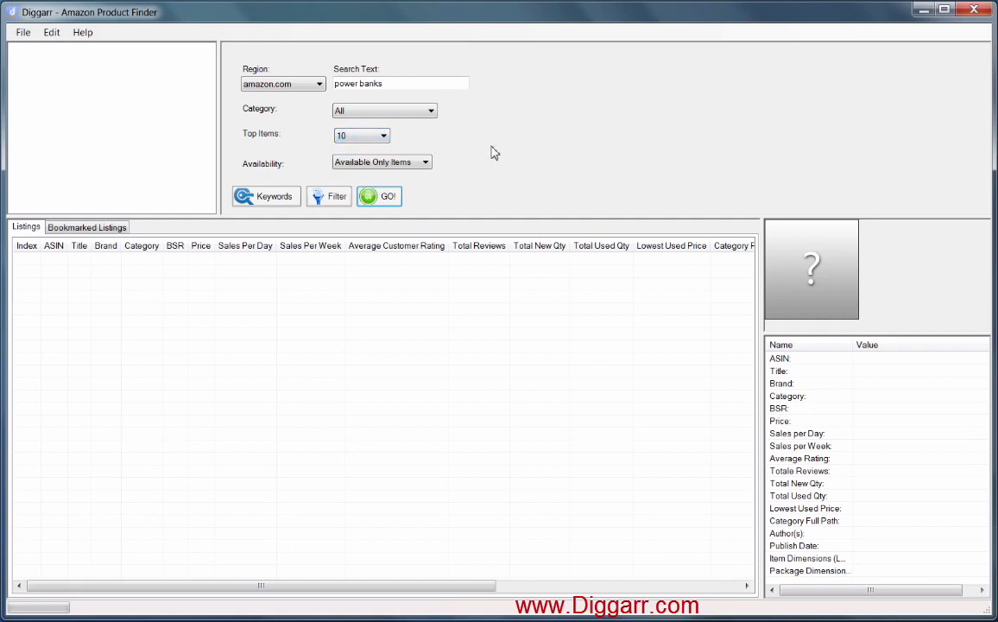
Set the availability to All Items and run the product search
left_click(426, 163)
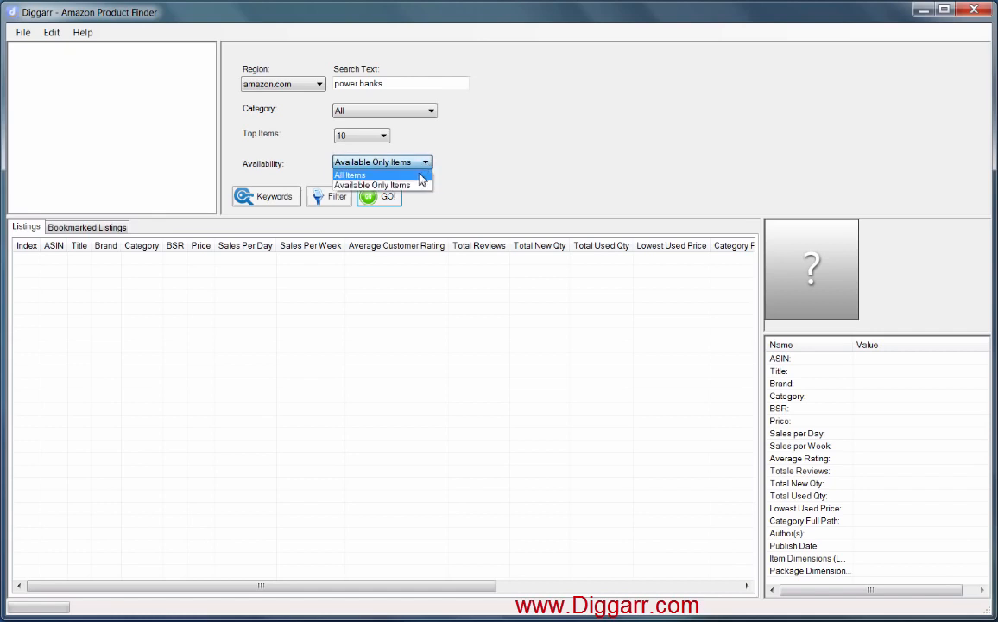
left_click(421, 175)
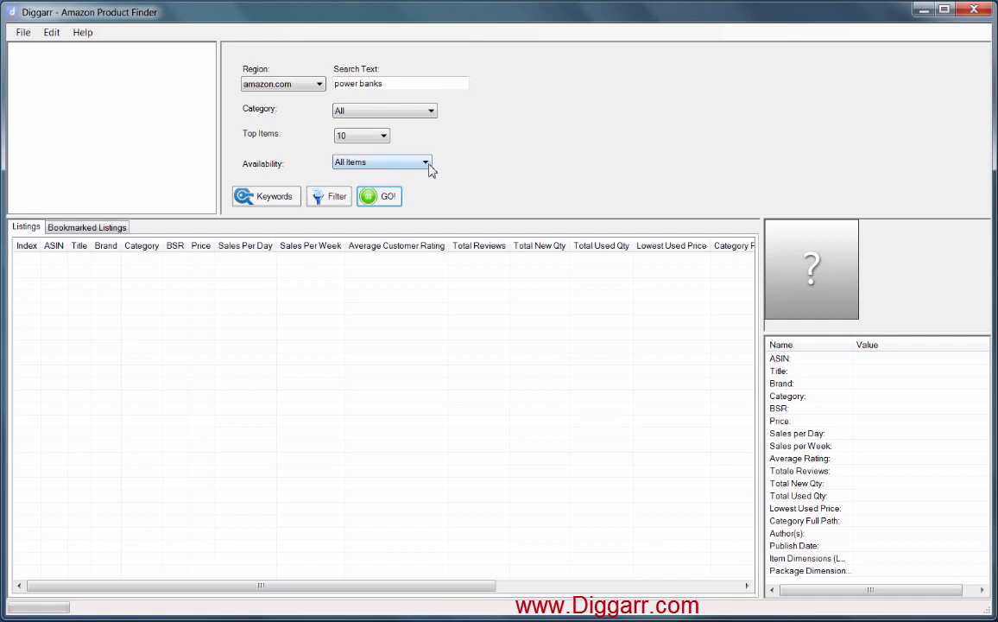
left_click(427, 164)
left_click(459, 176)
left_click(388, 197)
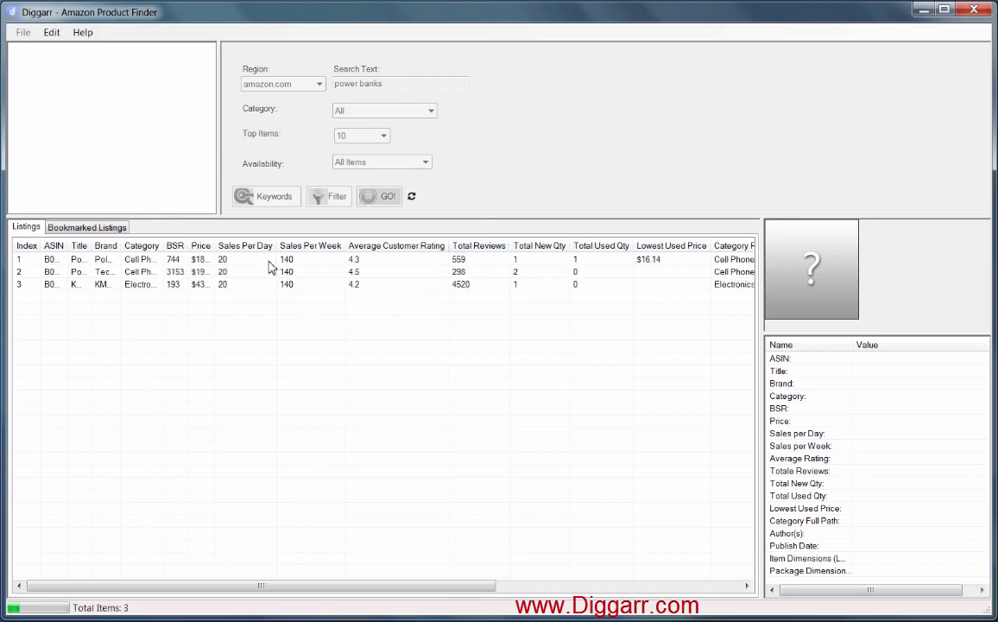
Examine the image and details of several listings in the search results, ending with listing 7
left_click(268, 273)
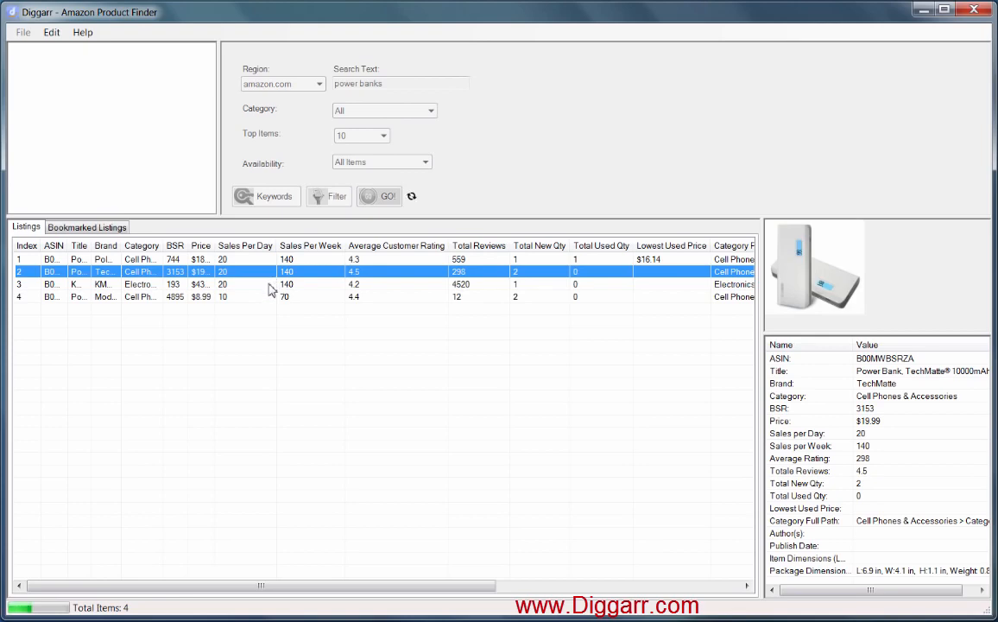
left_click(269, 286)
left_click(267, 297)
left_click(268, 287)
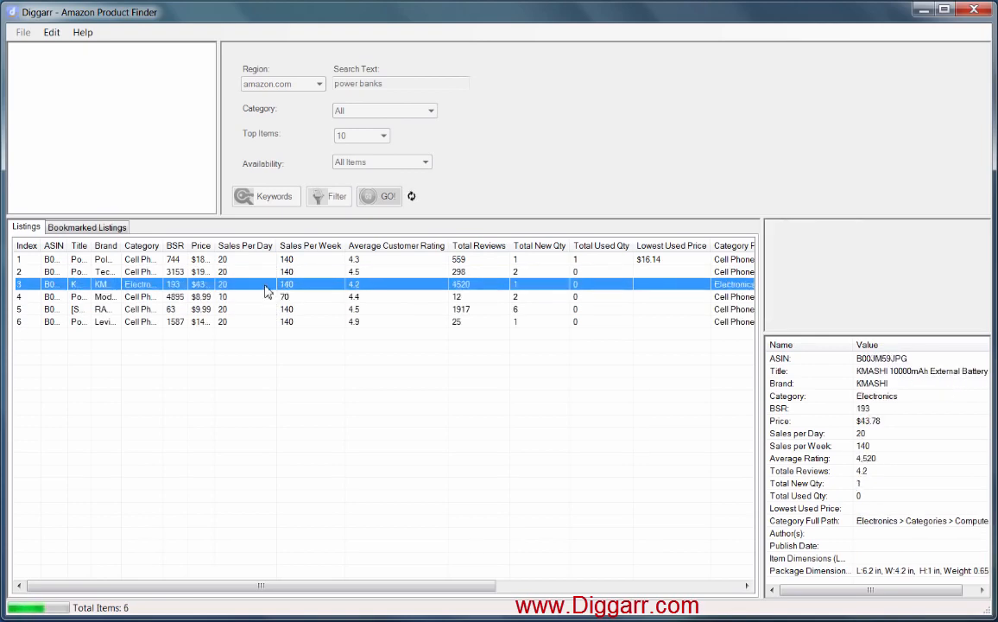
left_click(267, 308)
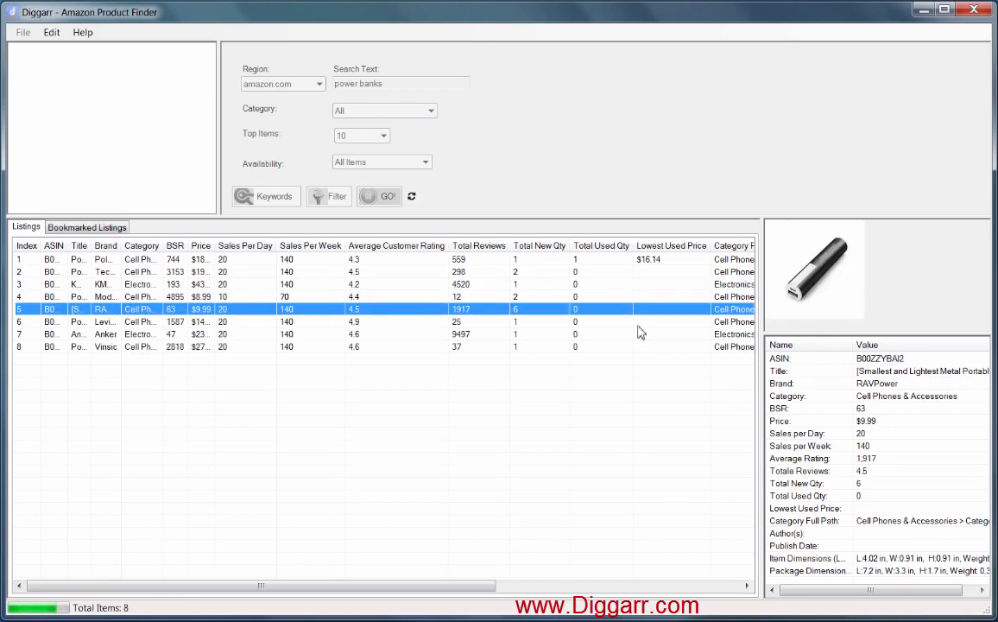
left_click(232, 334)
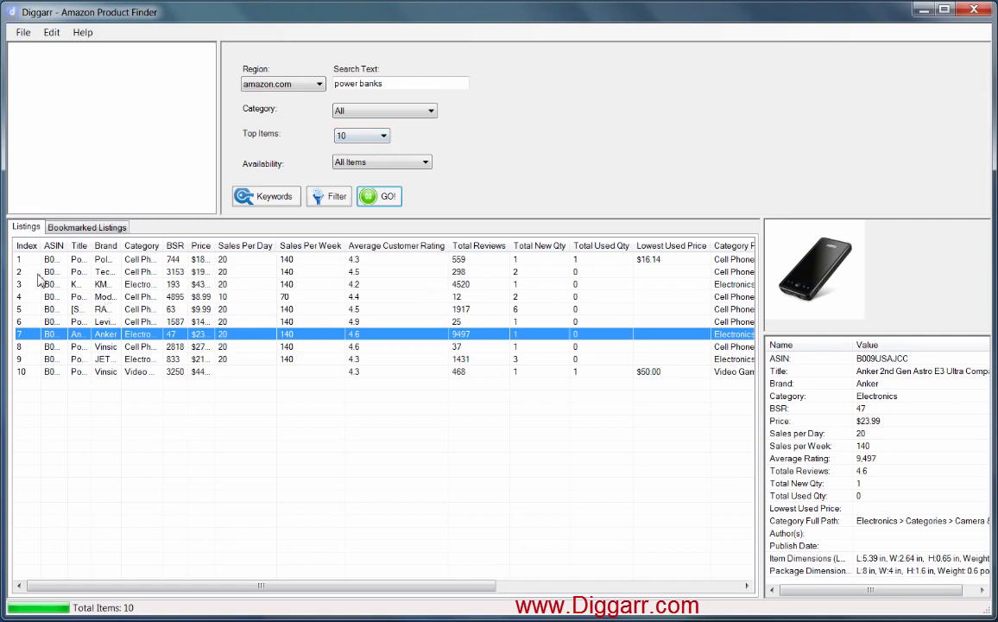
Widen the ASIN, Title, Brand and Category columns so the full category paths can be read, and select the first listing
left_click_drag(67, 246, 205, 247)
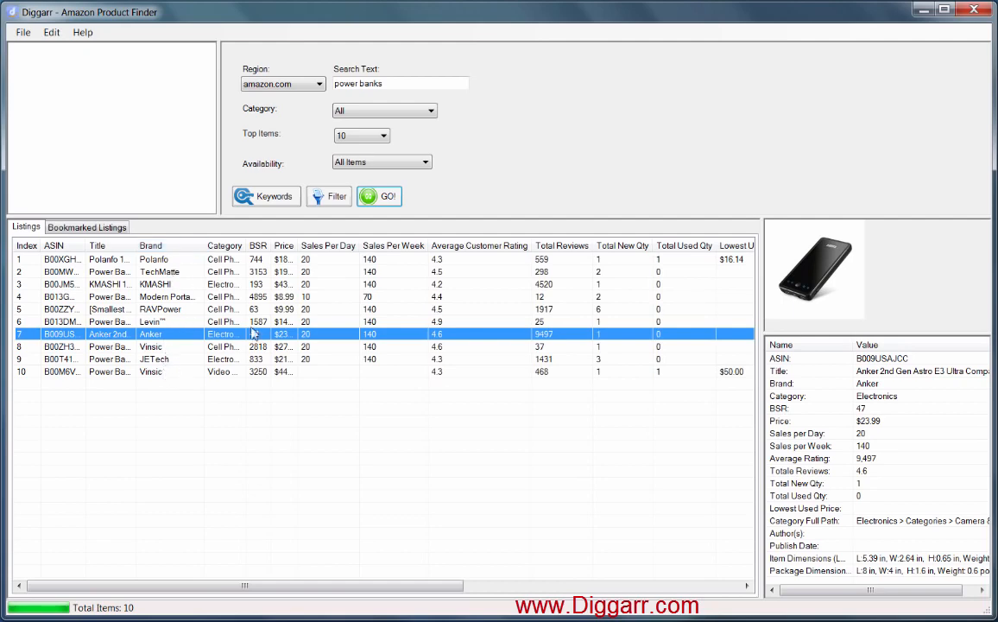
left_click_drag(205, 250, 508, 256)
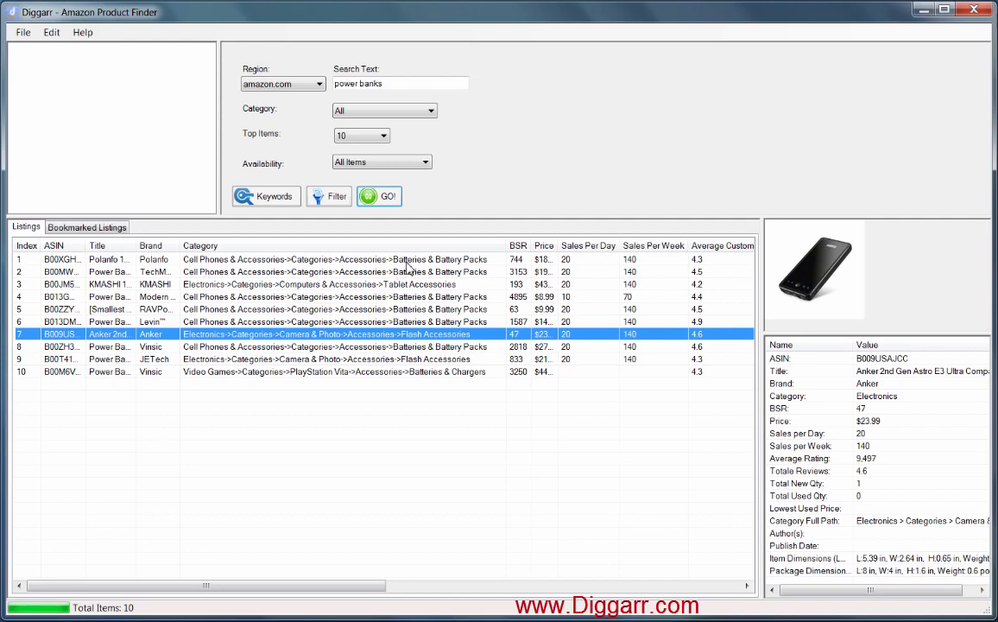
left_click(484, 271)
left_click(511, 258)
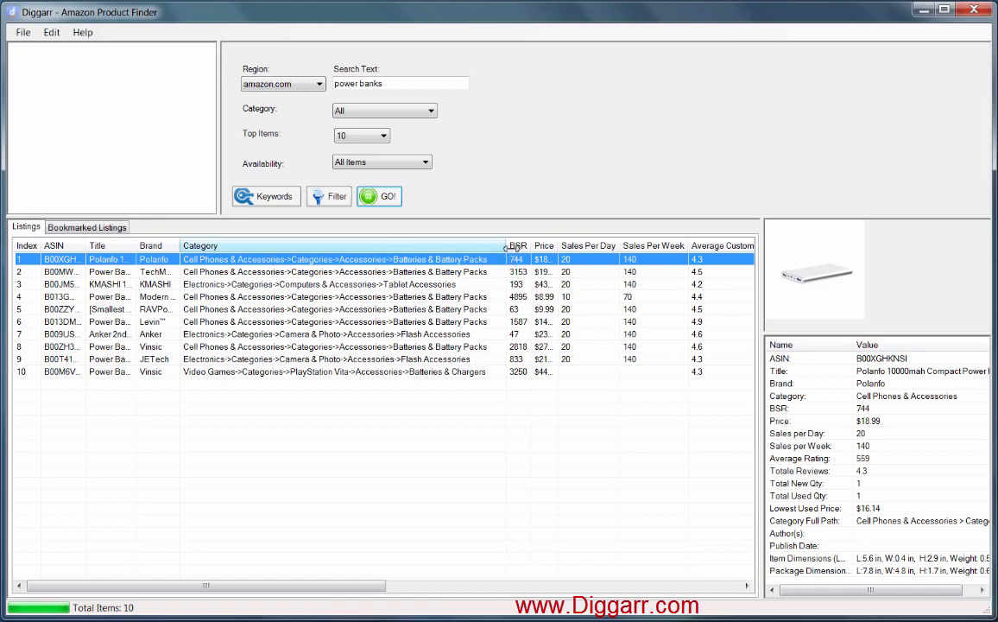
Narrow the Category column and widen the BSR, Price and Sales Per Day columns
left_click_drag(506, 248, 266, 258)
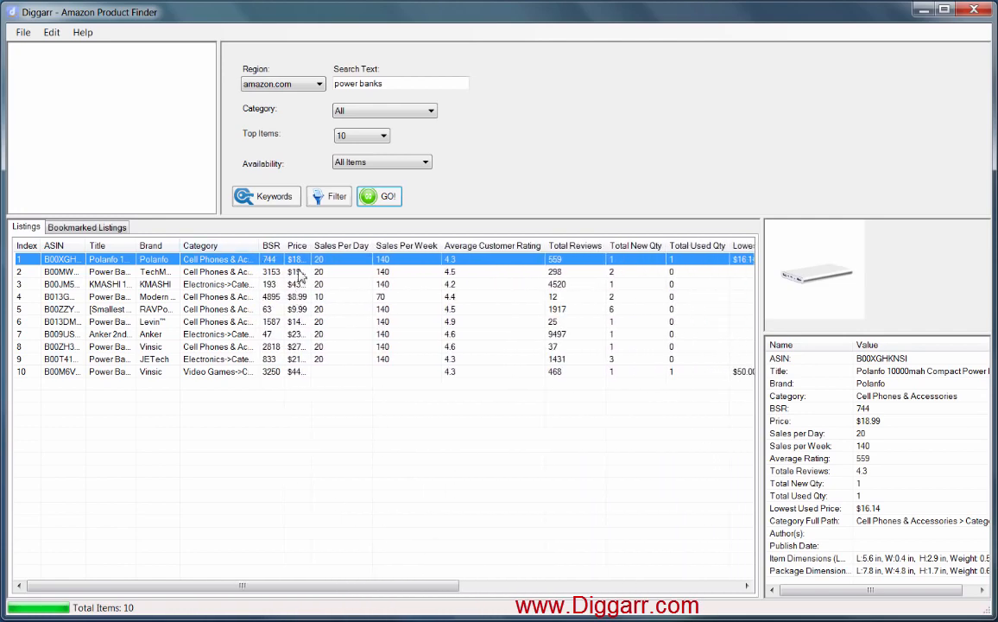
left_click_drag(285, 245, 303, 245)
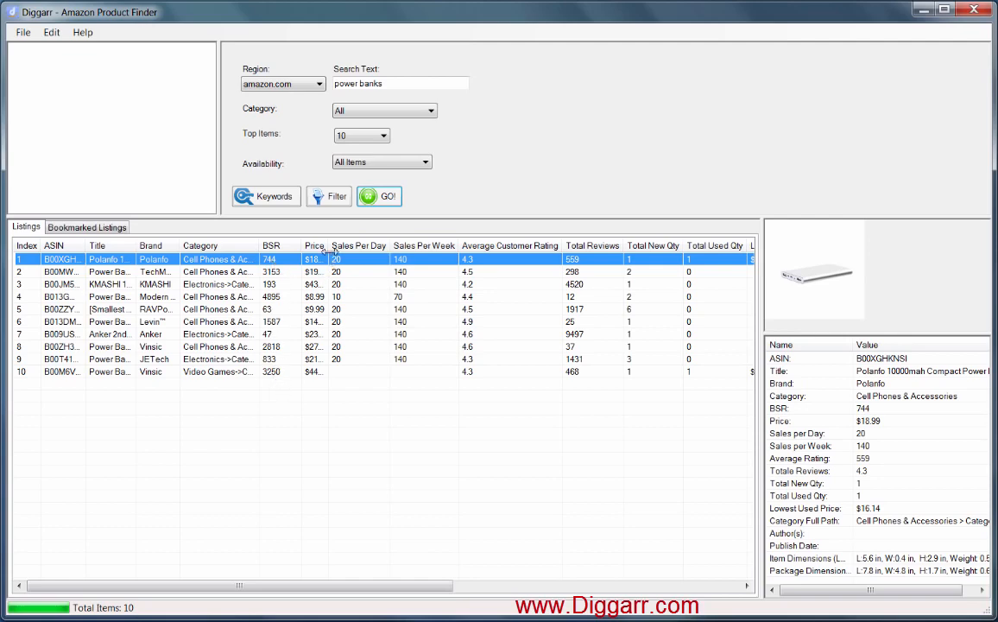
left_click_drag(329, 245, 343, 245)
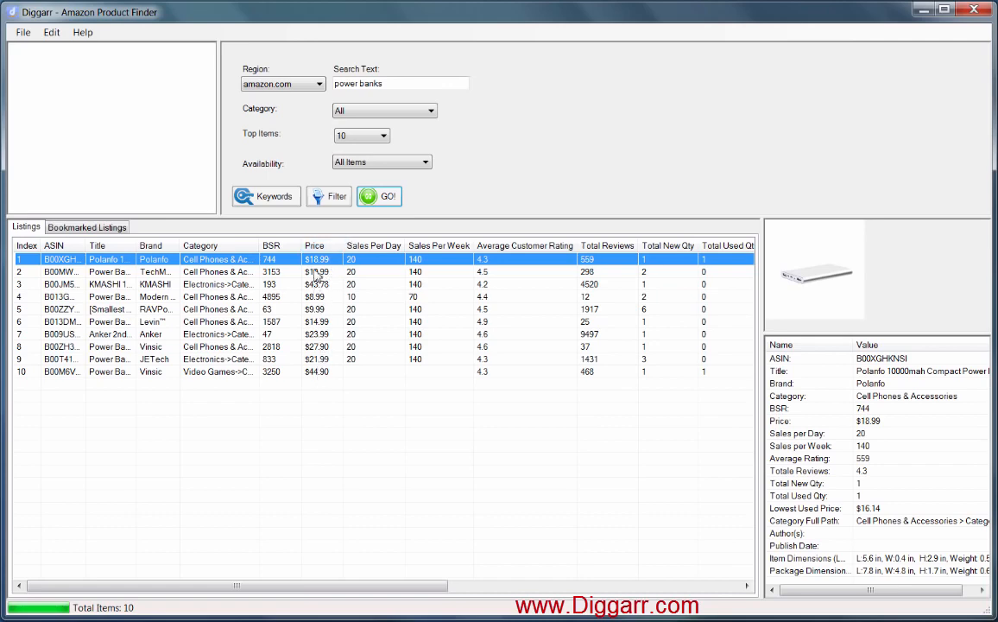
left_click_drag(409, 246, 410, 247)
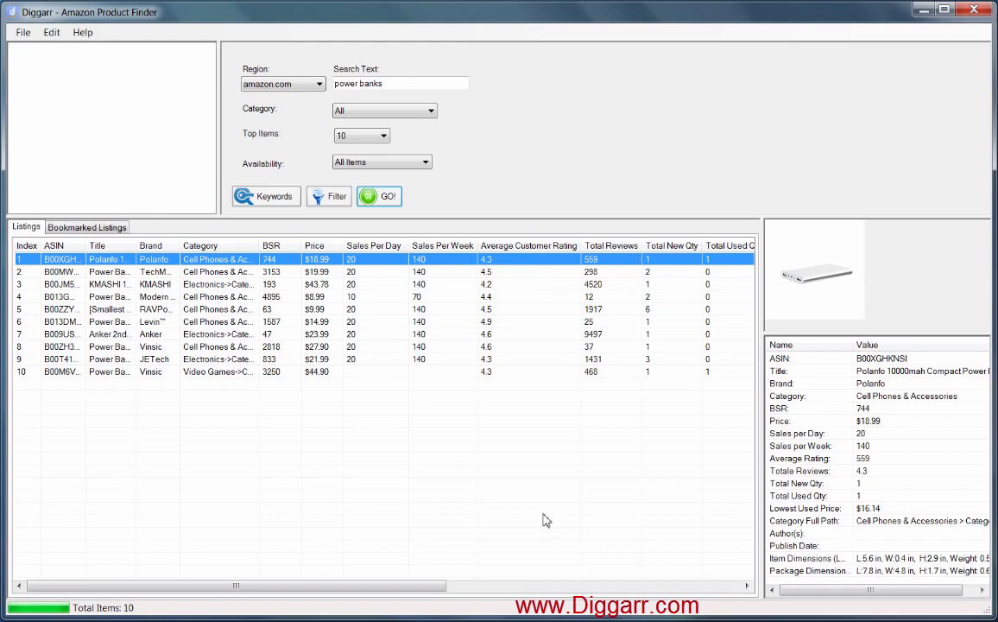
Widen the Category Path column to read the listings' full paths, and select the third listing
left_click_drag(368, 589, 511, 587)
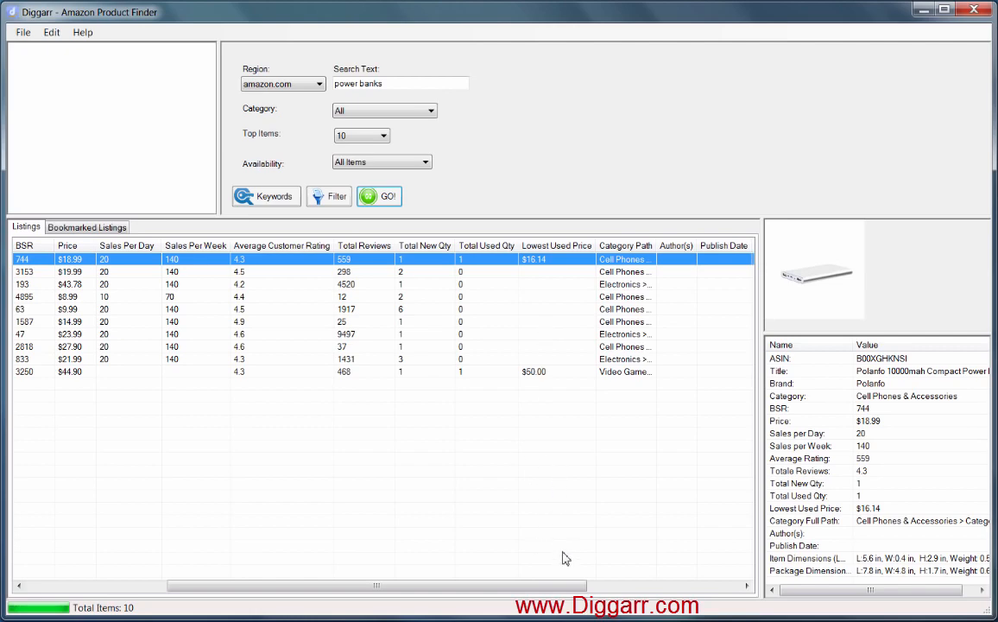
left_click_drag(404, 586, 524, 599)
left_click_drag(461, 246, 747, 247)
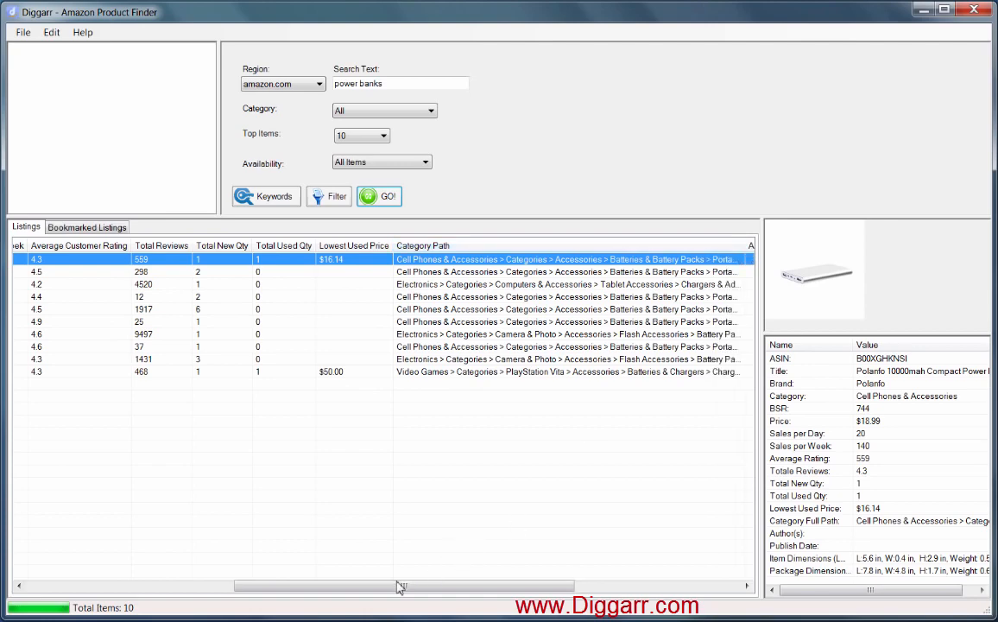
left_click_drag(403, 585, 527, 585)
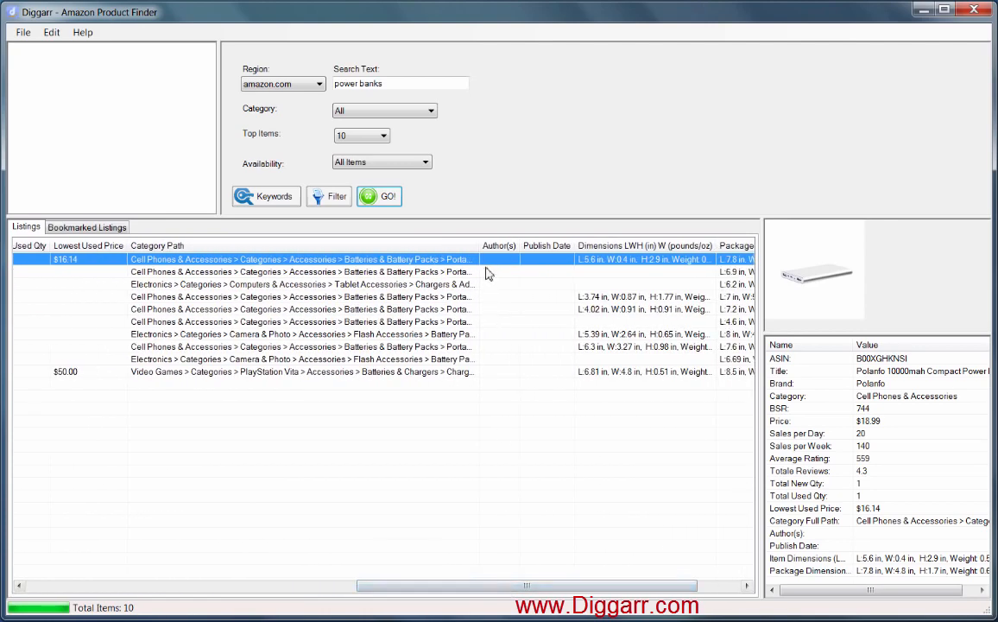
left_click_drag(480, 245, 654, 245)
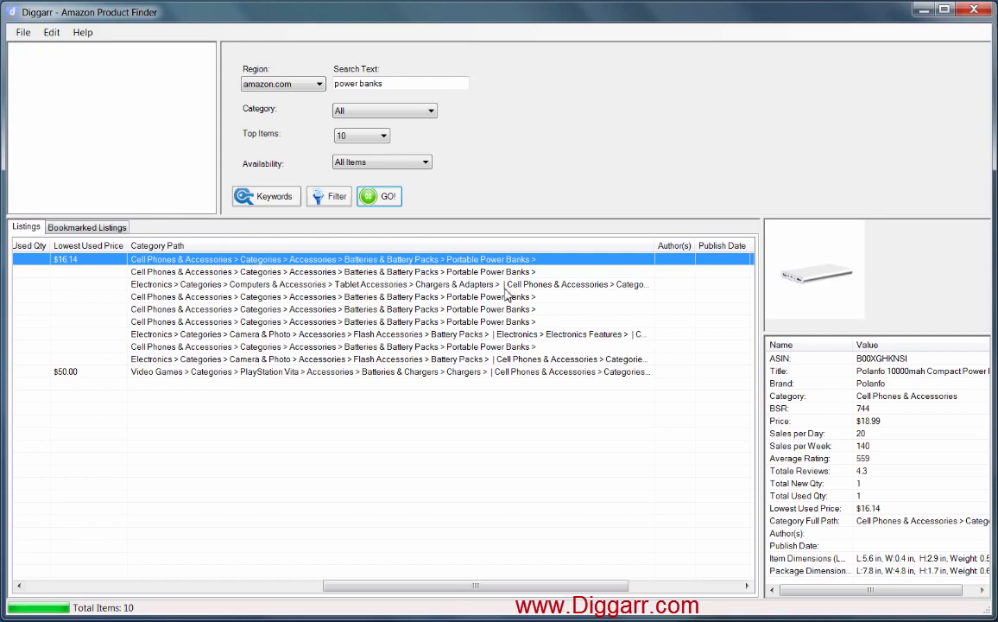
left_click(187, 289)
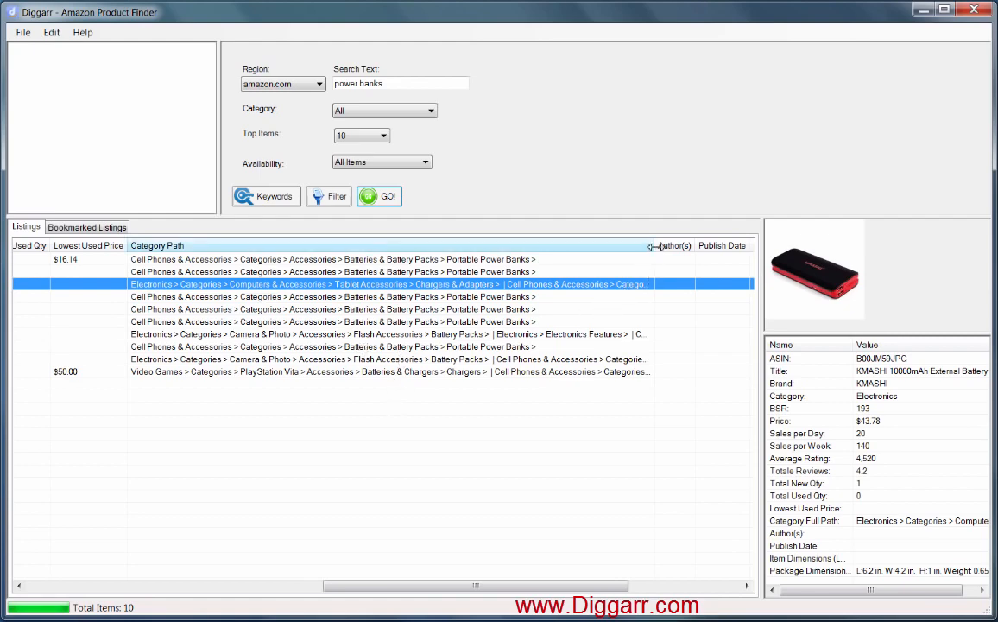
Narrow the Category Path column and widen the item Dimensions and Package columns to show more of the weight data
left_click_drag(654, 247, 464, 263)
left_click_drag(517, 586, 600, 586)
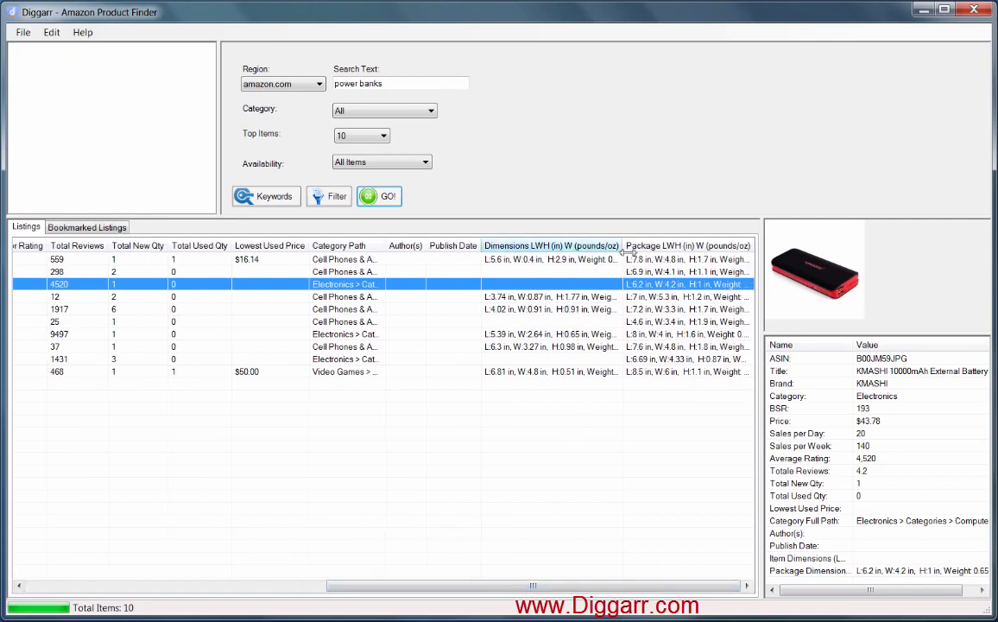
left_click_drag(622, 247, 667, 248)
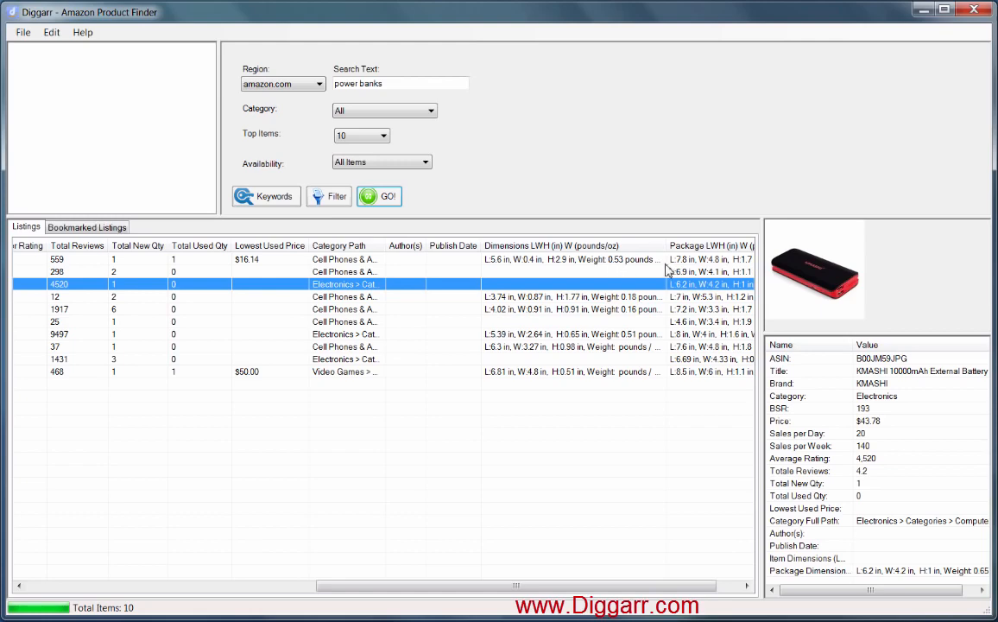
left_click_drag(668, 246, 678, 245)
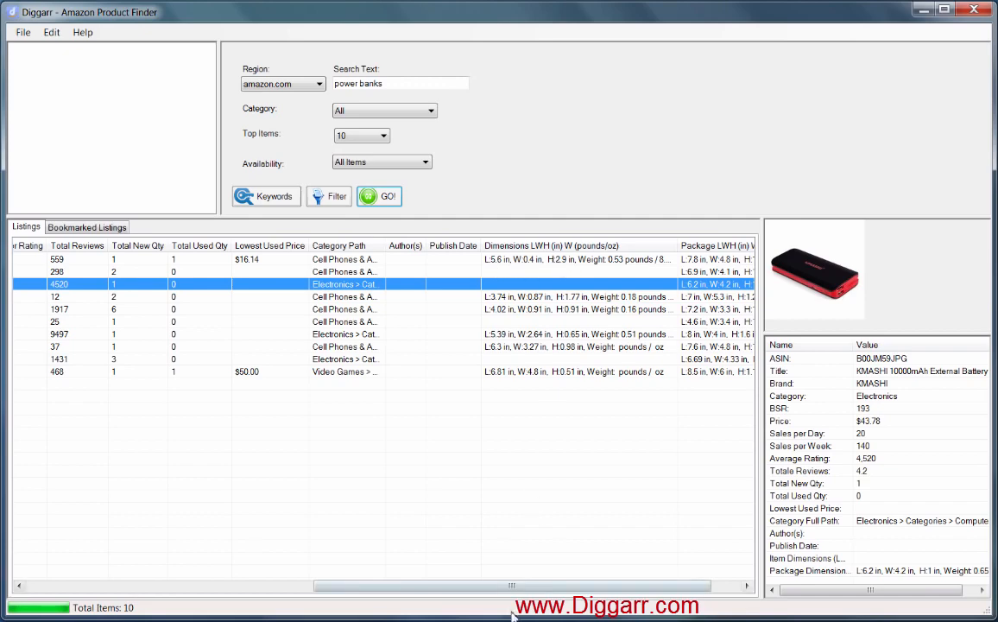
left_click_drag(512, 586, 657, 573)
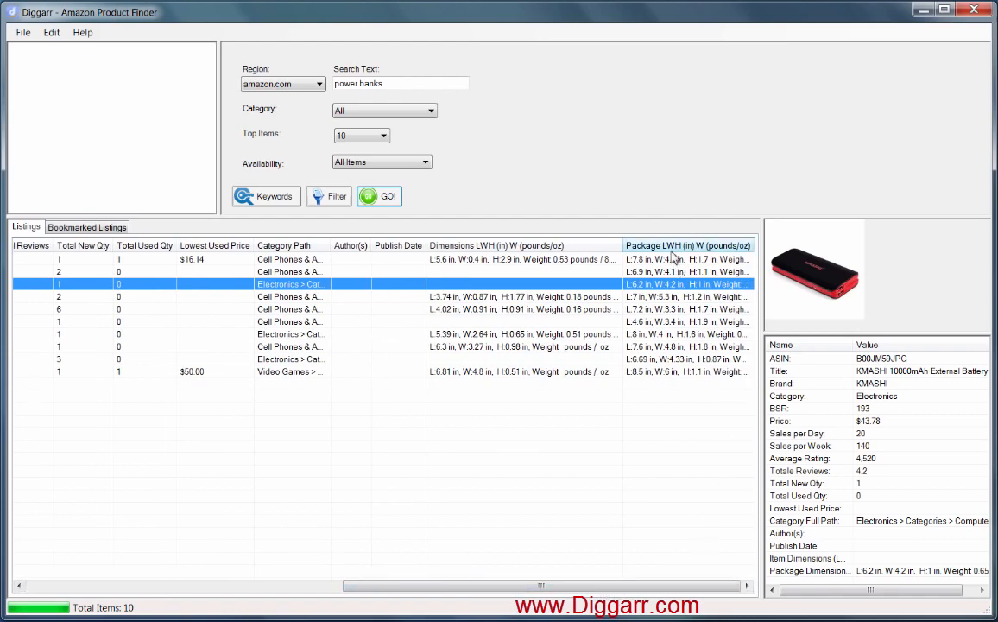
left_click_drag(753, 247, 803, 252)
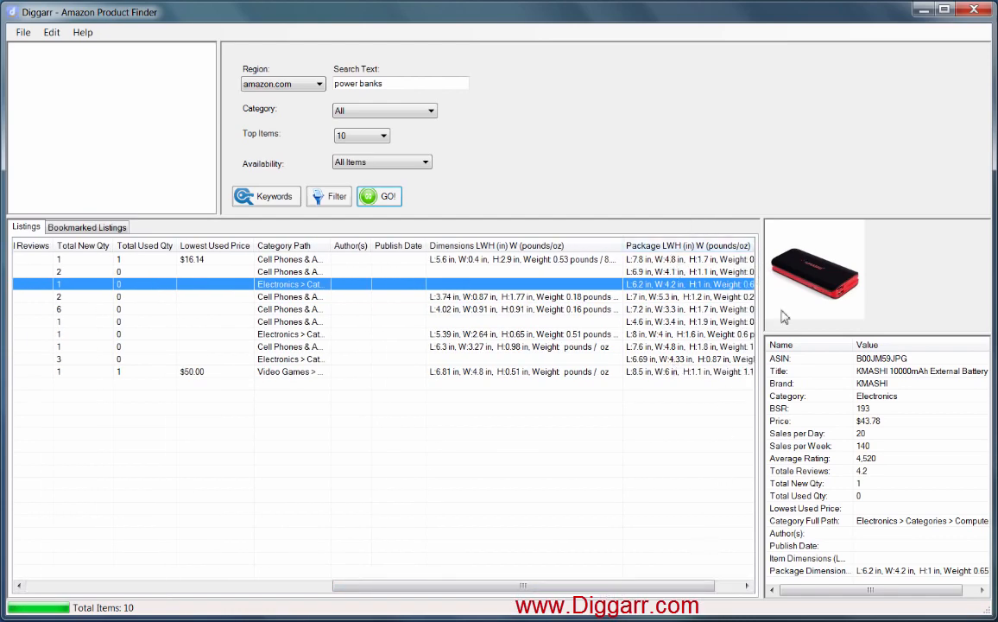
Examine the listings' package dimensions and weights, and select the fourth listing to check its dimensions
left_click_drag(523, 586, 549, 587)
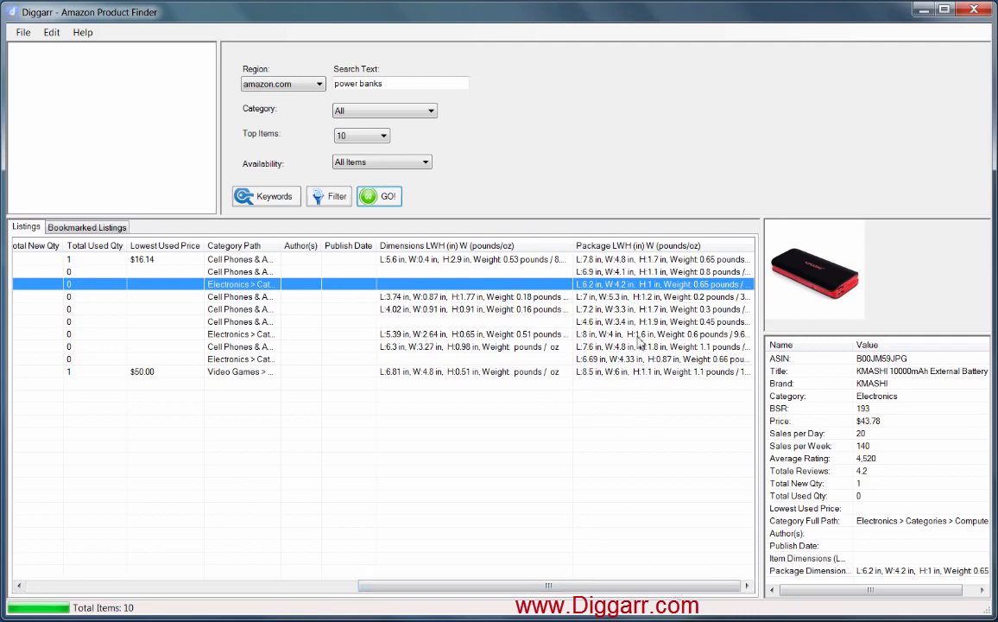
left_click(425, 298)
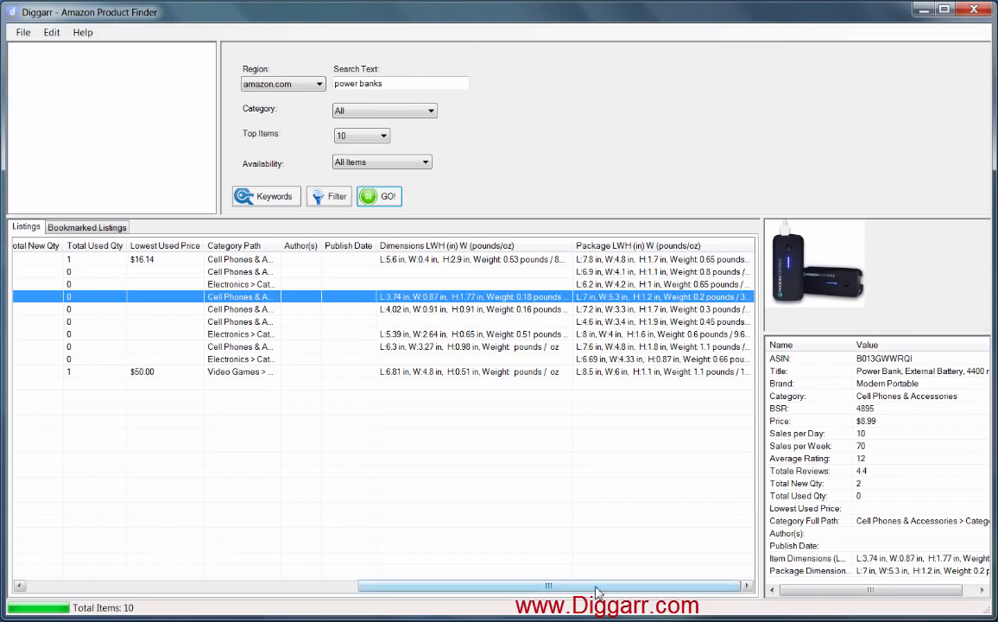
left_click_drag(595, 588, 279, 587)
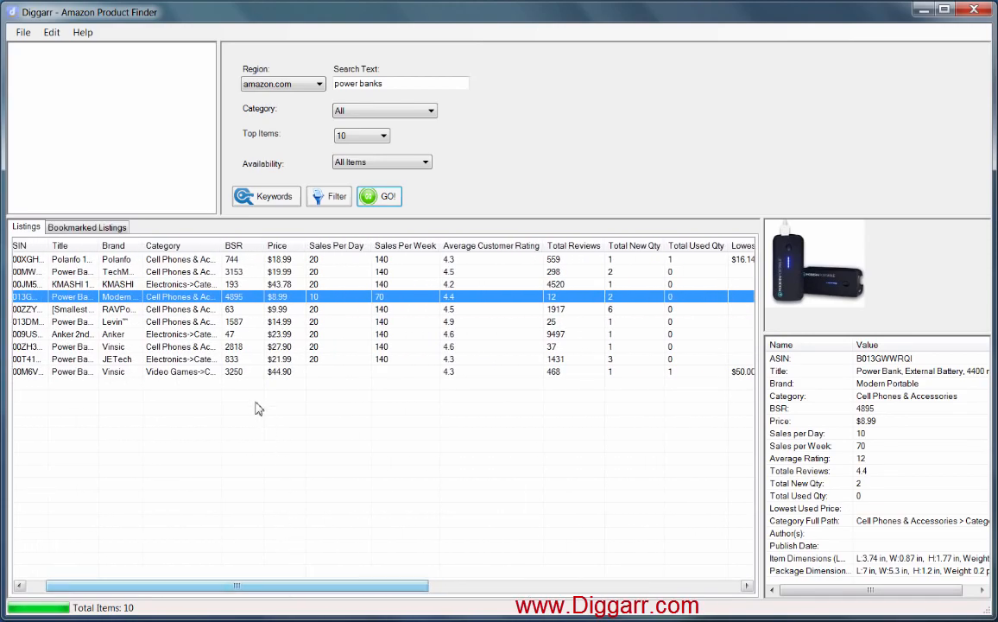
Select the Levin listing and widen the Name column of its property details to read more of the field labels
left_click(226, 322)
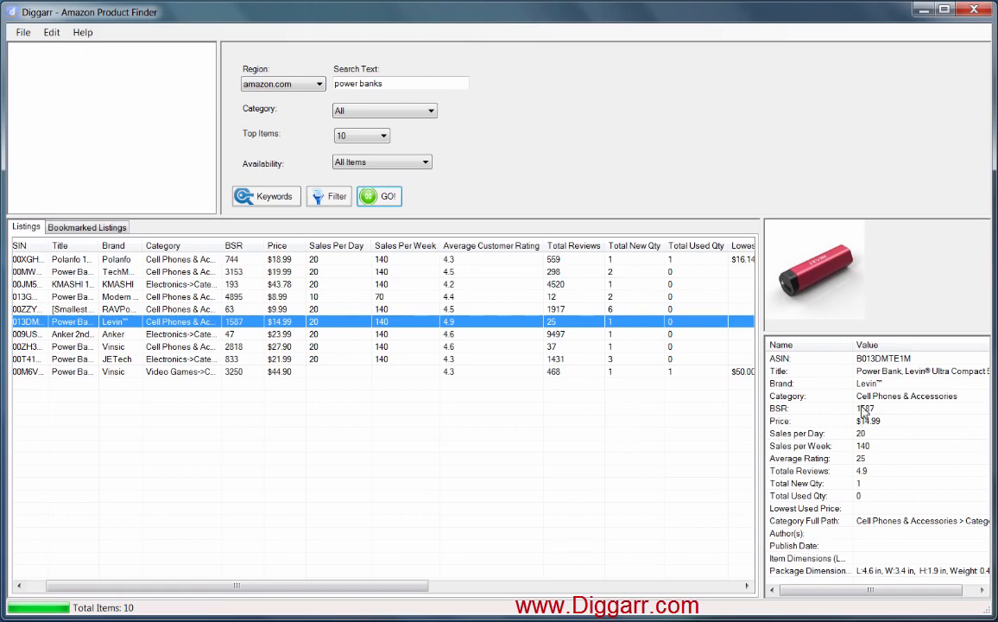
mouse_move(853, 344)
left_mouse_down()
mouse_move(881, 343)
mouse_move(815, 344)
mouse_move(867, 346)
left_mouse_up()
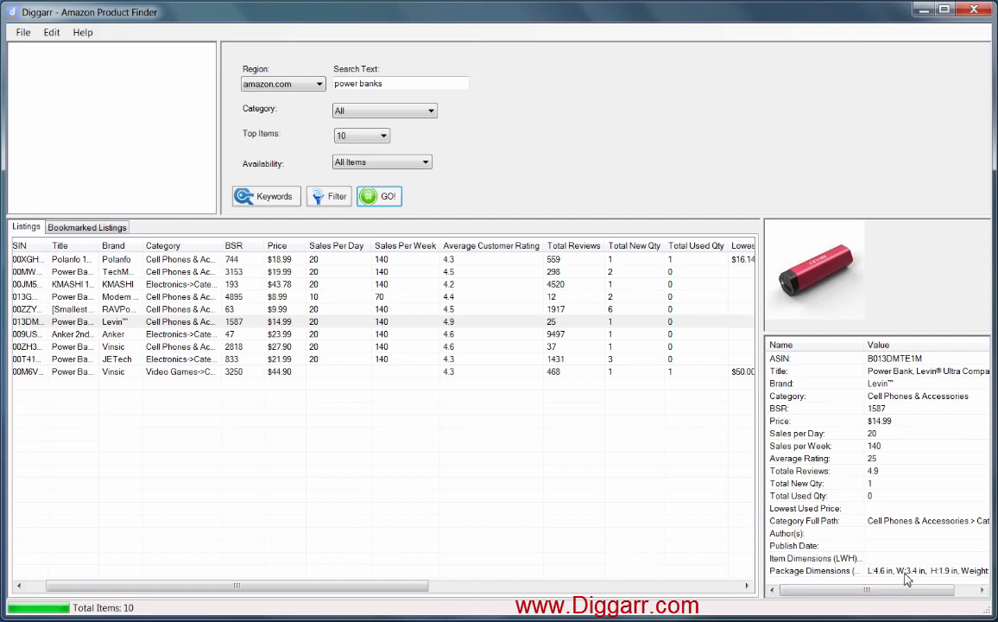
left_click(838, 523)
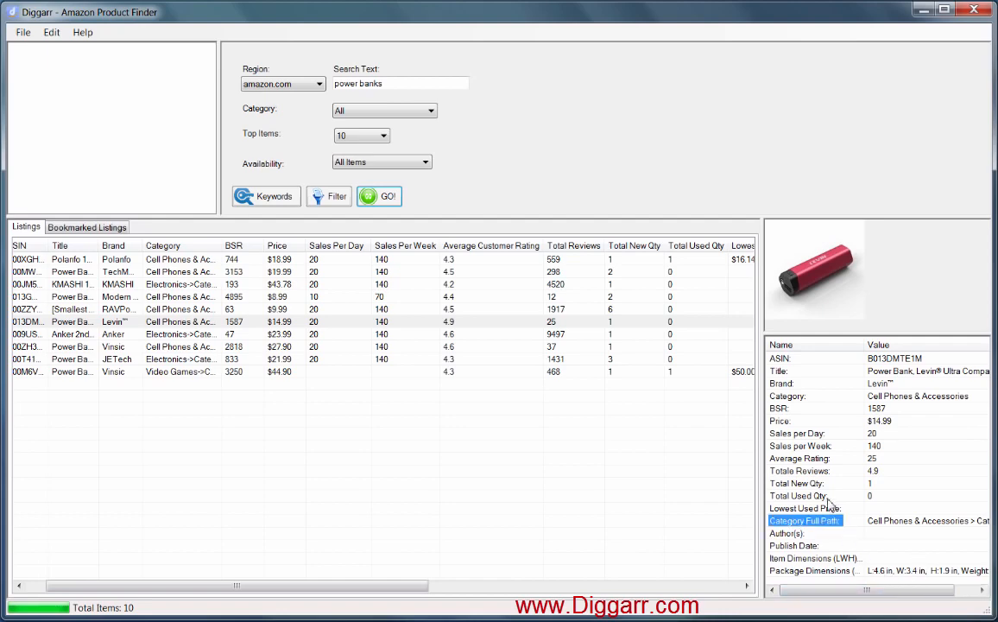
left_click(828, 497)
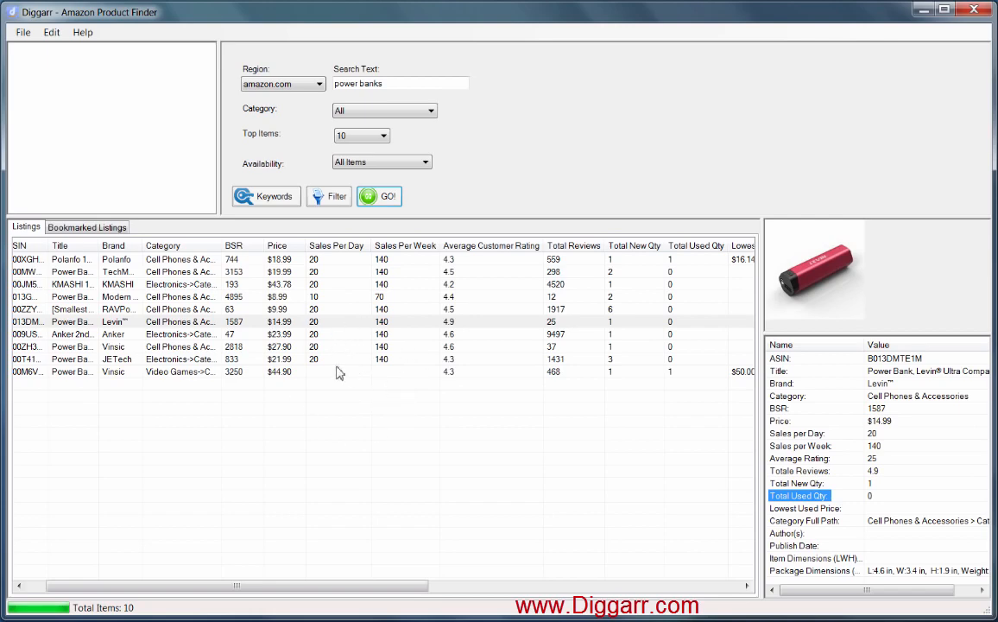
Open the item details page of the Modern Portable listing, enlarge it, examine the product details and best sellers rank, and close it
right_click(357, 296)
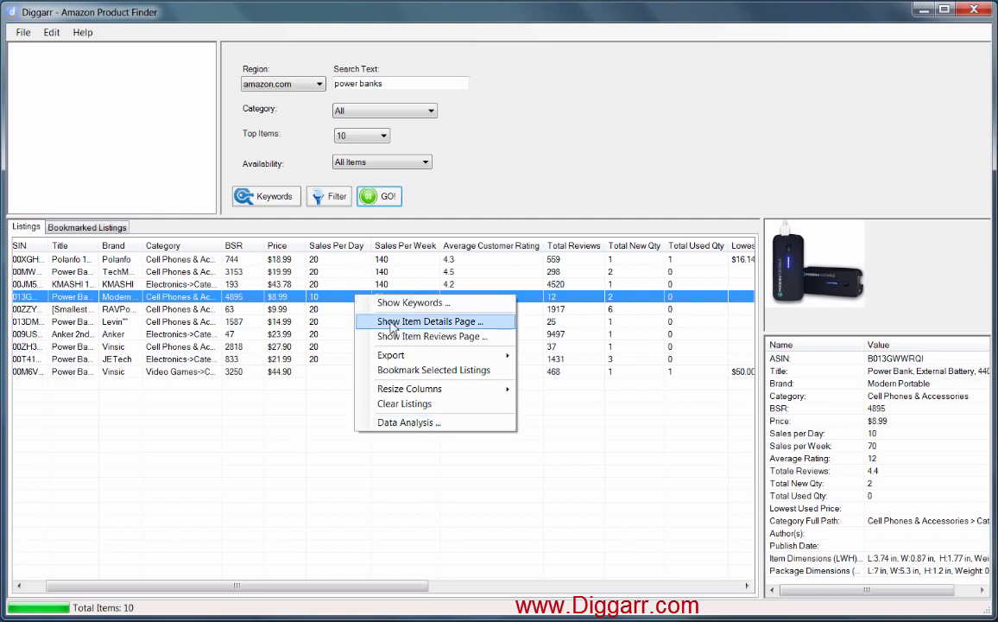
left_click(476, 325)
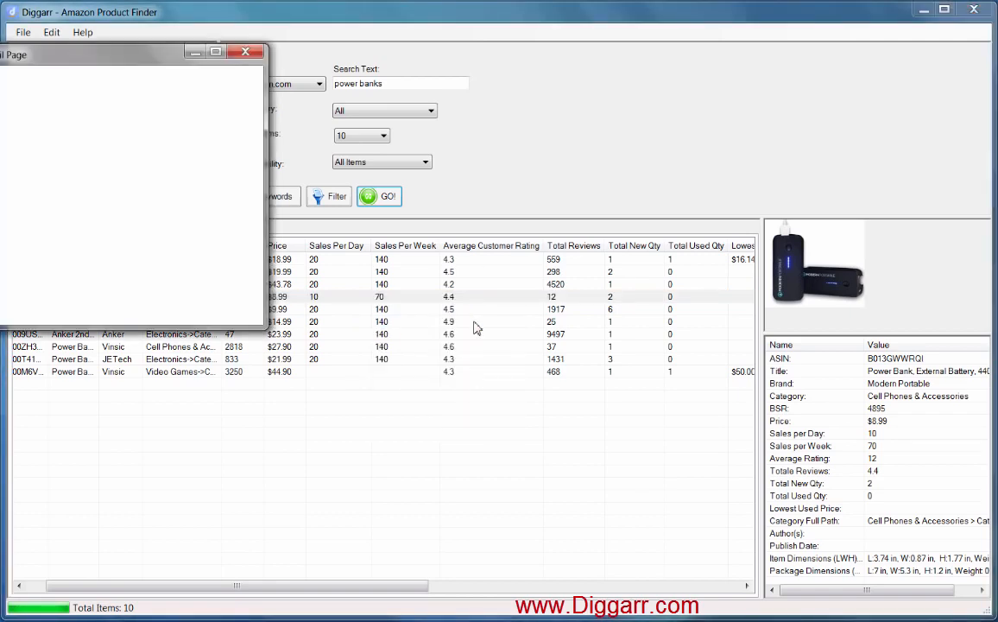
left_click_drag(183, 67, 271, 63)
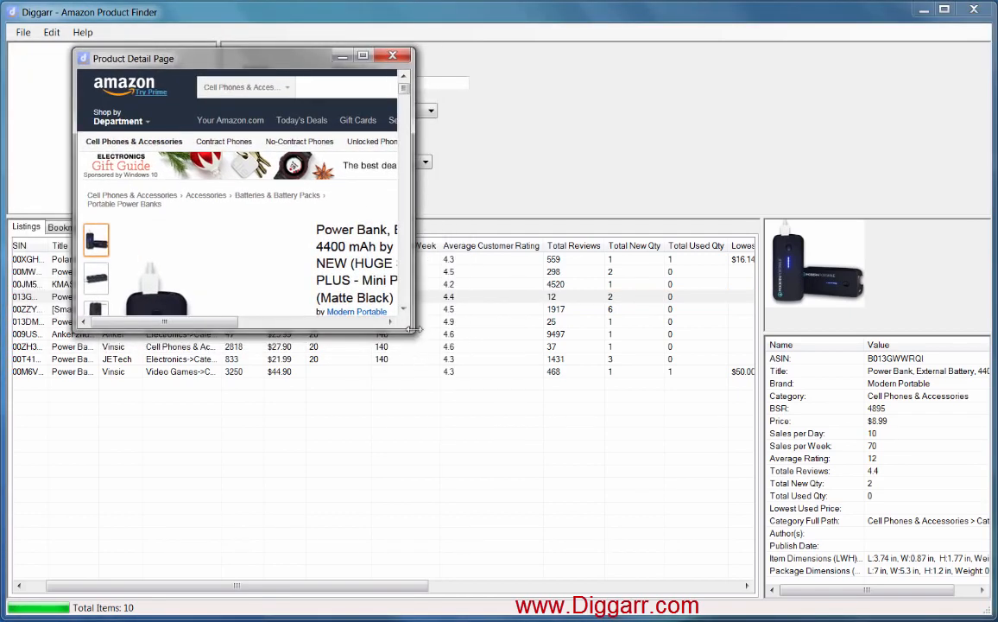
left_click_drag(413, 332, 594, 572)
left_click_drag(583, 96, 590, 171)
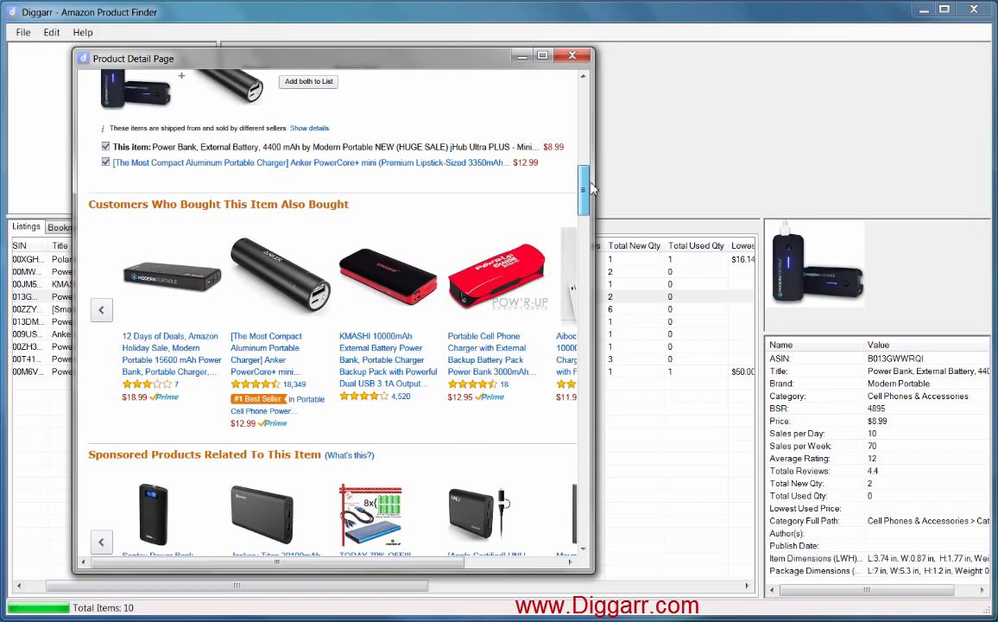
left_click_drag(592, 188, 596, 257)
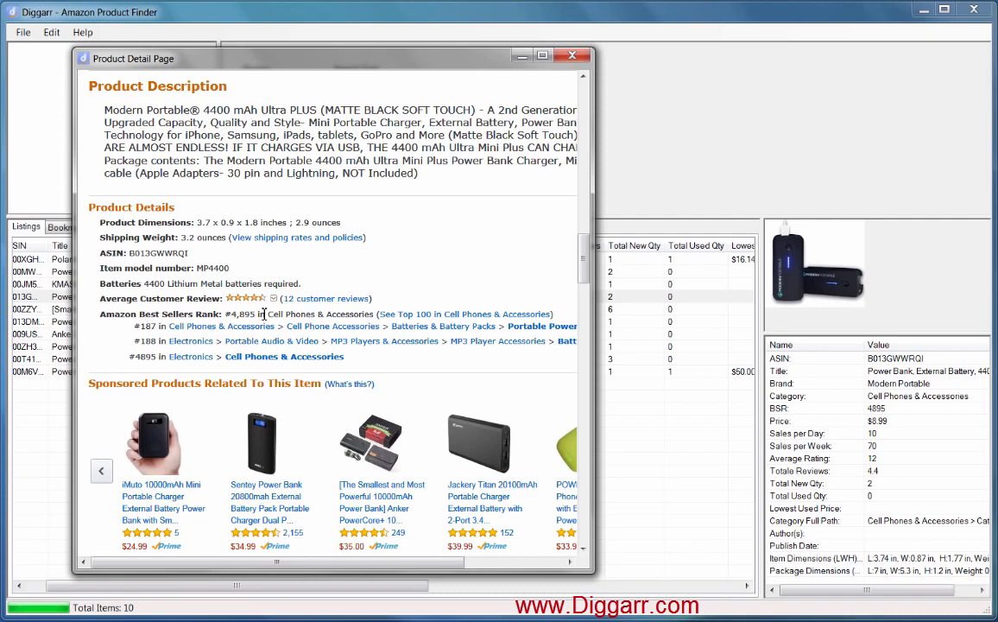
left_click(571, 56)
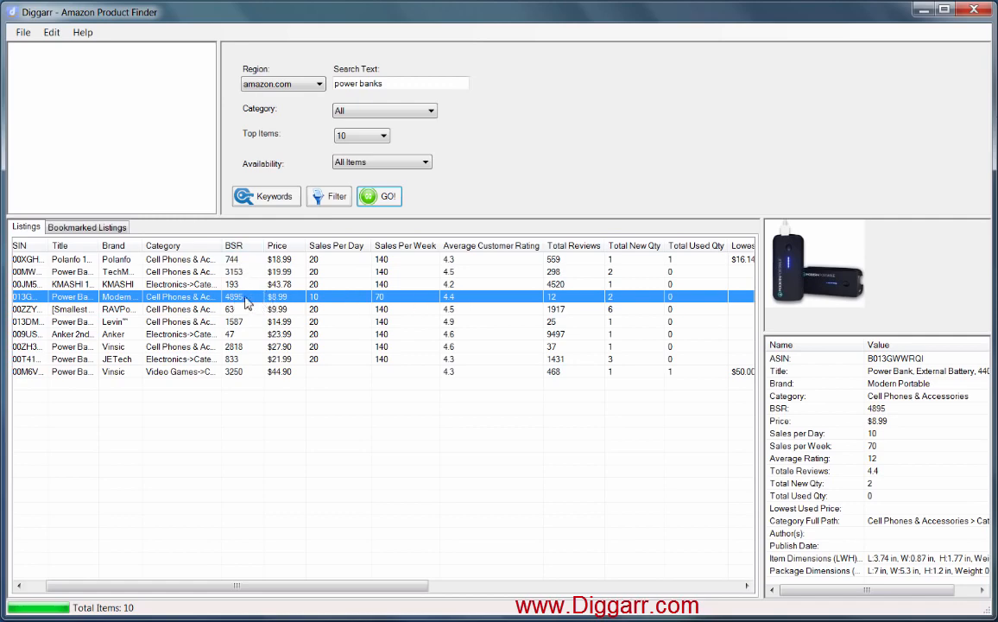
Open the item reviews page of the Modern Portable listing, then enlarge and reposition its window for reading
right_click(343, 298)
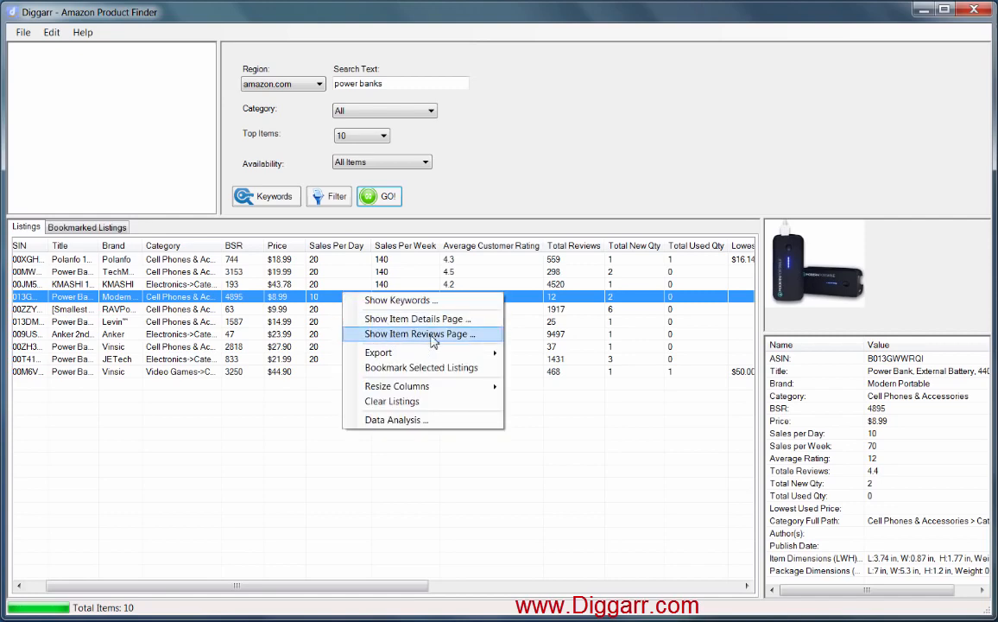
left_click(432, 340)
left_click_drag(177, 94, 683, 102)
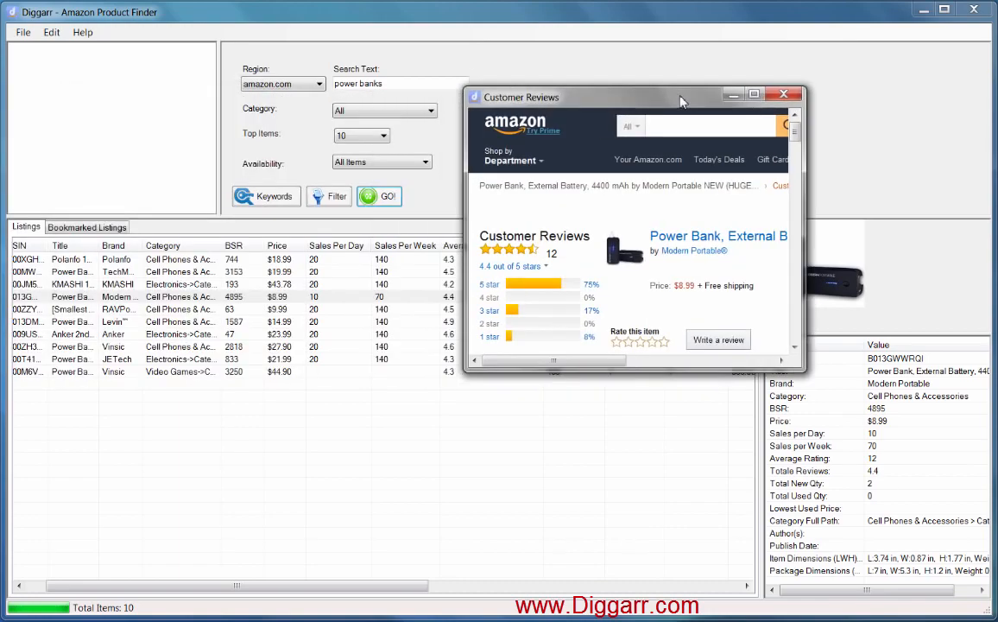
left_click_drag(704, 372, 704, 490)
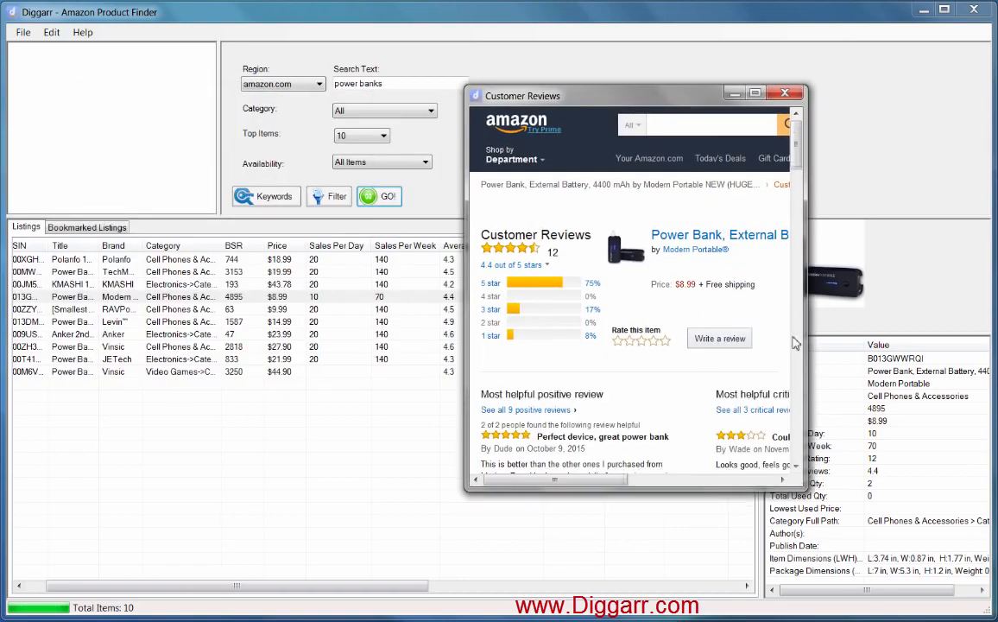
left_click_drag(807, 343, 892, 342)
left_click_drag(885, 153, 803, 125)
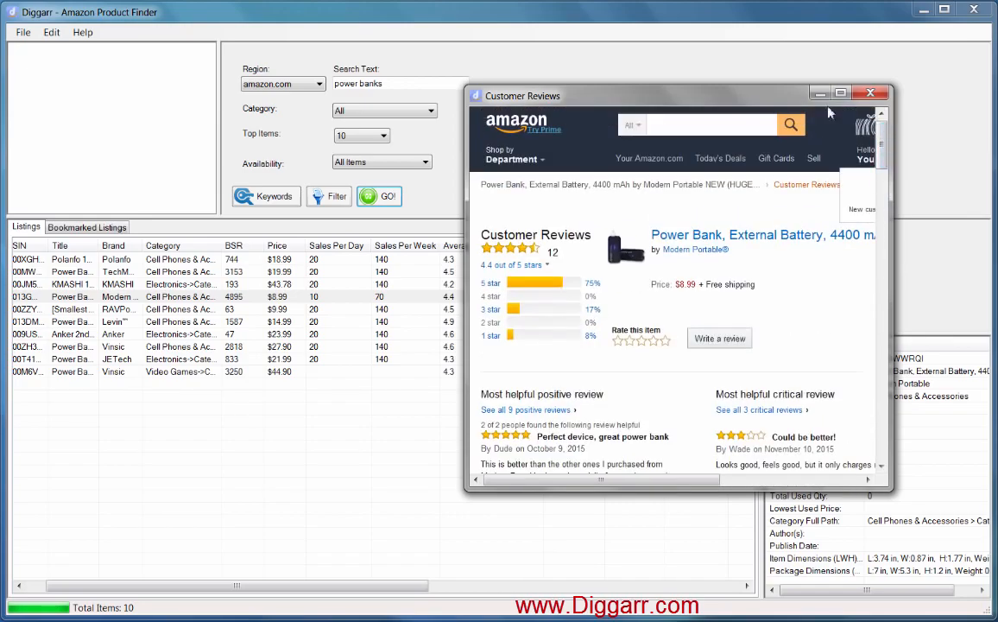
left_click_drag(712, 96, 518, 54)
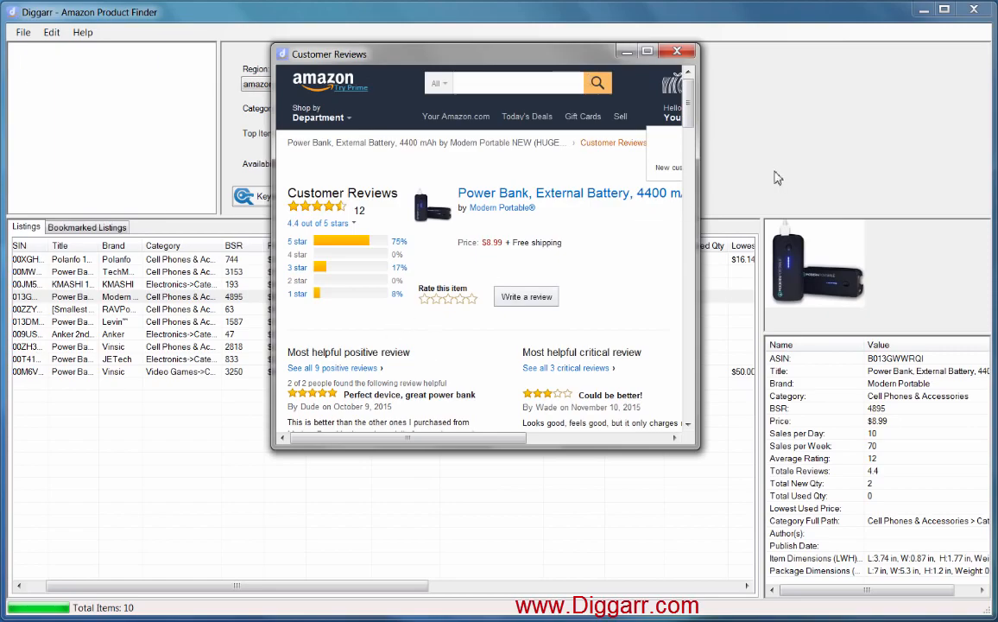
Read through the Modern Portable power bank's customer reviews and close the reviews page
left_click_drag(693, 119, 712, 265)
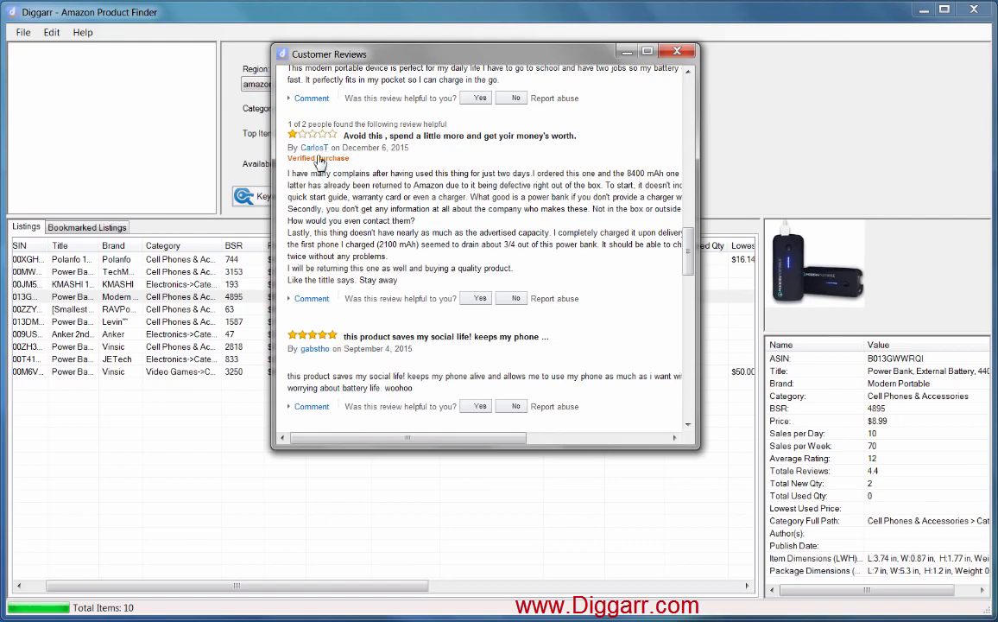
left_click_drag(691, 252, 700, 119)
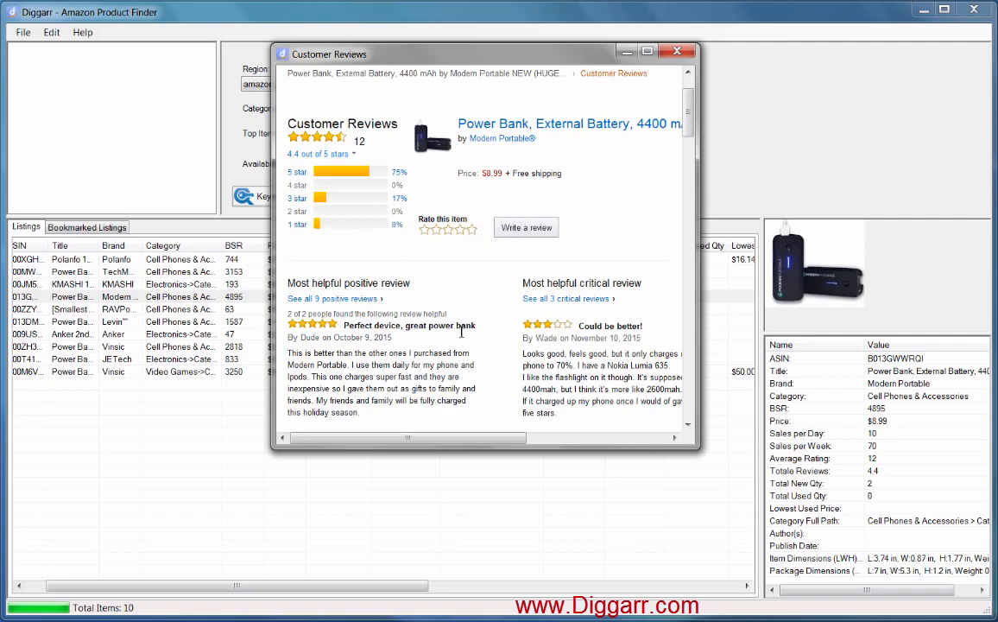
left_click_drag(700, 136, 798, 84)
left_click(790, 52)
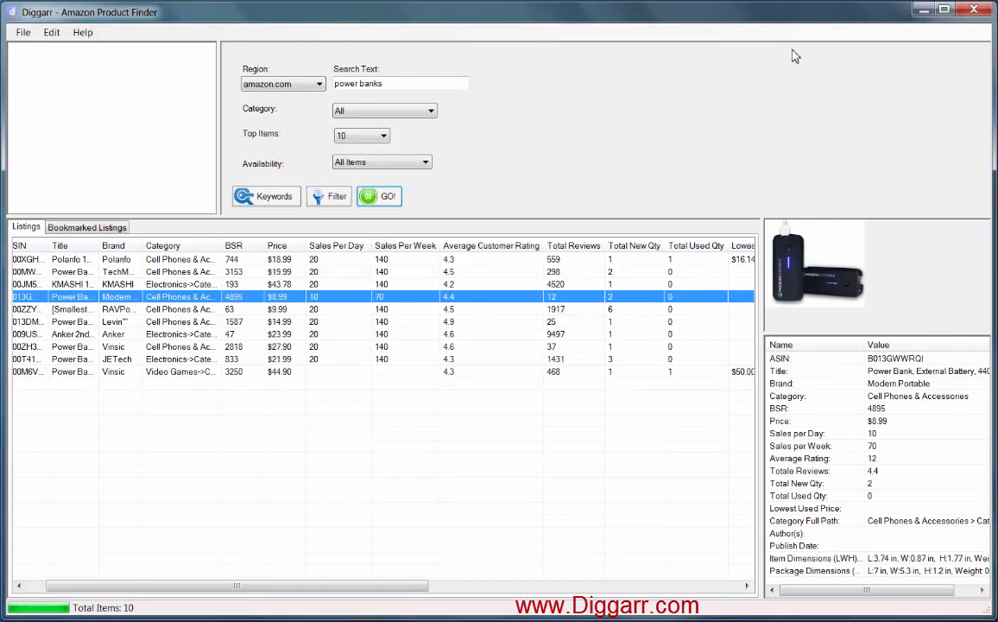
Try to export all listings from the Levin listing's row
right_click(316, 323)
mouse_move(361, 380)
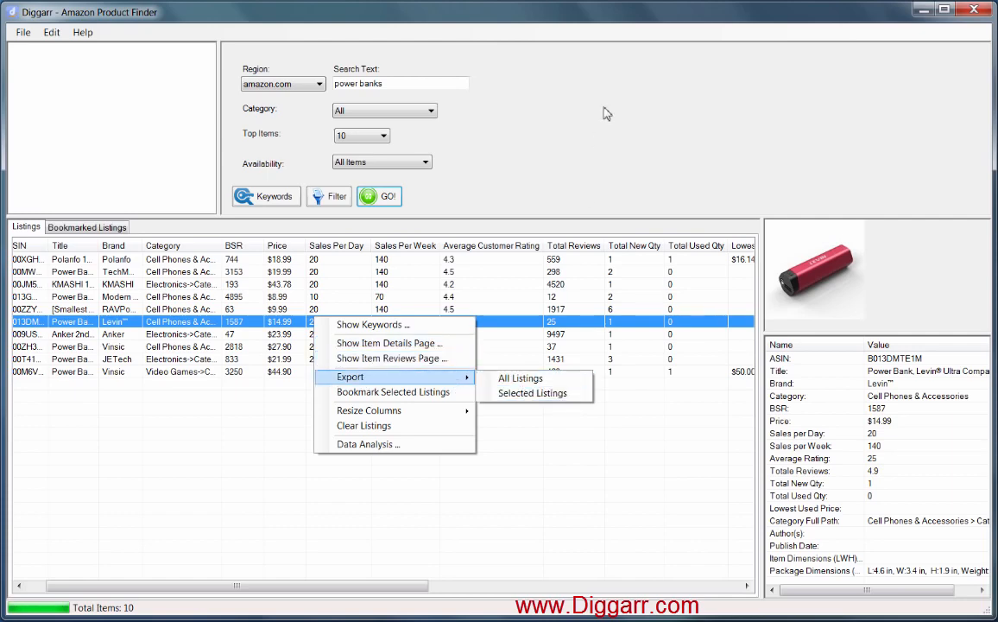
left_click(522, 379)
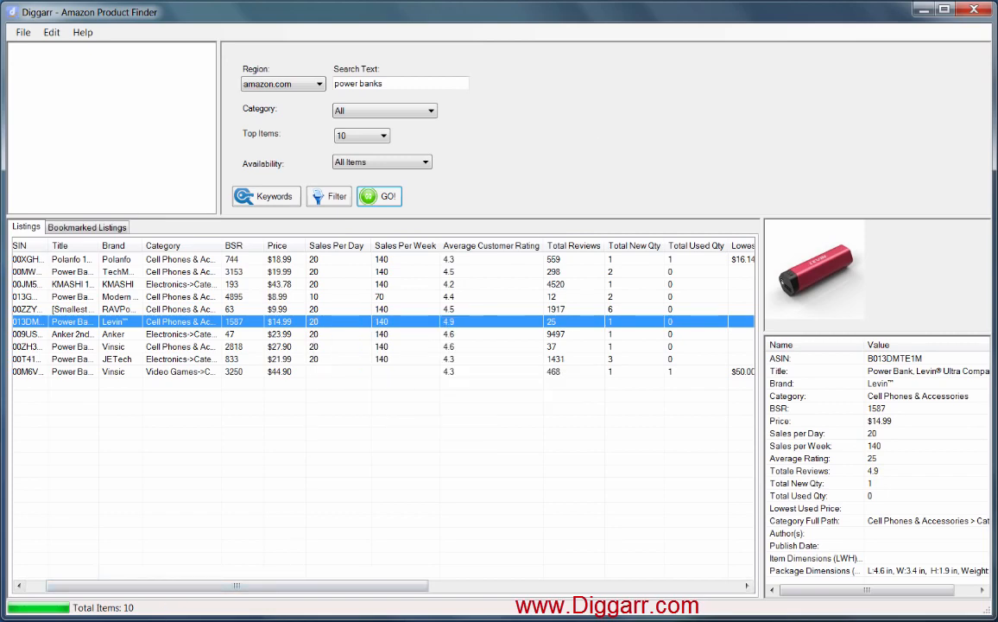
Switch to Notepad by opening a blank document, and minimize its window to return to Diggarr
key("super")
type("note")
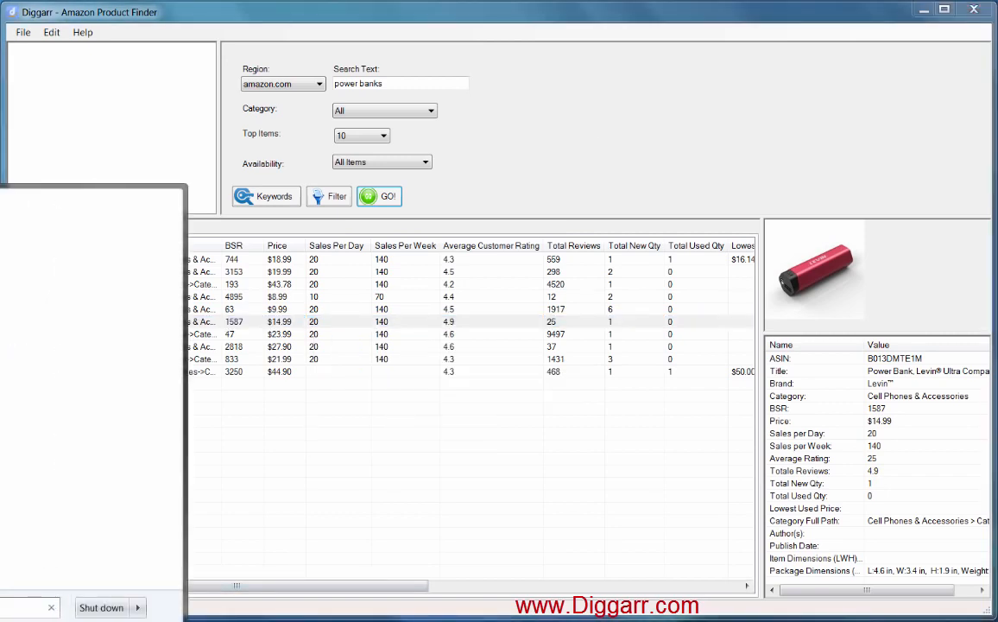
key("Down")
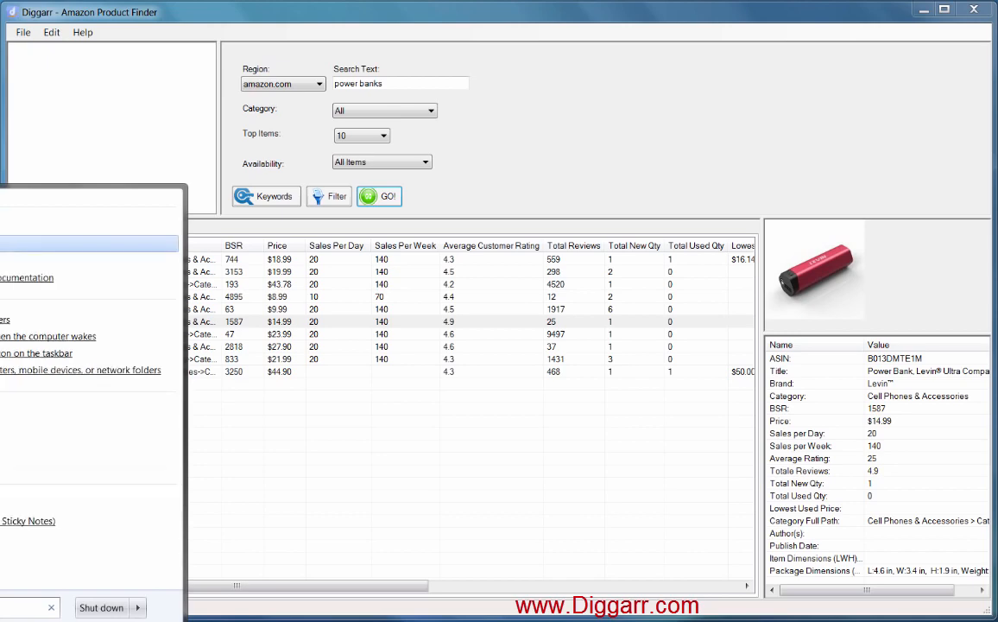
key("Return")
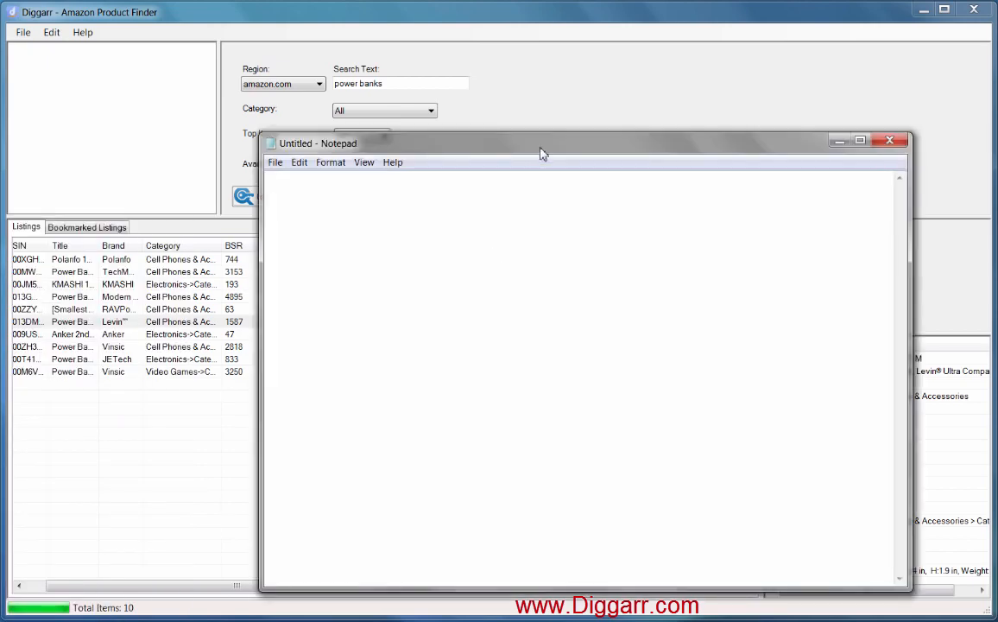
left_click(840, 141)
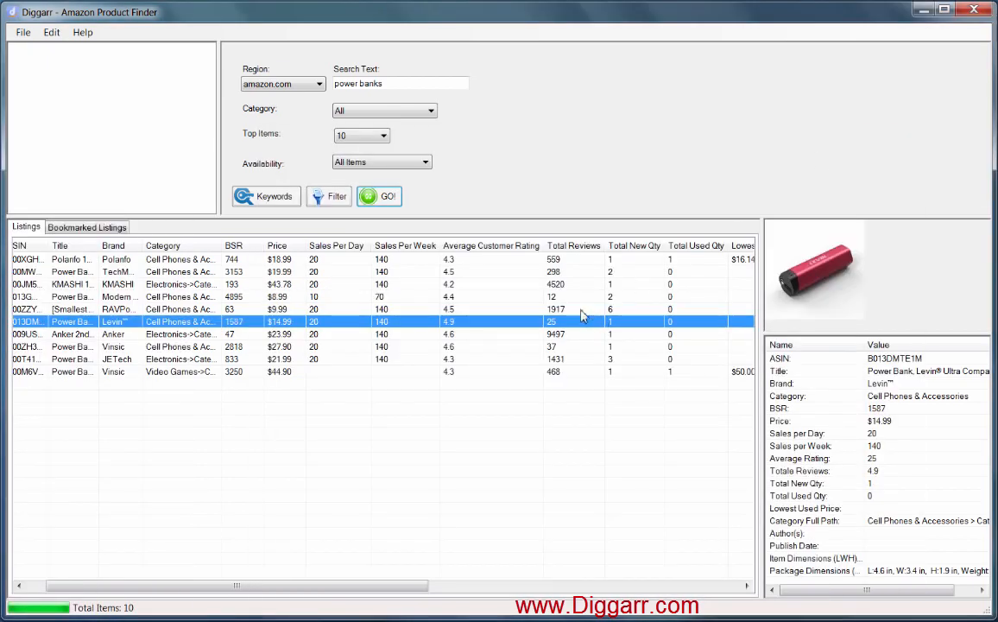
Export all listings to the clipboard and dismiss the export message
right_click(340, 310)
mouse_move(406, 370)
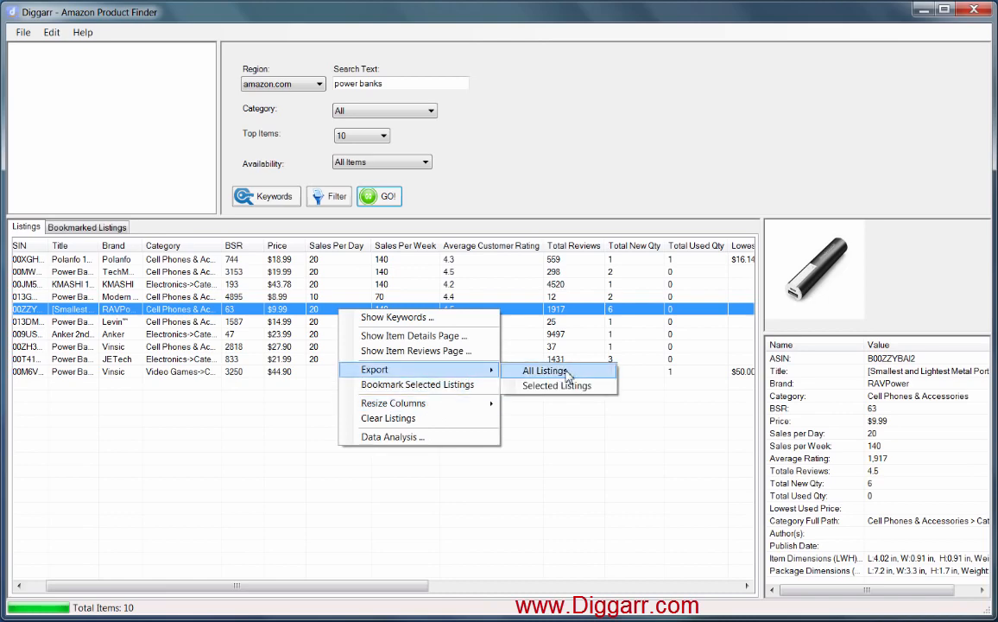
left_click(567, 371)
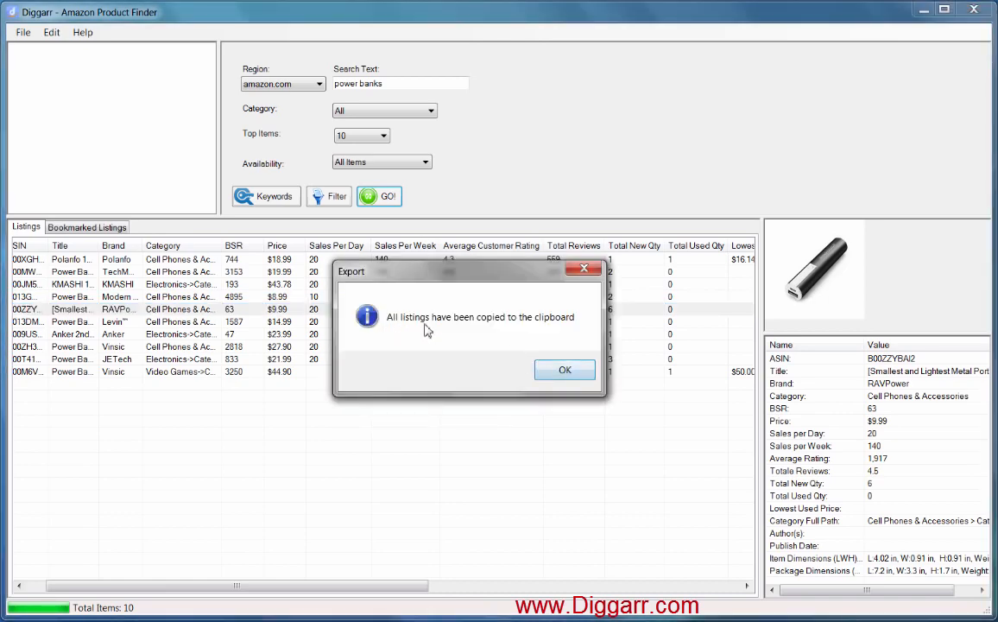
left_click(565, 370)
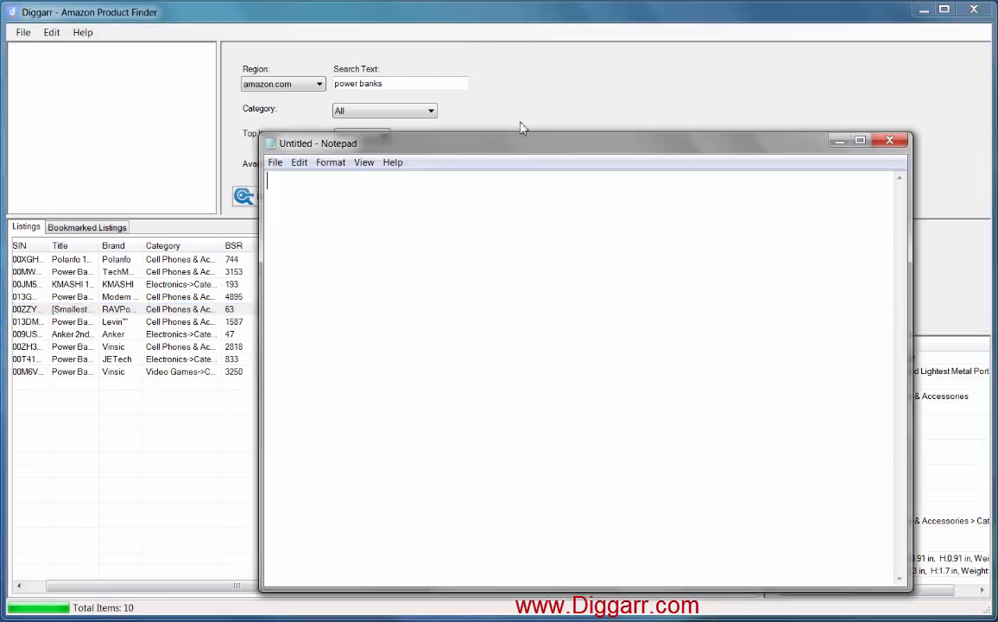
Switch to the blank Notepad document, reposition its window and paste the exported listings
left_click_drag(550, 148, 460, 123)
right_click(315, 174)
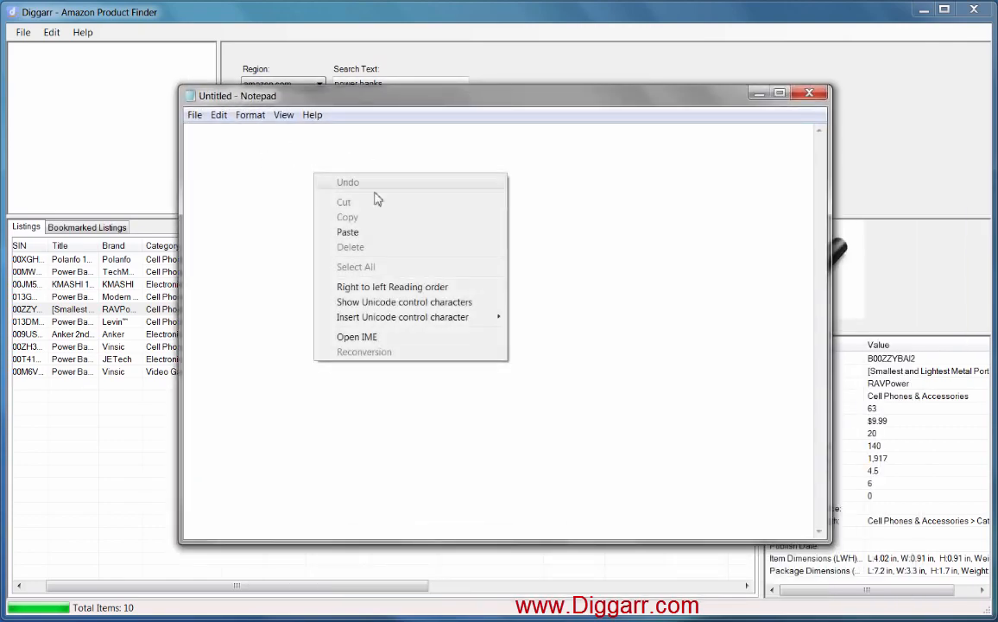
left_click(398, 231)
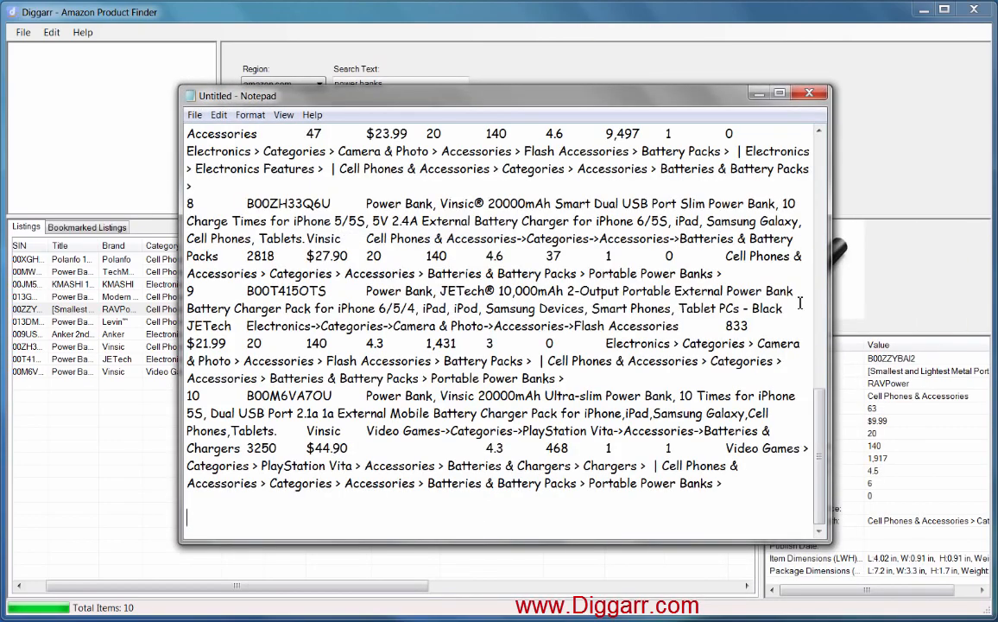
Widen the Notepad window and turn off Word Wrap so each exported listing stays on one line
left_click_drag(831, 344, 918, 344)
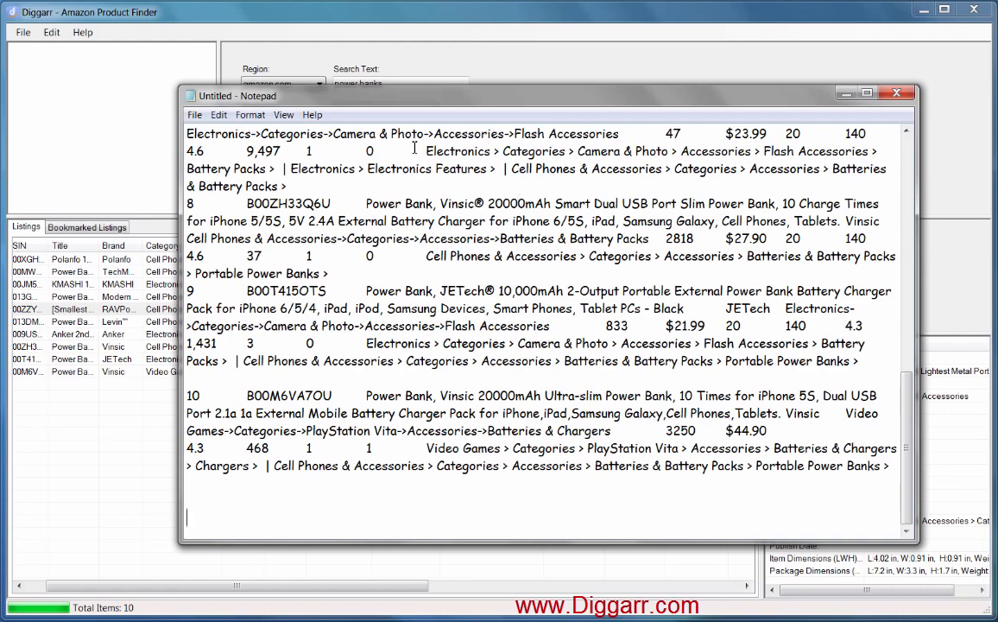
left_click(249, 115)
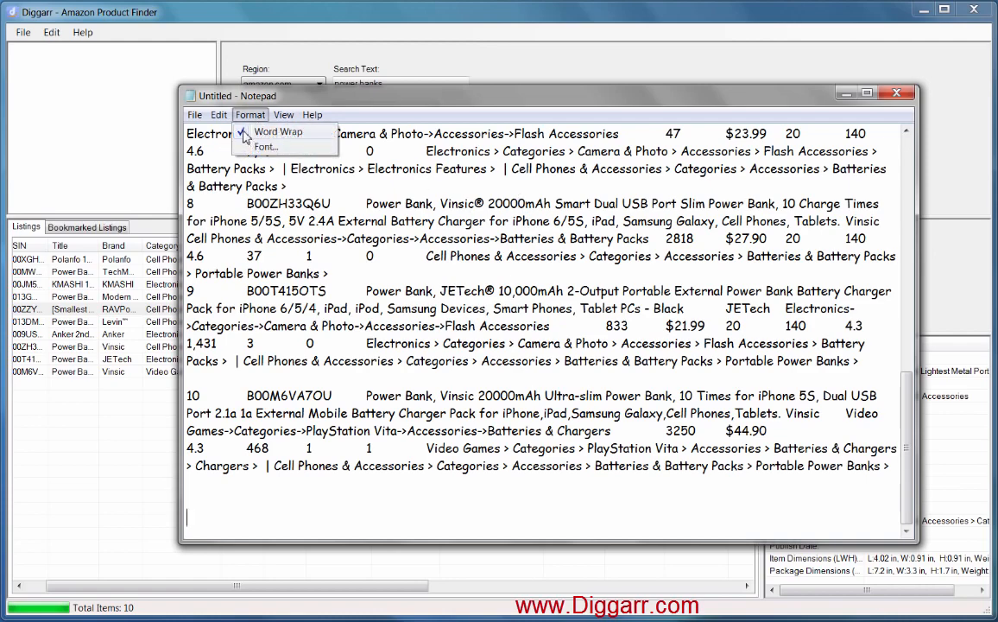
left_click(268, 131)
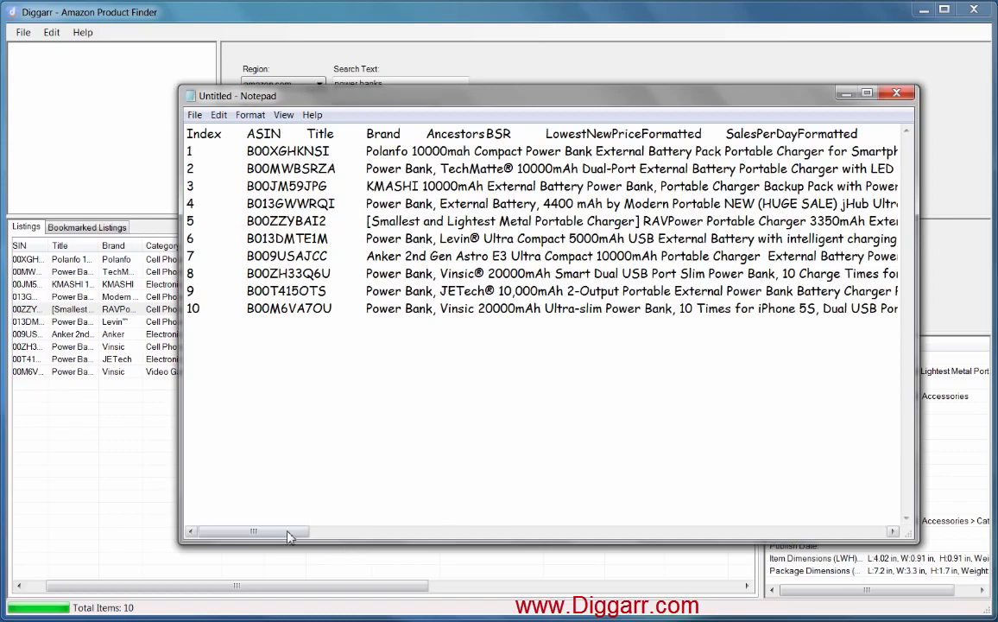
Clear all the pasted listings from the Notepad document and switch back to Diggarr
left_click_drag(223, 533, 270, 540)
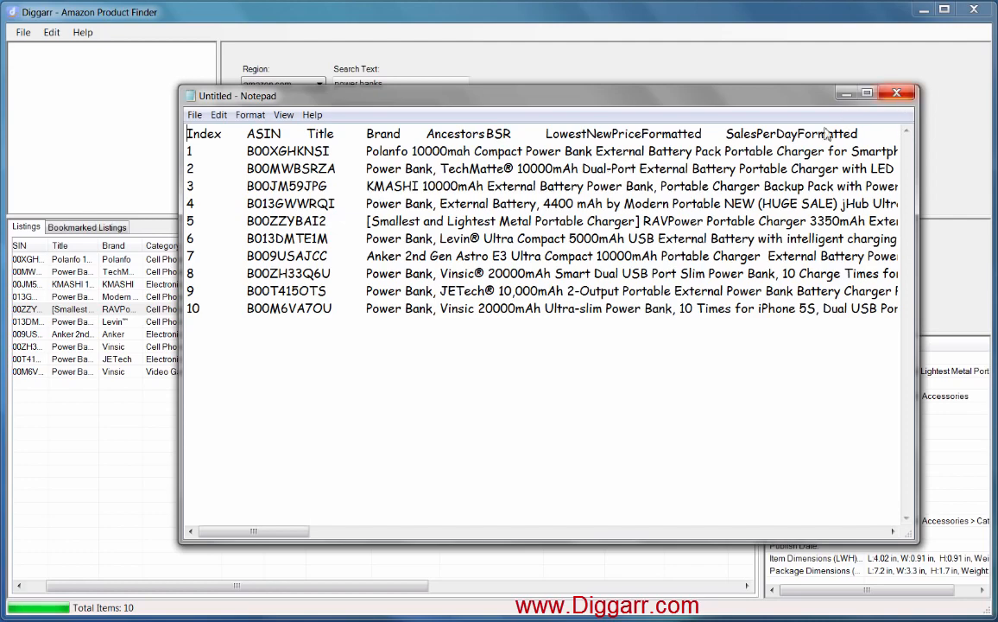
key("ctrl+a")
key("Delete")
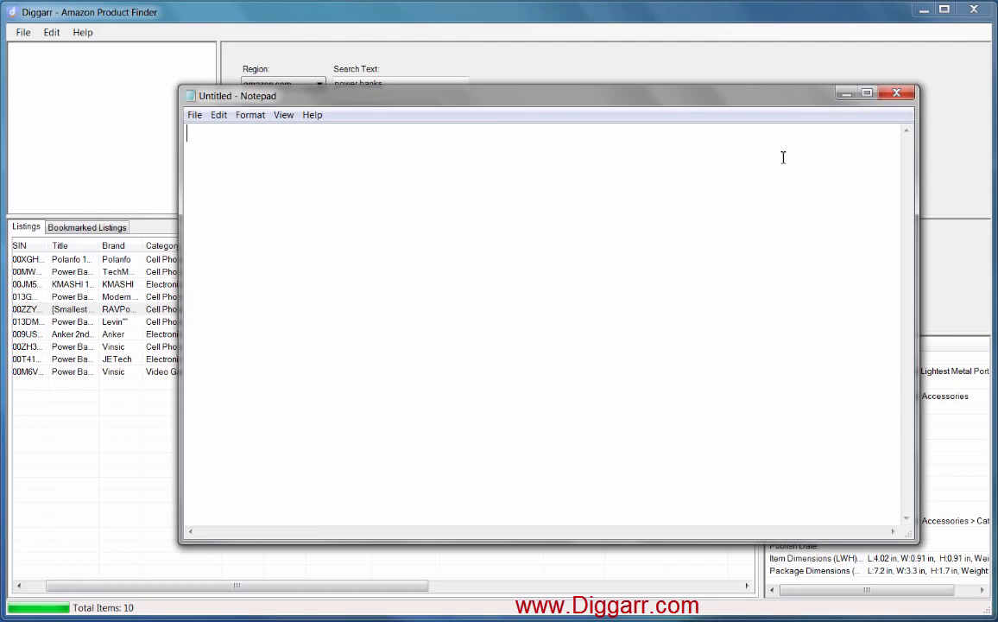
left_click(718, 23)
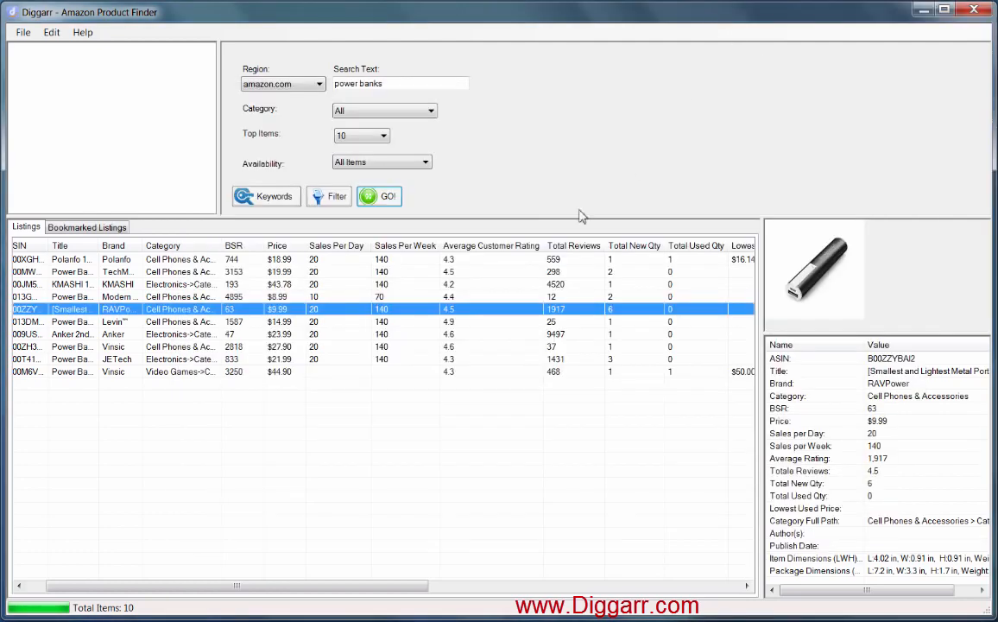
Export only the selected Polanfo, Modern Portable, Levin and JETech listings to the clipboard and dismiss the export message
left_click(289, 260)
left_click(285, 296, "ctrl")
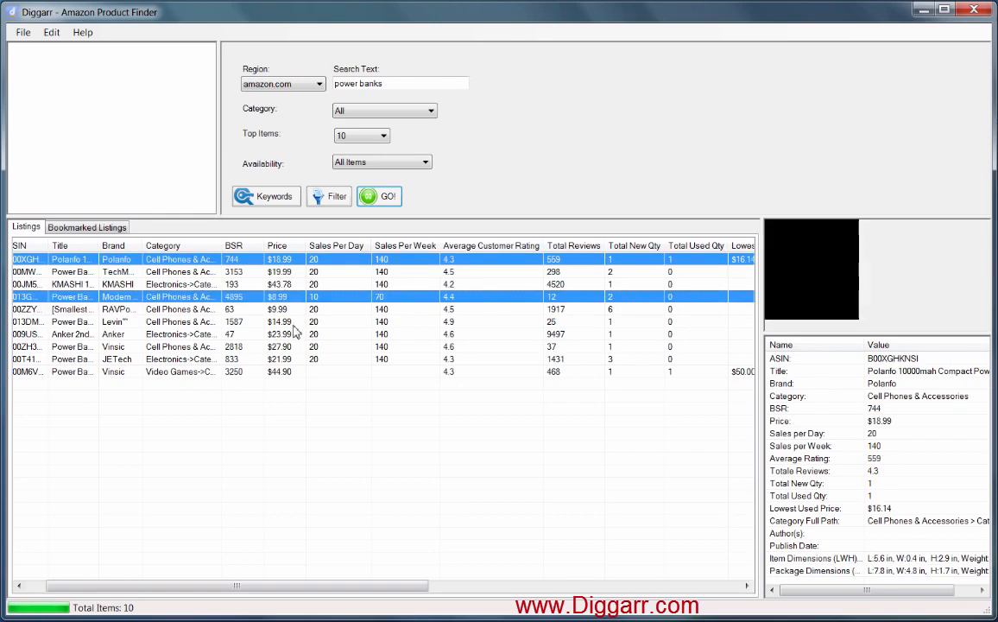
left_click(289, 321, "ctrl")
left_click(293, 360, "ctrl")
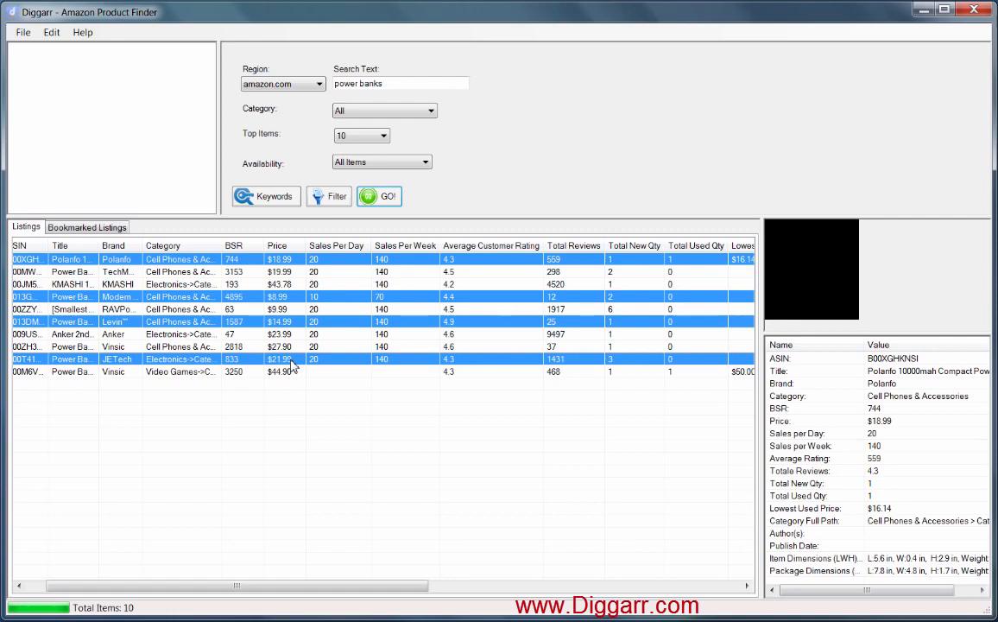
right_click(292, 366)
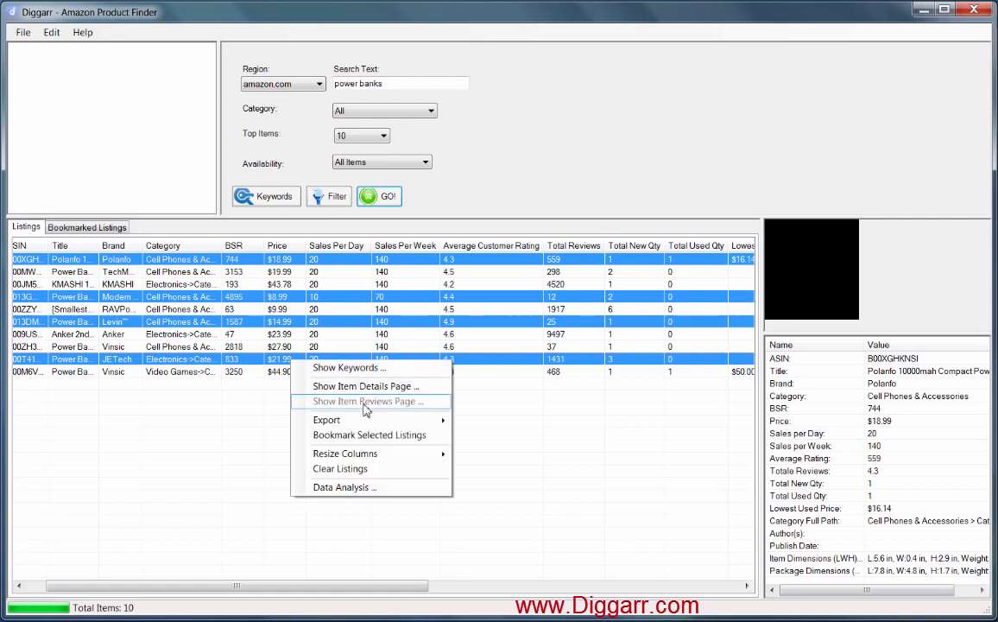
mouse_move(369, 422)
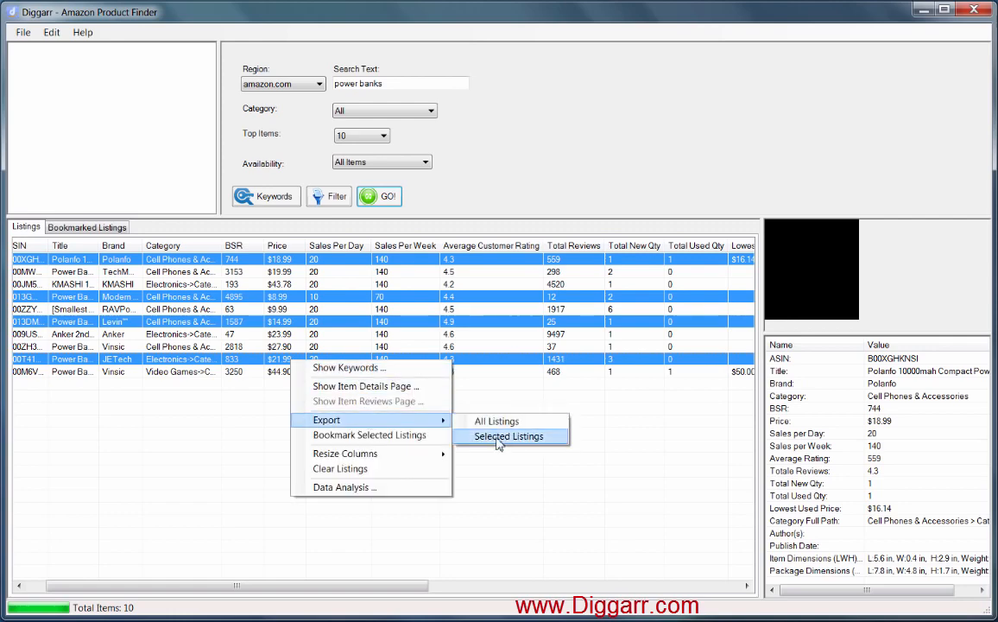
left_click(530, 439)
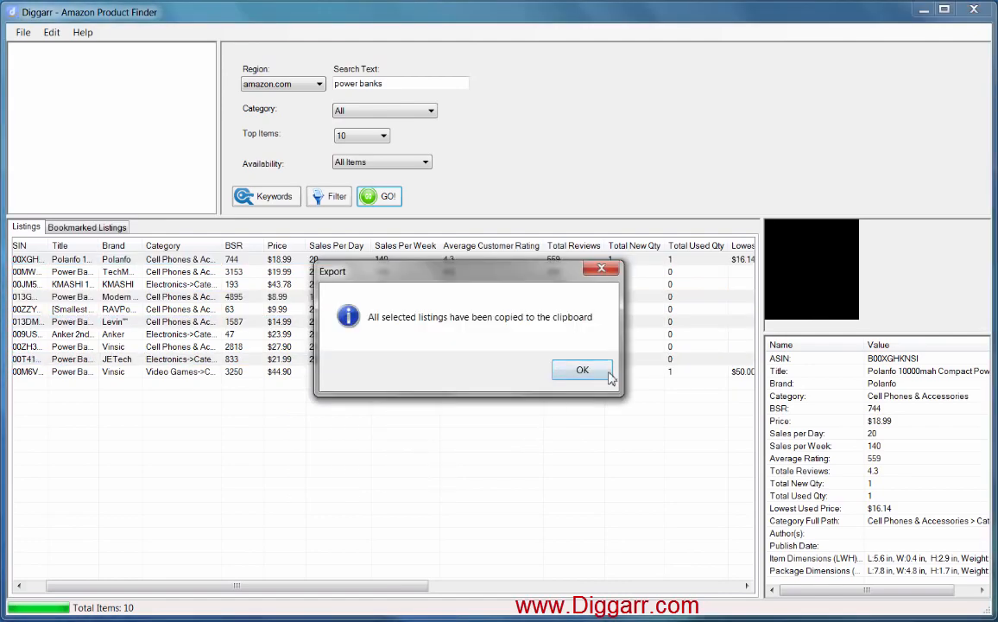
left_click(582, 370)
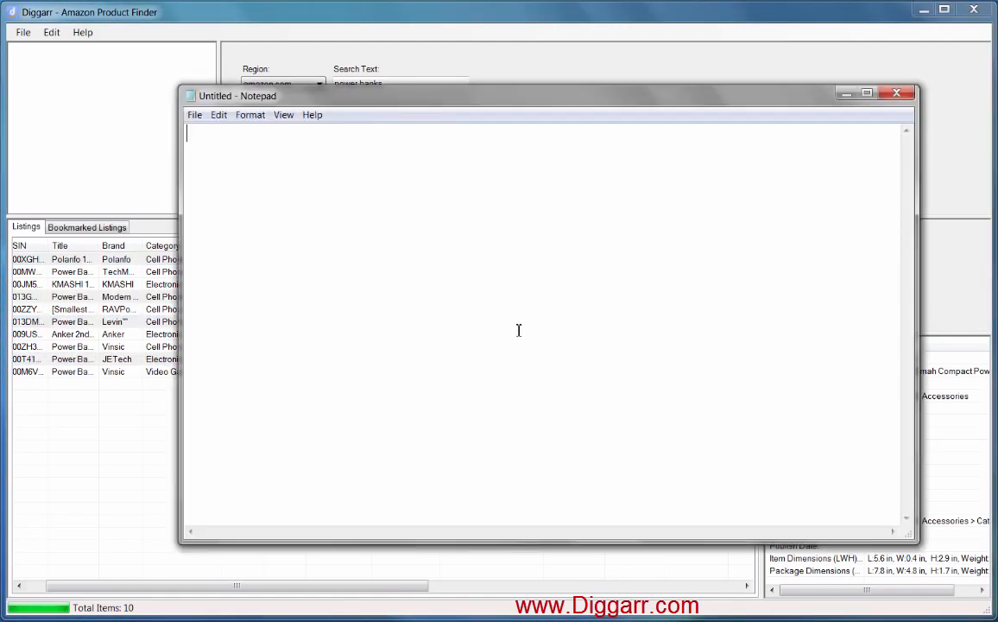
Switch to the empty Notepad document, paste the selected listings and minimize its window
right_click(516, 324)
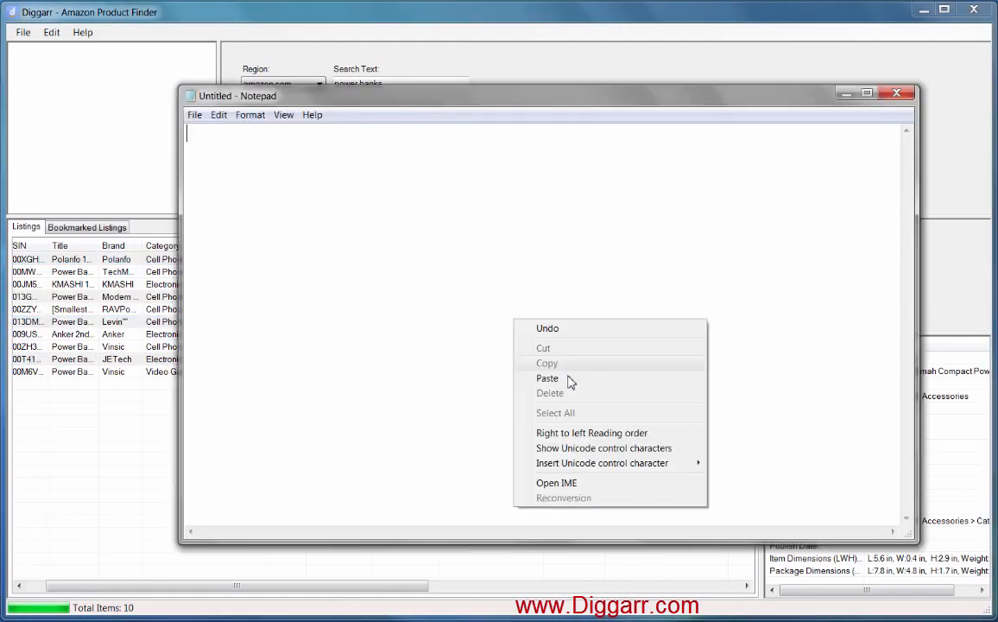
left_click(571, 381)
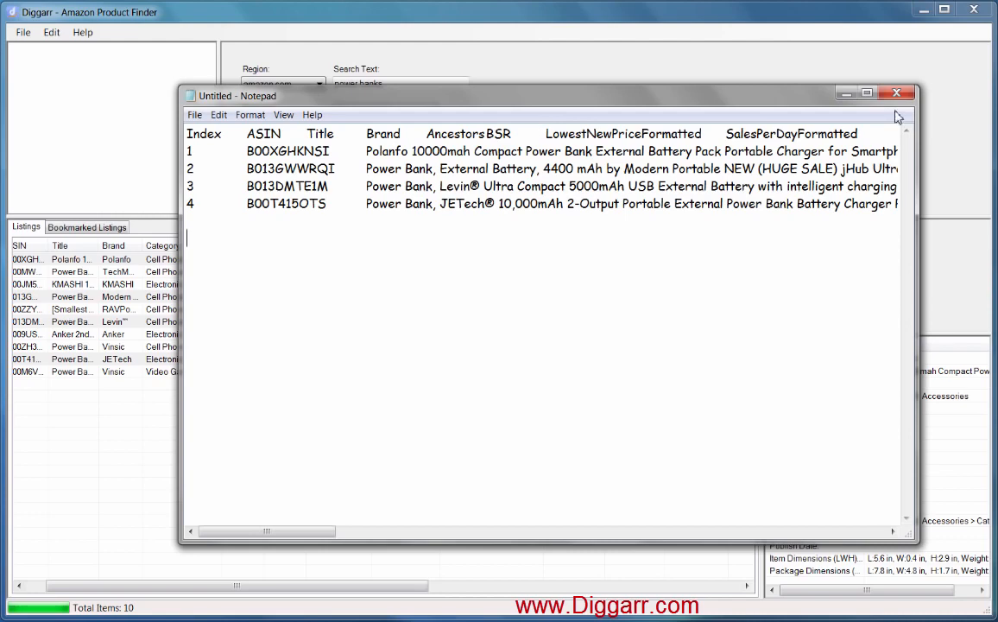
left_click(847, 92)
left_click(361, 335)
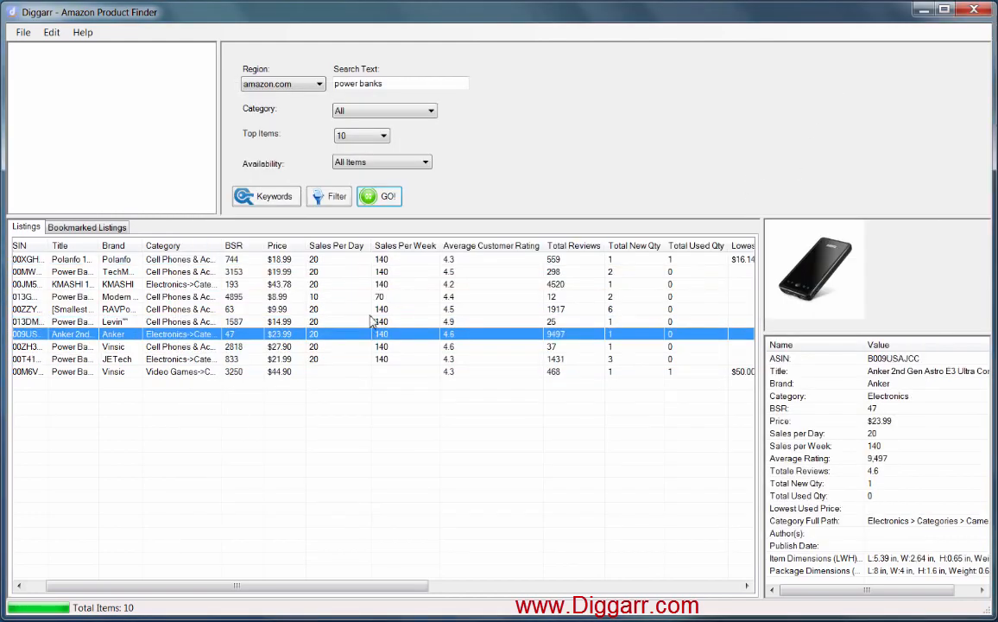
left_click(265, 259)
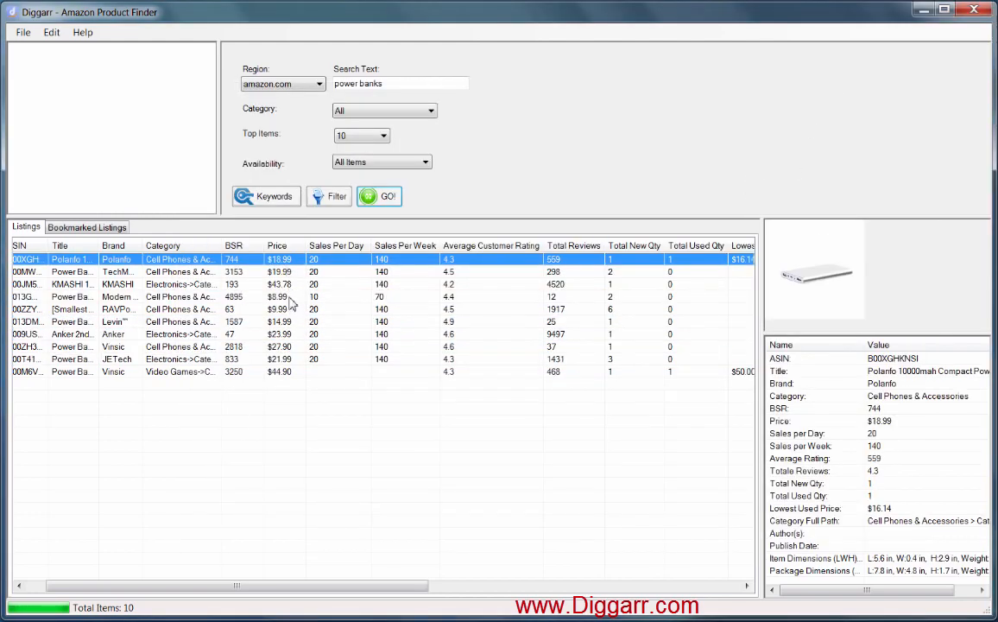
left_click(285, 284, "ctrl")
left_click(289, 309, "ctrl")
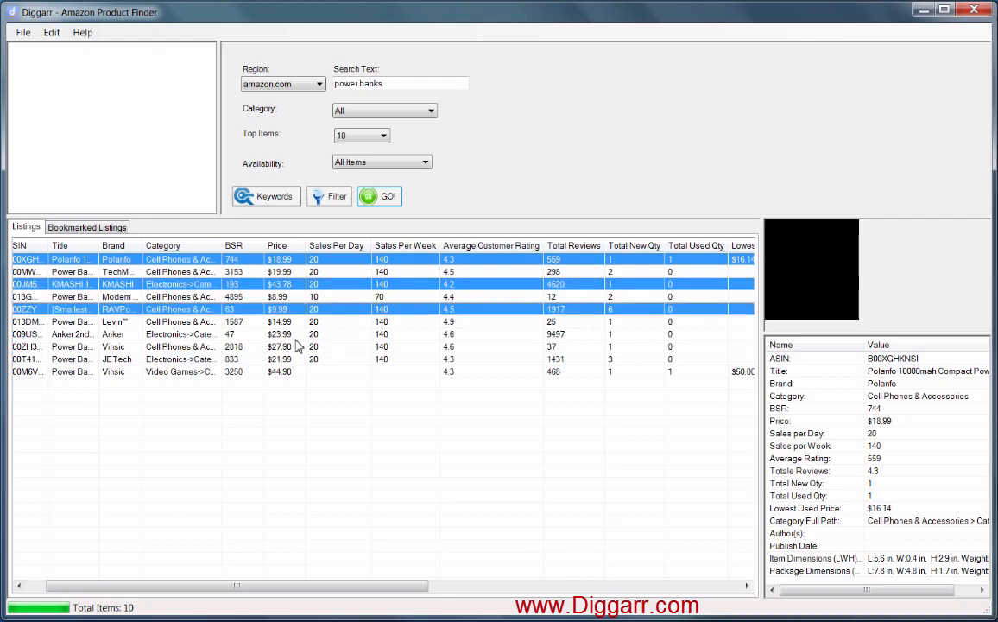
left_click(299, 270)
Bookmark the Polanfo, TechMatte, Modern Portable and Anker listings together in Diggarr
left_click(299, 261)
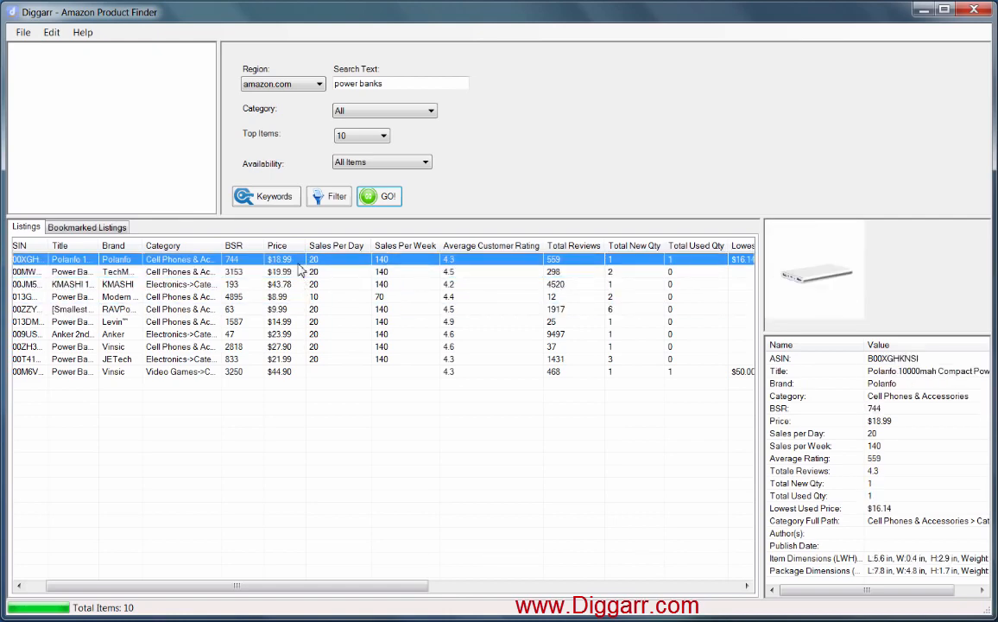
left_click(296, 273, "ctrl")
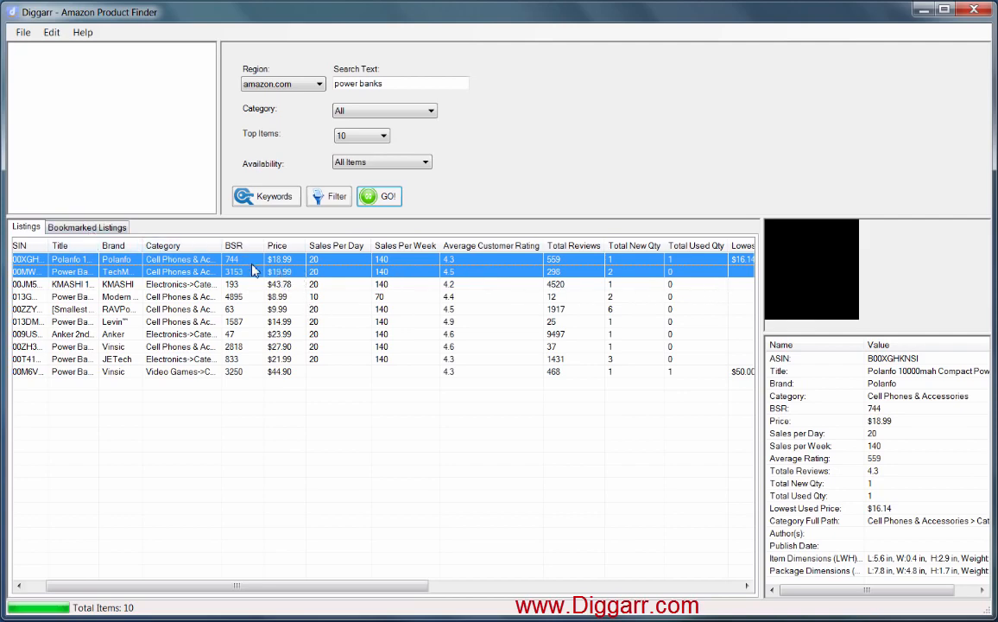
left_click(272, 297, "ctrl")
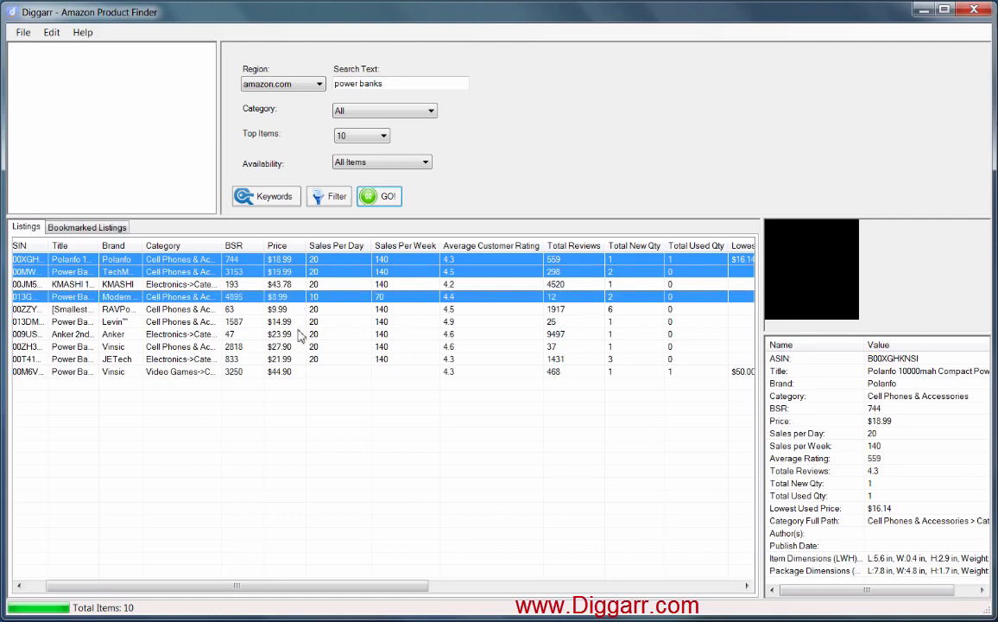
left_click(297, 335, "ctrl")
right_click(298, 338)
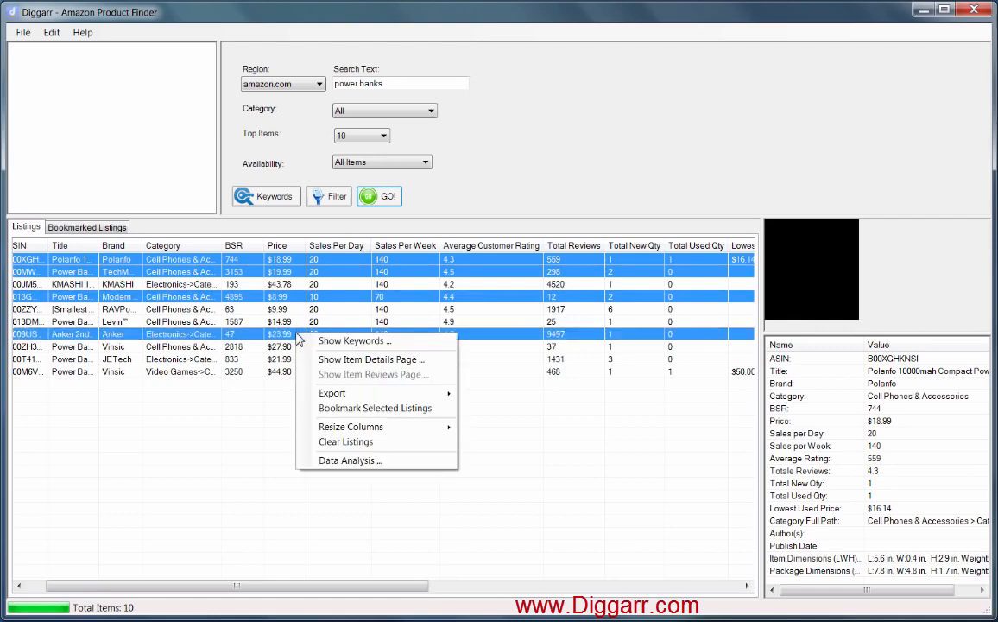
left_click(419, 410)
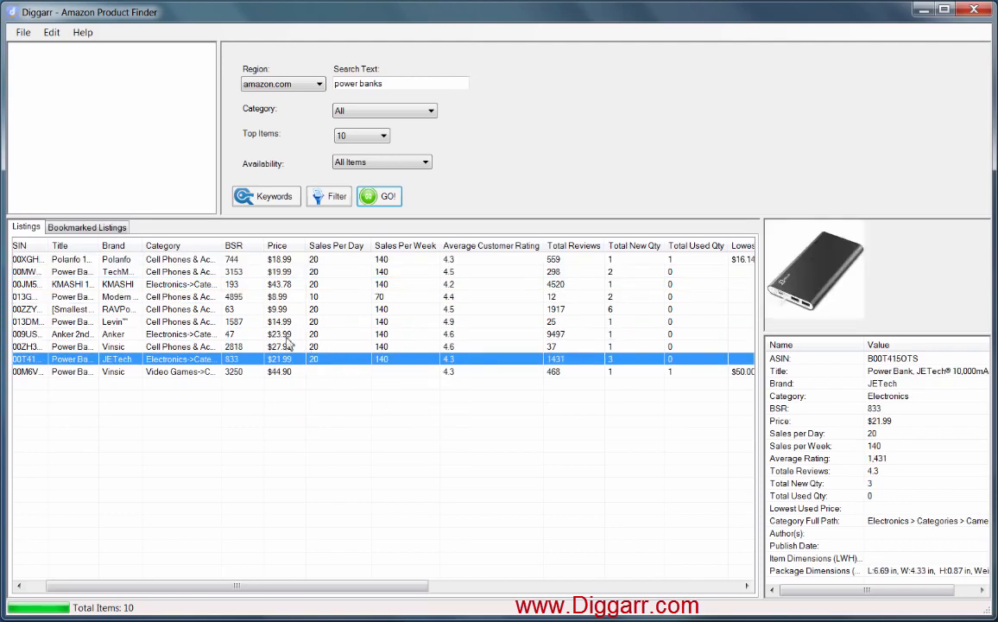
Review the bookmarked listings and the actions available for them, and return to the main listings
left_click(86, 230)
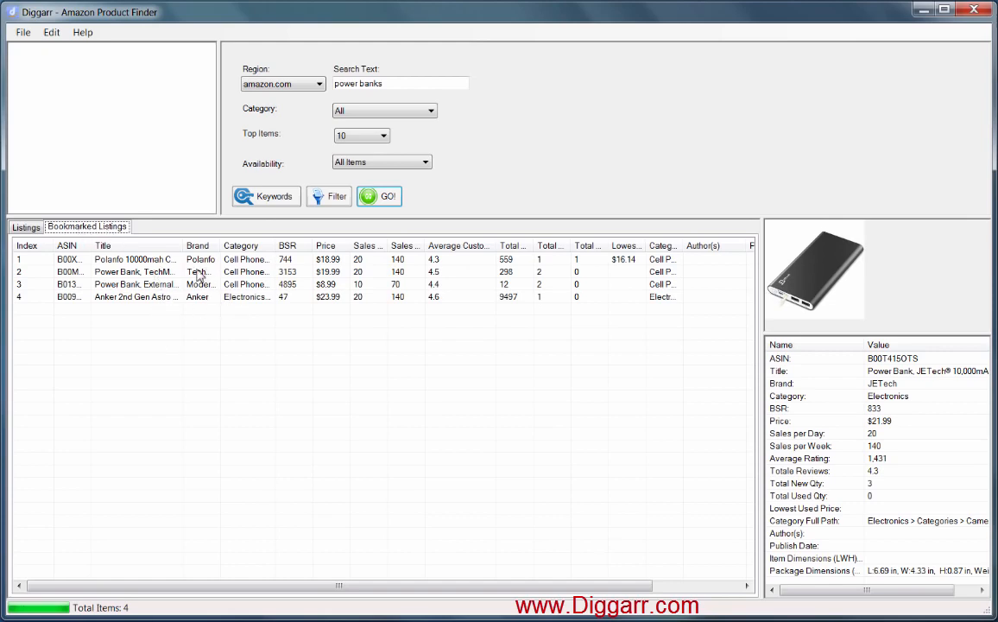
right_click(162, 294)
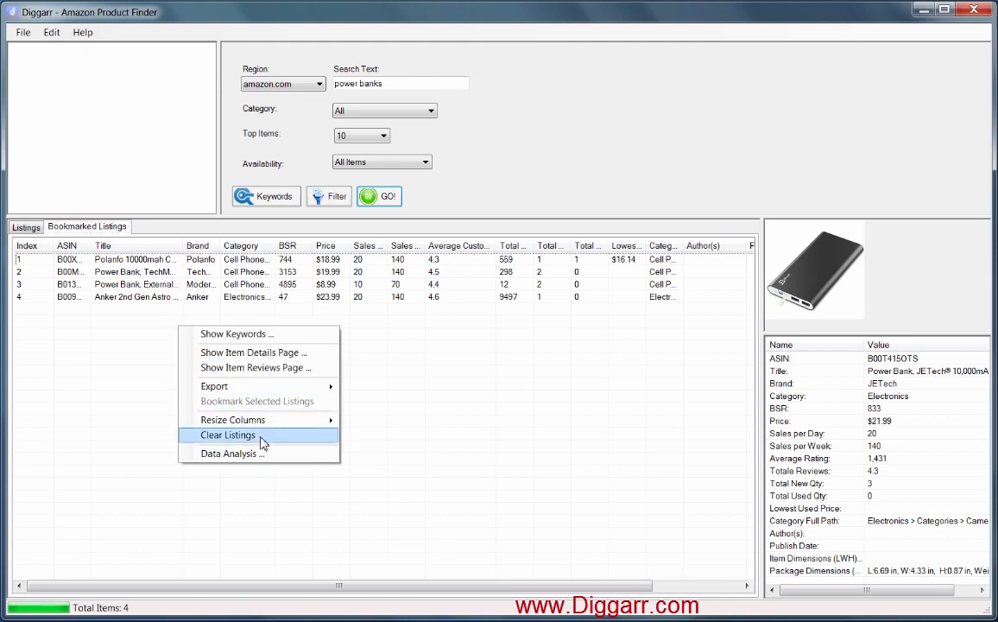
left_click(29, 226)
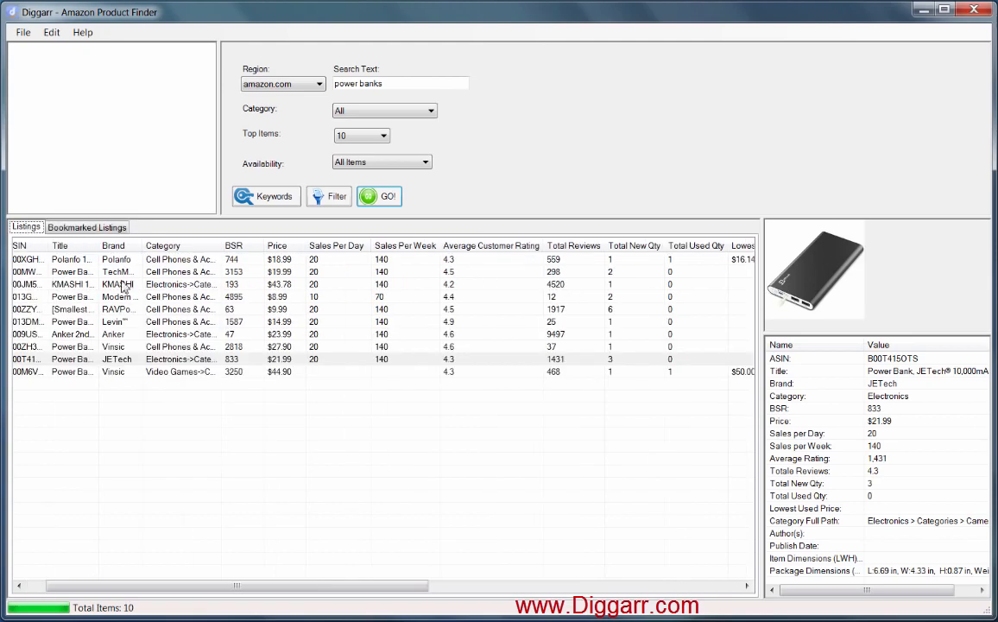
Open the Data Analysis of the listings and move its window to uncover the listings' column headings
right_click(330, 272)
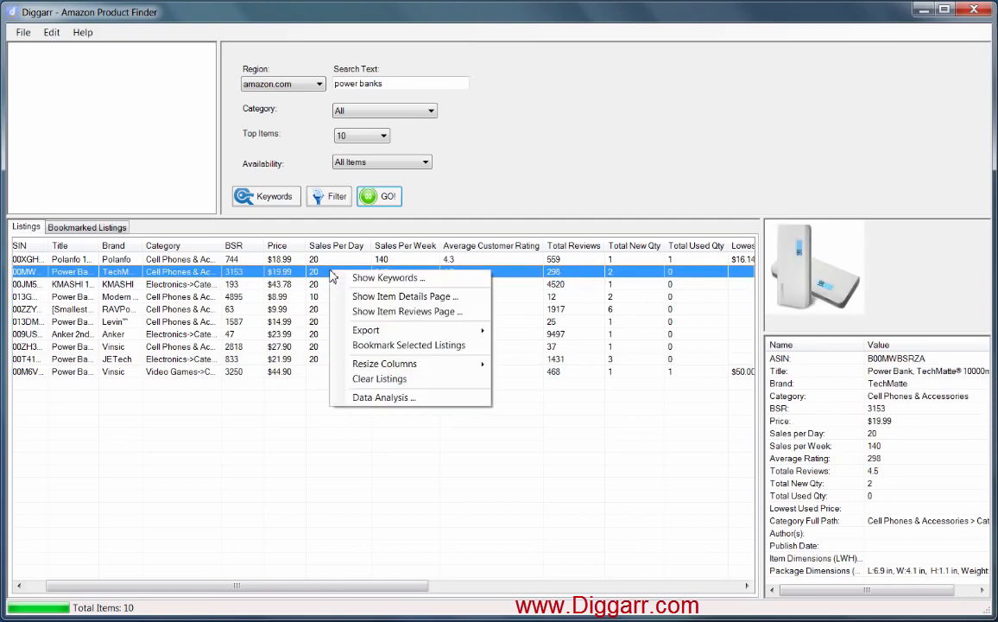
left_click(415, 401)
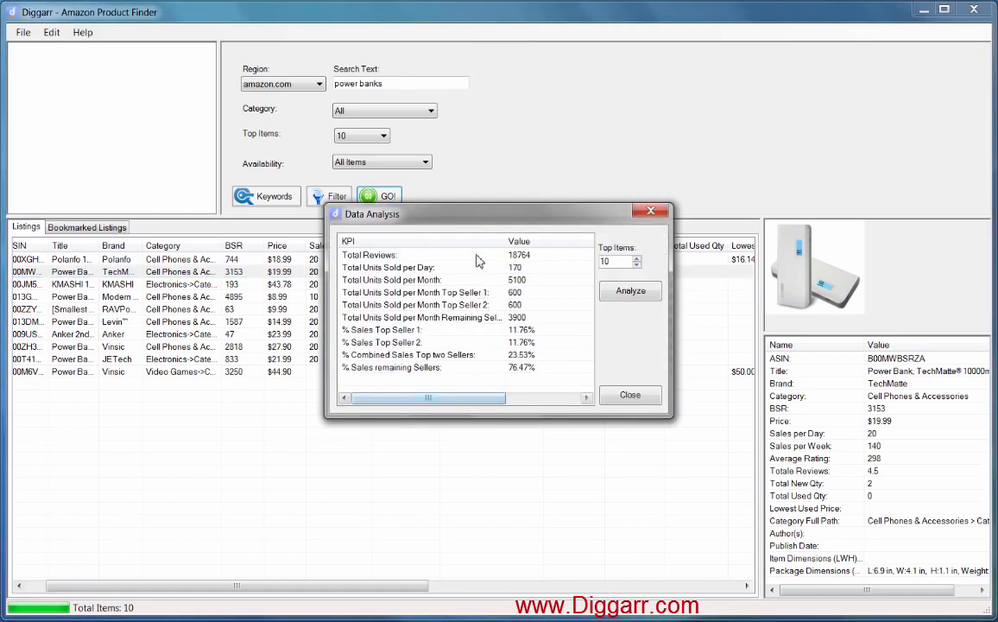
left_click_drag(432, 208, 329, 295)
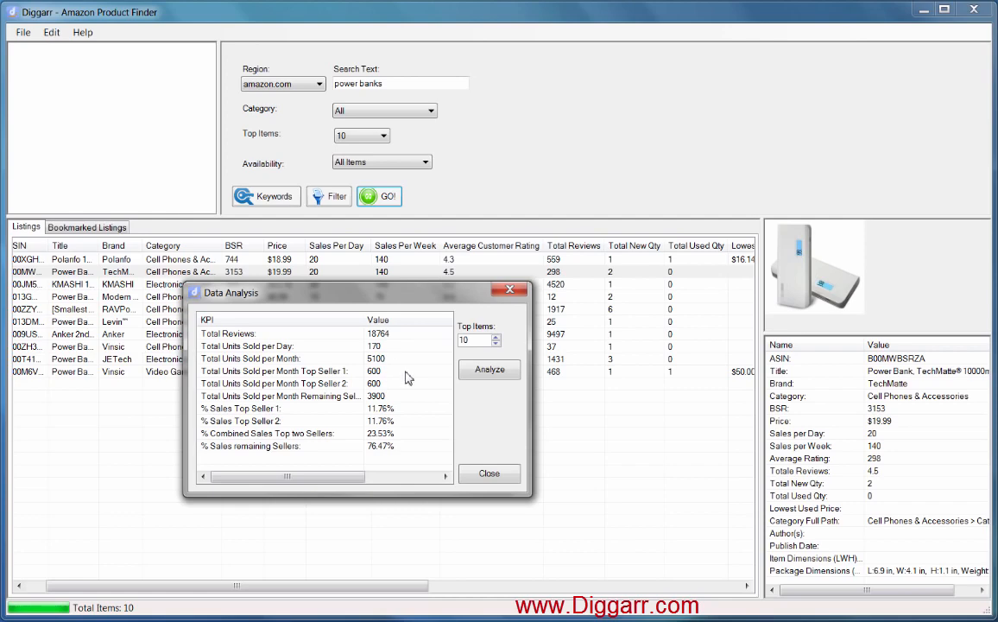
Examine the monthly units sold and sales percentages of the top two sellers and the remaining sellers
left_click(398, 373)
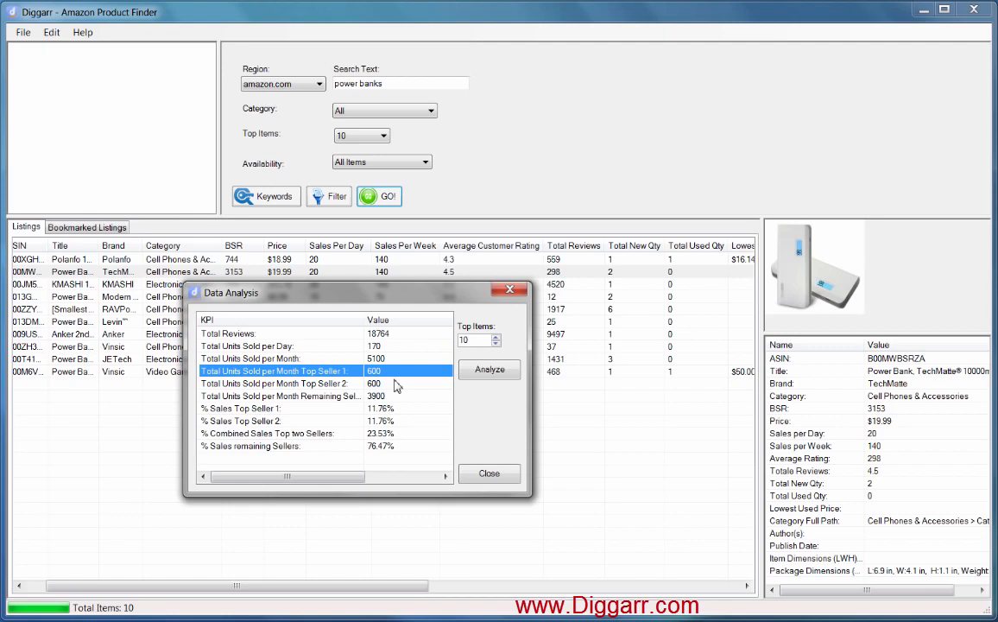
left_click(397, 384)
left_click(395, 370)
left_click(377, 396)
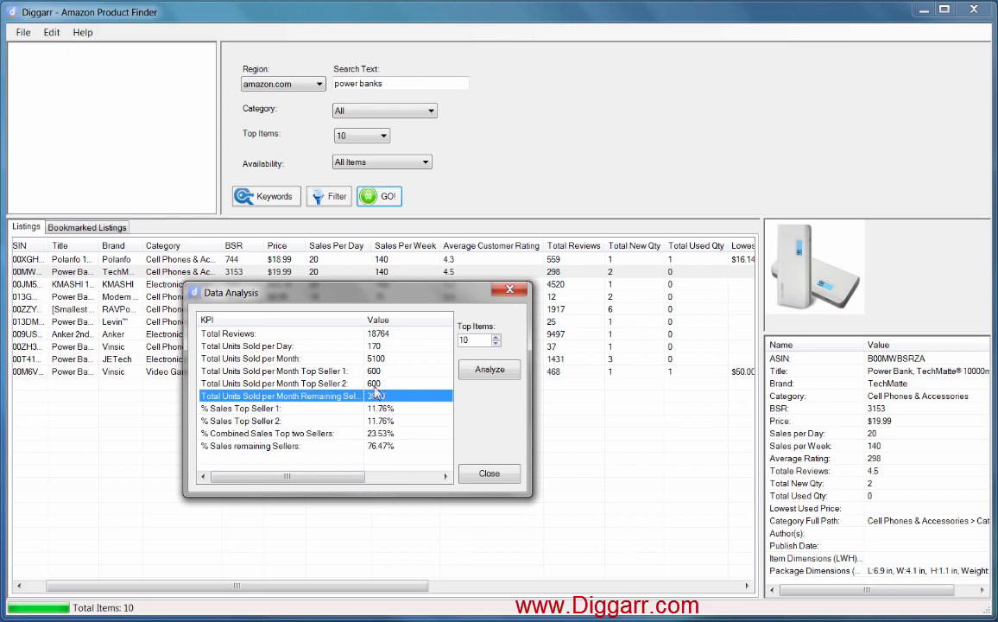
left_click(393, 407)
left_click(398, 421)
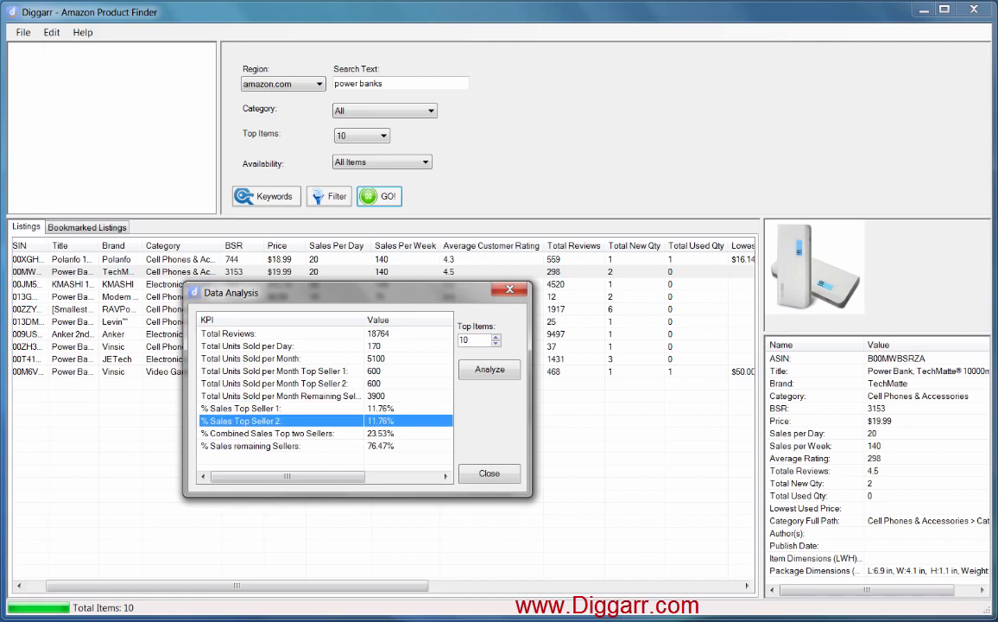
left_click(380, 434)
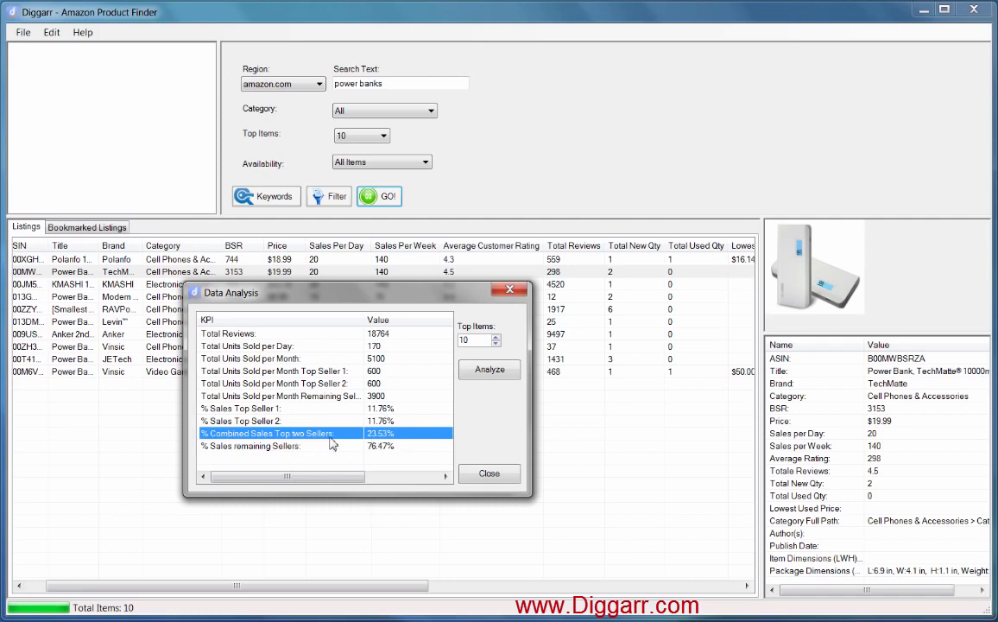
left_click(394, 446)
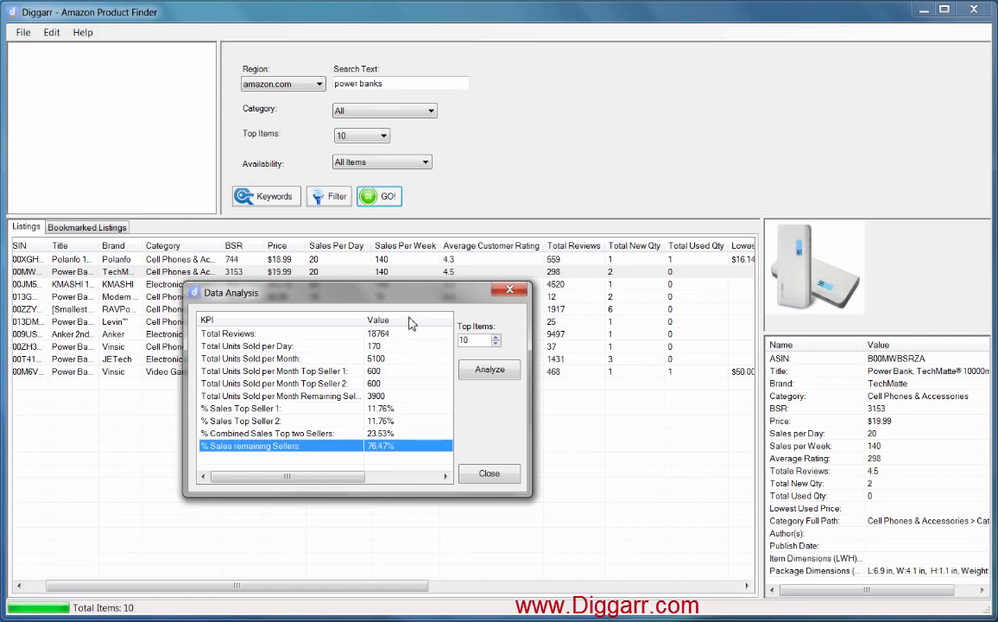
Reposition the Data Analysis window while reviewing its KPIs against the listings, and close it
left_click_drag(402, 299, 442, 298)
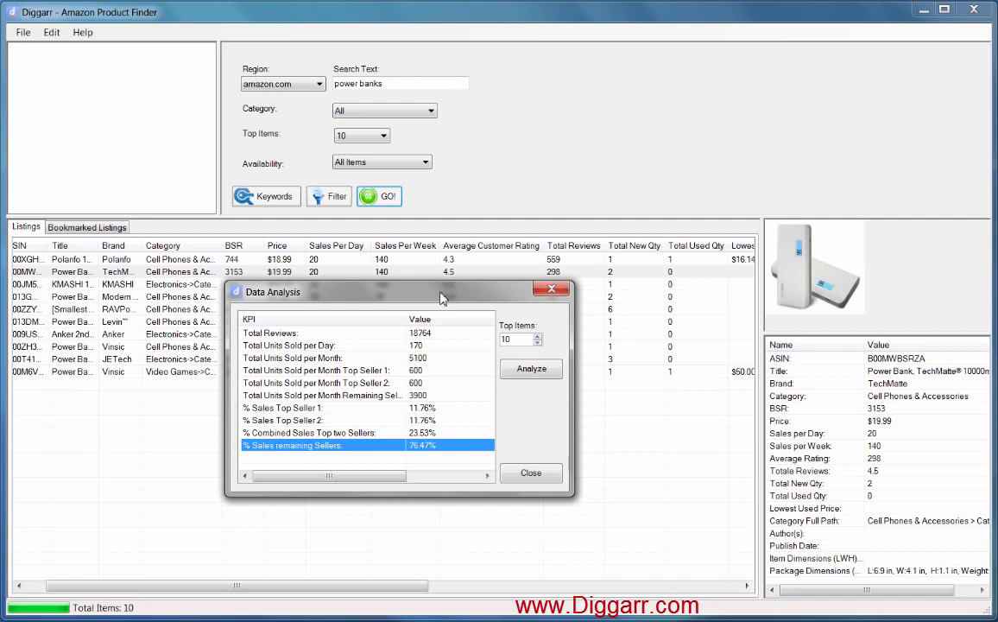
left_click_drag(441, 297, 440, 308)
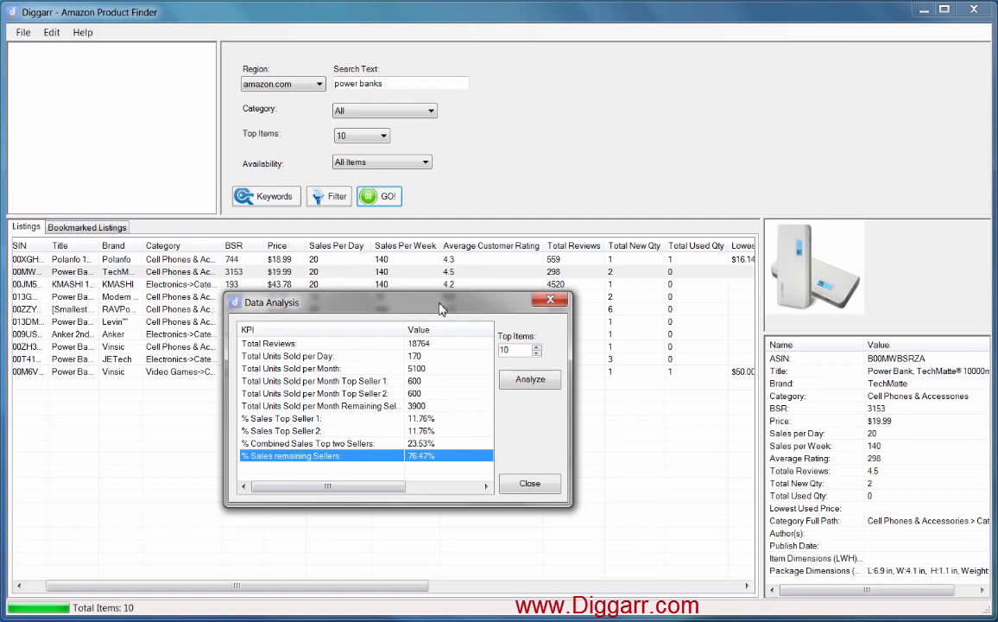
left_click_drag(440, 308, 419, 293)
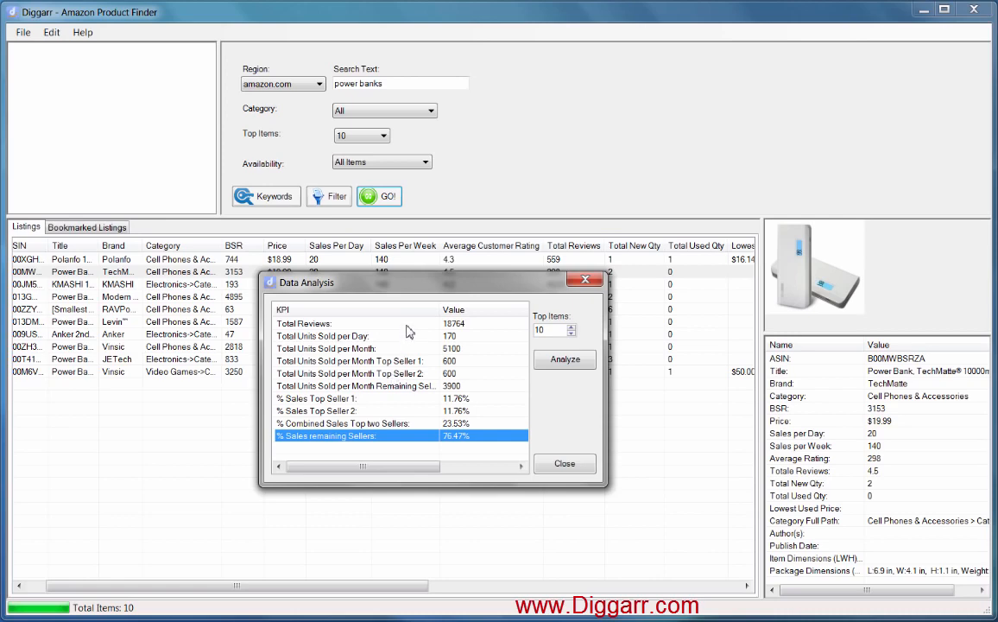
left_click(564, 464)
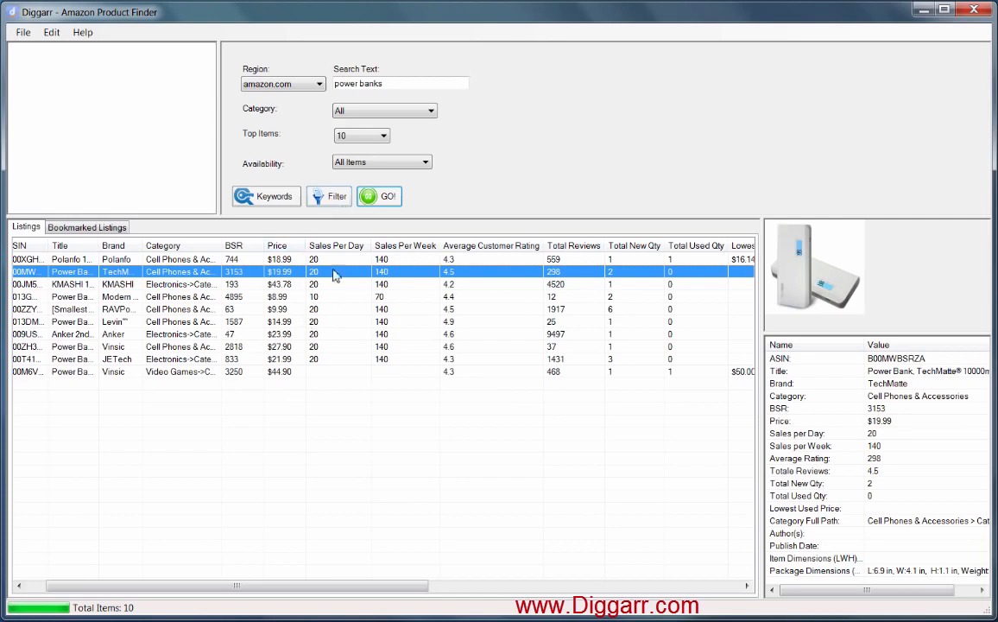
Filter the listings to a maximum BSR of 1000 and sort them by BSR in descending order
left_click(336, 197)
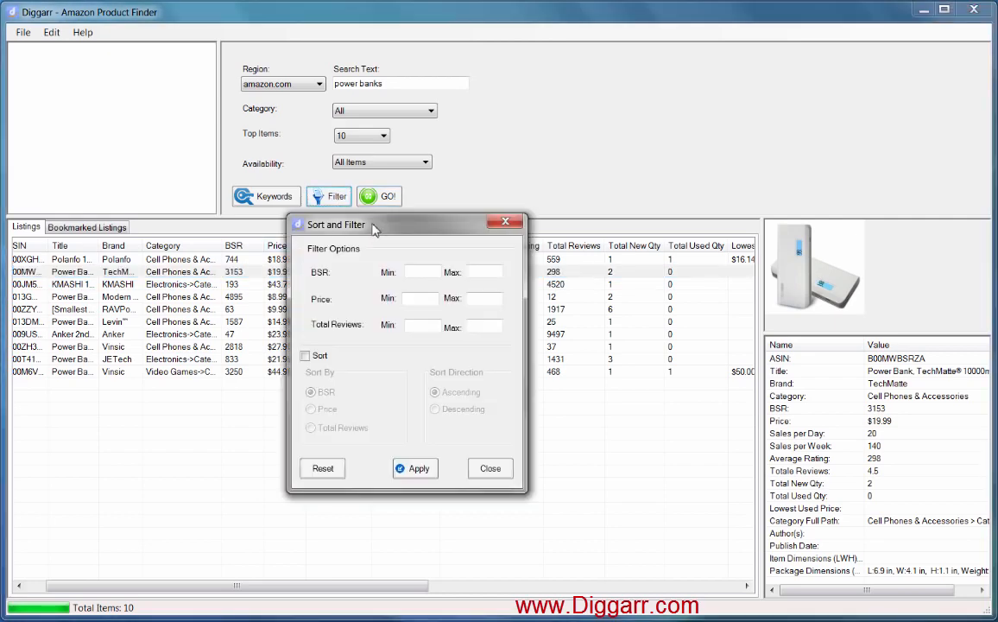
left_click_drag(399, 214, 615, 156)
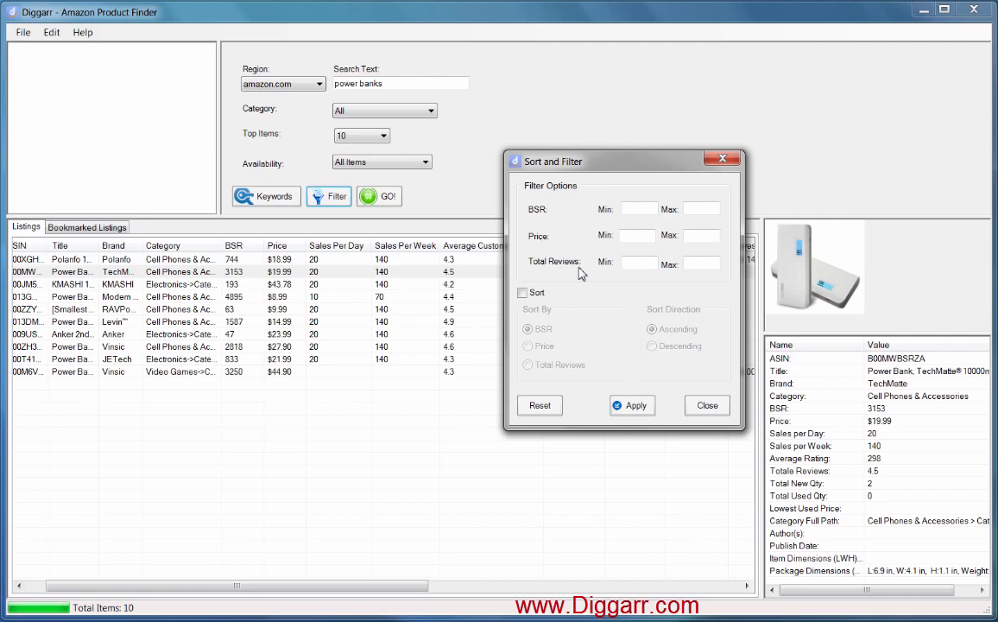
left_click(526, 296)
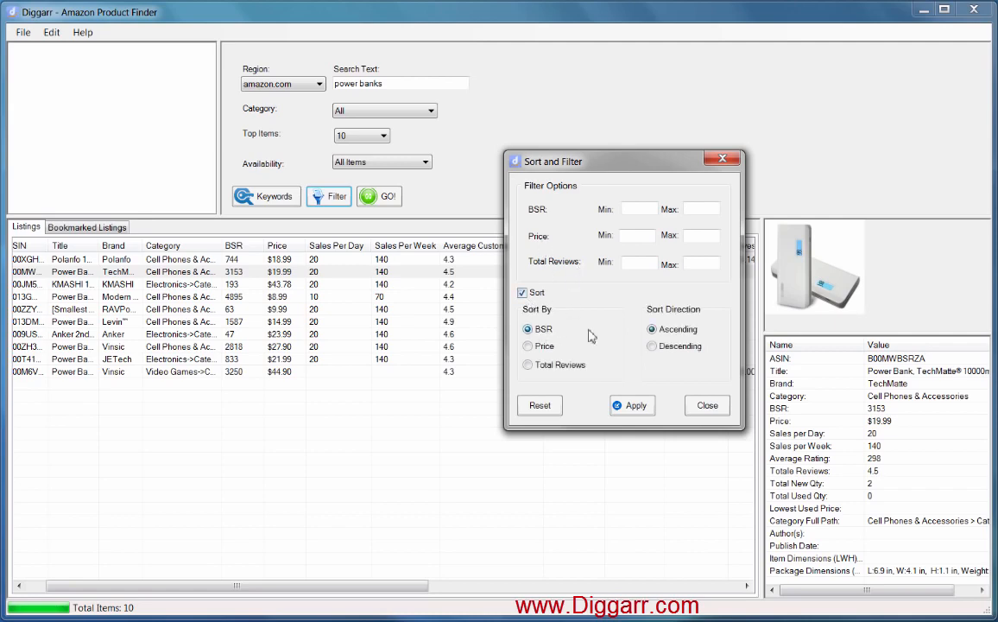
left_click(673, 348)
left_click(529, 366)
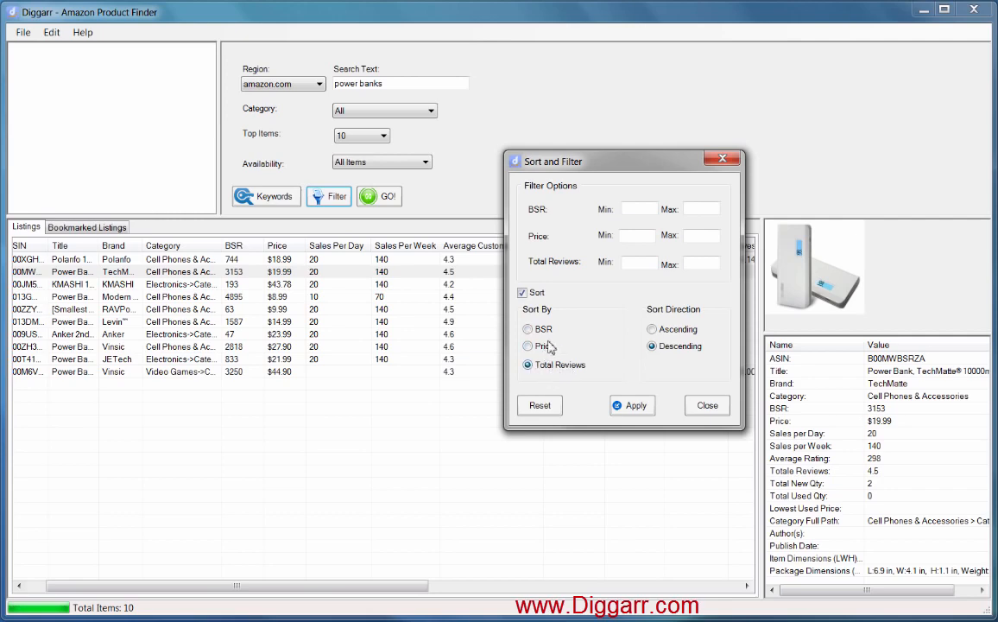
left_click(704, 267)
left_click(542, 329)
left_click(696, 207)
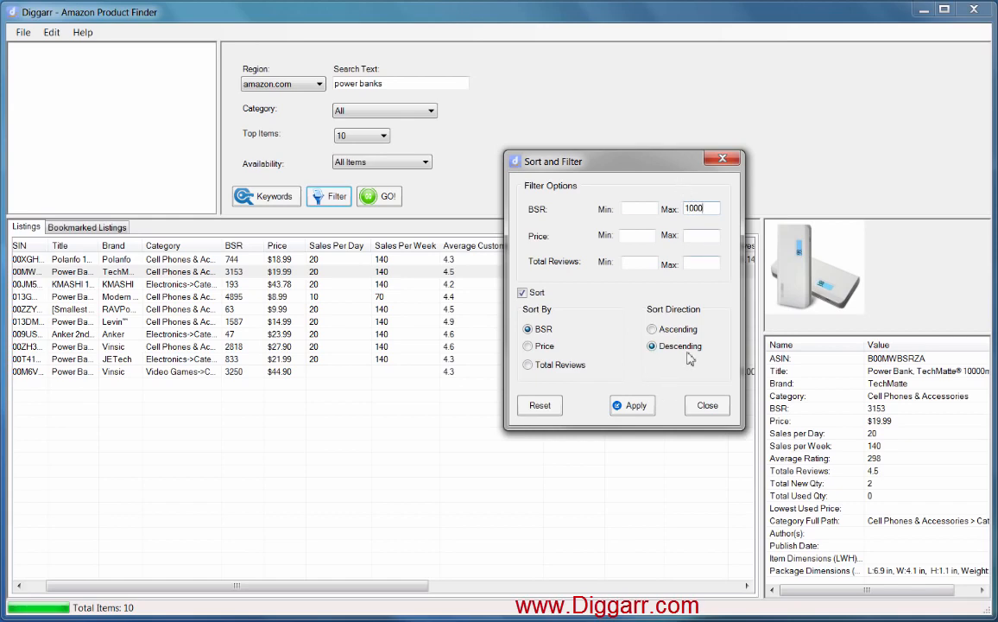
left_click(643, 406)
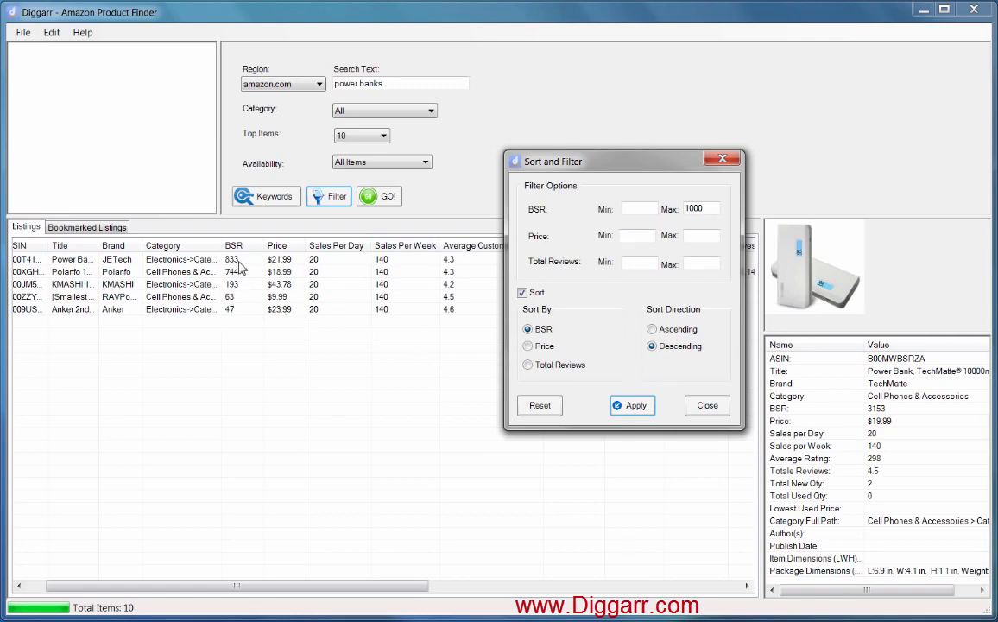
Replace the maximum BSR limit with a minimum BSR of 1000, apply the filter and close its window
left_click_drag(712, 214, 642, 210)
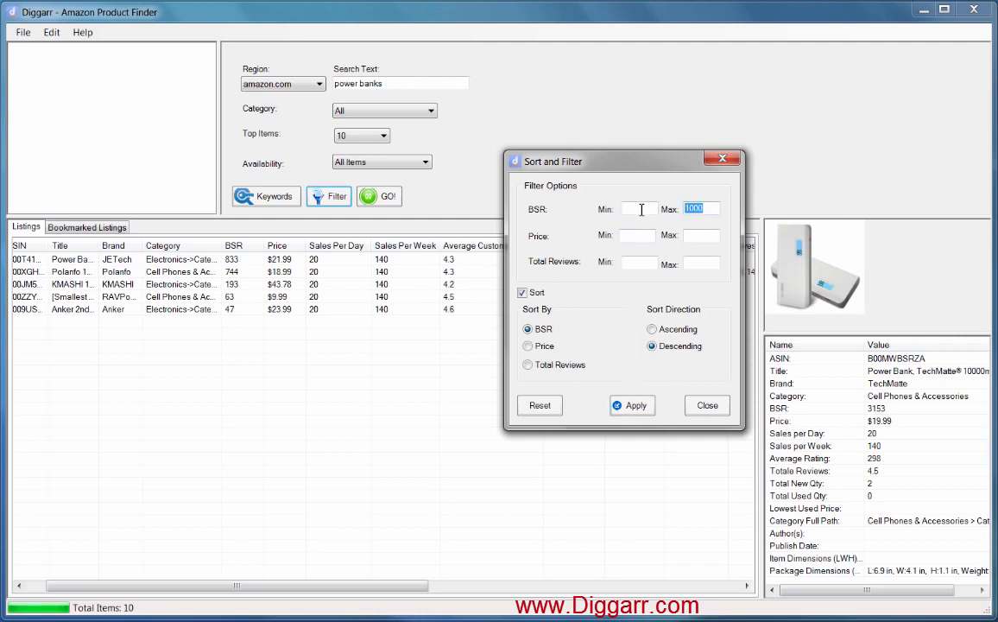
key("Delete")
left_click(637, 209)
type("1000")
left_click(633, 405)
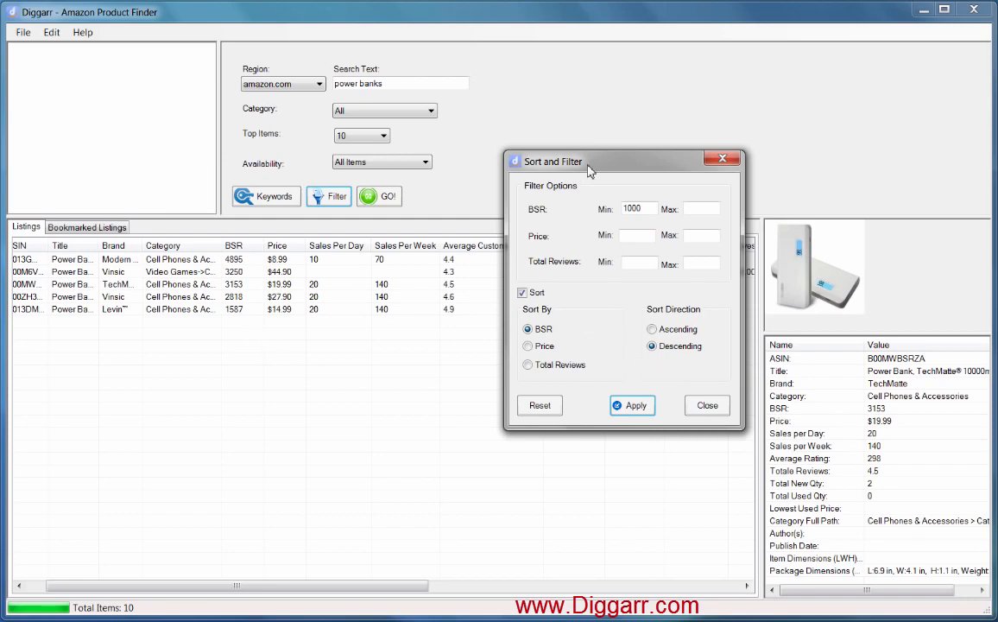
left_click(707, 406)
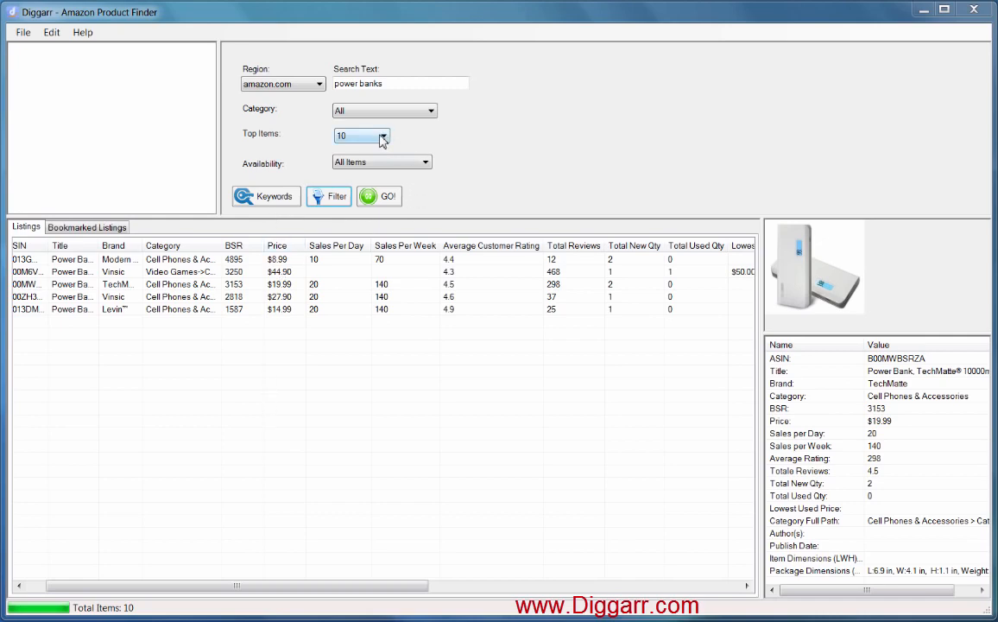
Rerun the power banks search for the top 50 items and look over the listings
left_click(385, 139)
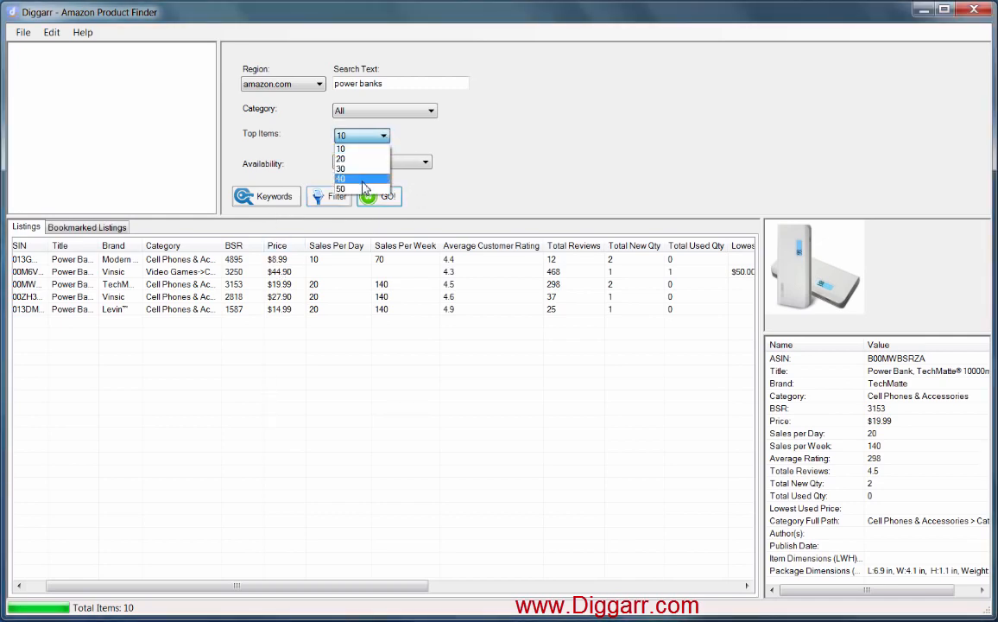
left_click(372, 190)
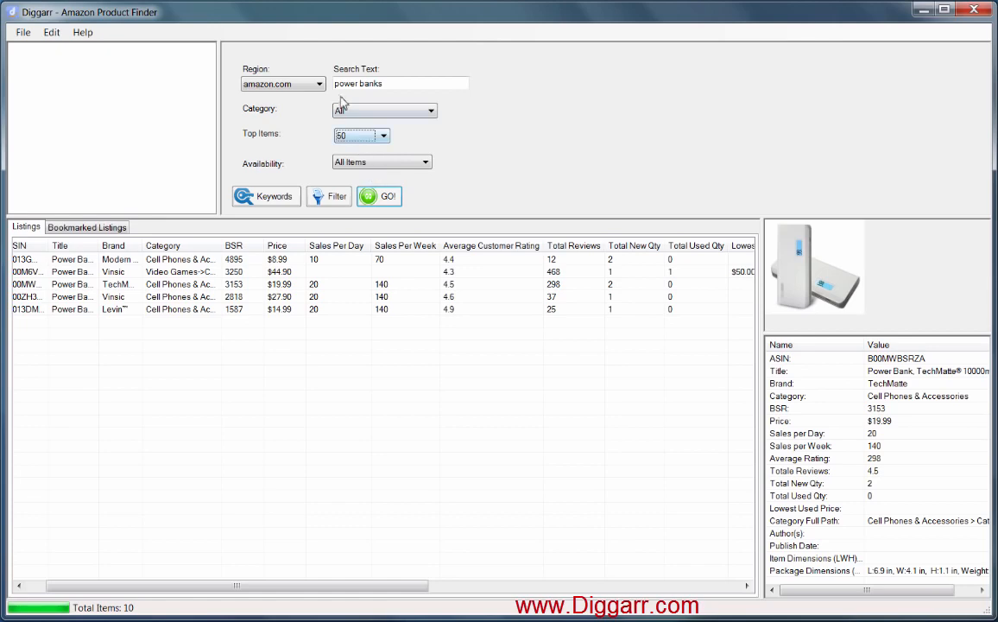
left_click(391, 199)
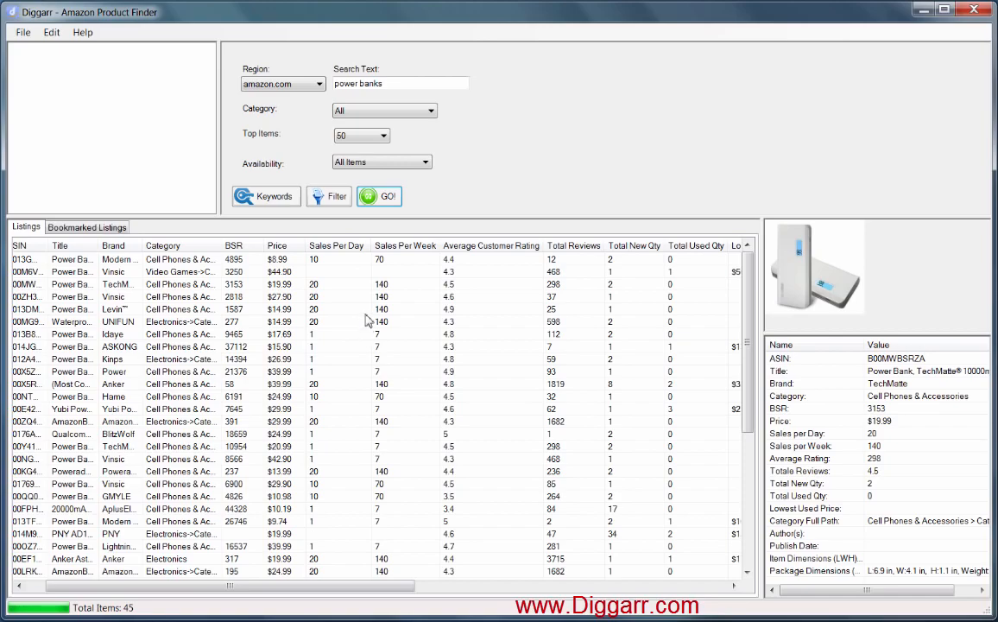
left_click_drag(753, 322, 756, 276)
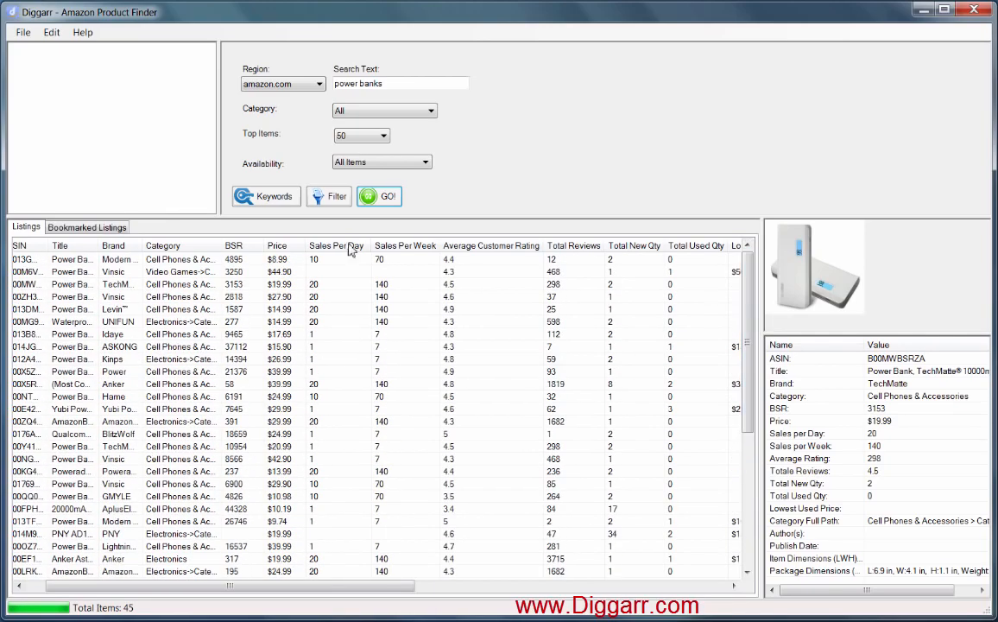
Open the keyword analysis of the listings, narrow its Keyword column and review the most frequent keywords
left_click(281, 199)
left_click_drag(436, 200, 525, 204)
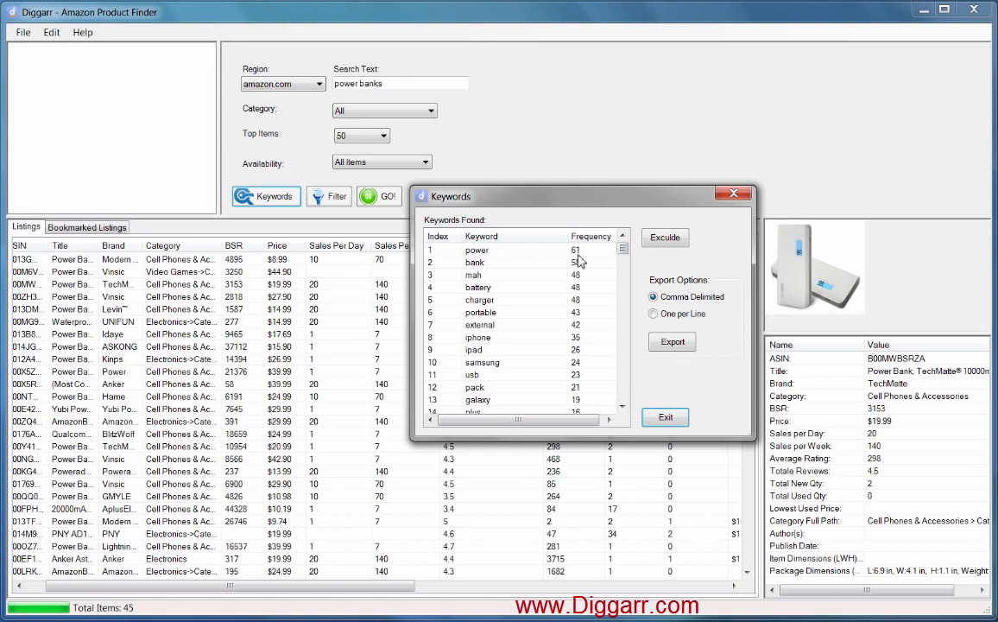
left_click(623, 262)
left_click(623, 245)
left_click_drag(567, 236, 543, 237)
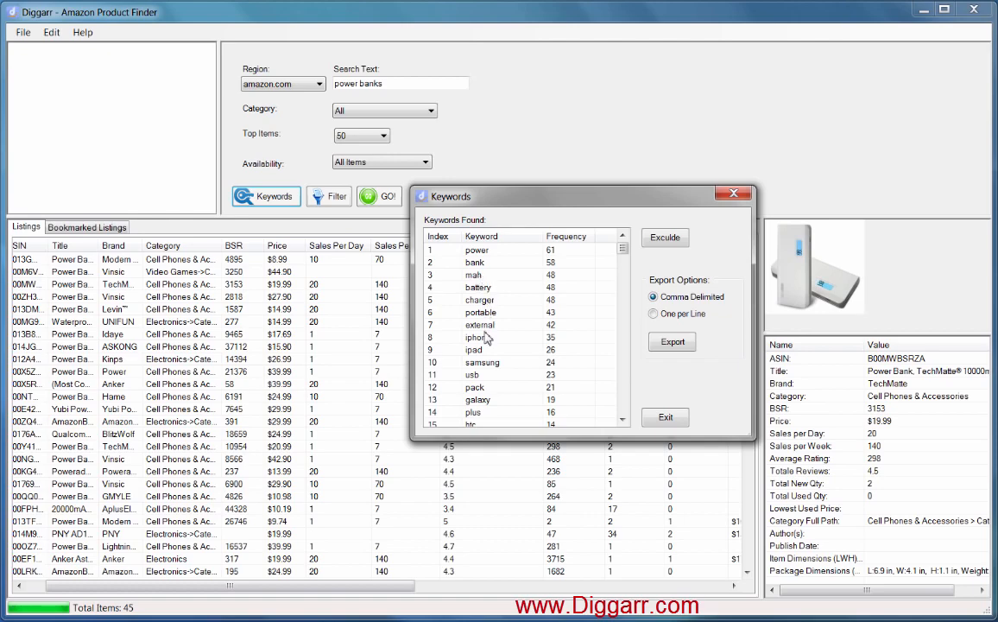
left_click_drag(623, 250, 625, 259)
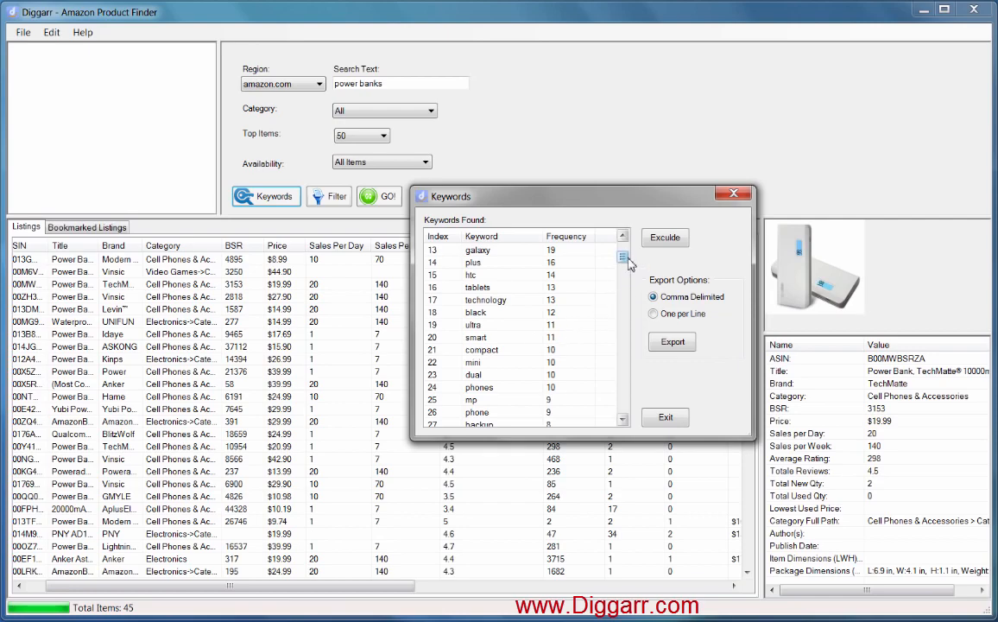
mouse_move(628, 261)
left_mouse_down()
mouse_move(630, 420)
mouse_move(630, 248)
left_mouse_up()
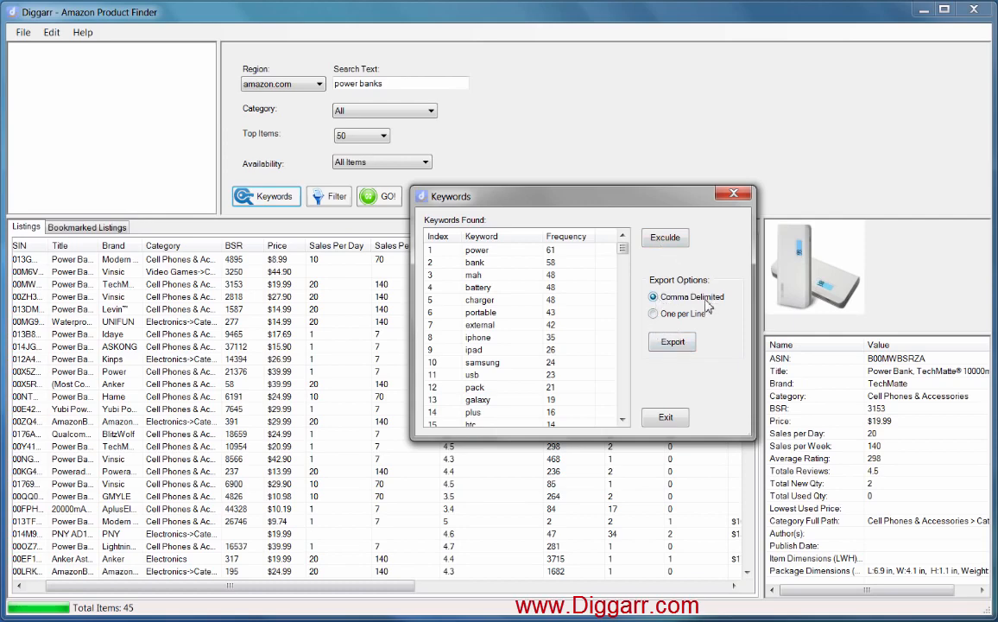
Export the keywords as comma delimited and replace the existing text in Notepad with them
left_click(673, 342)
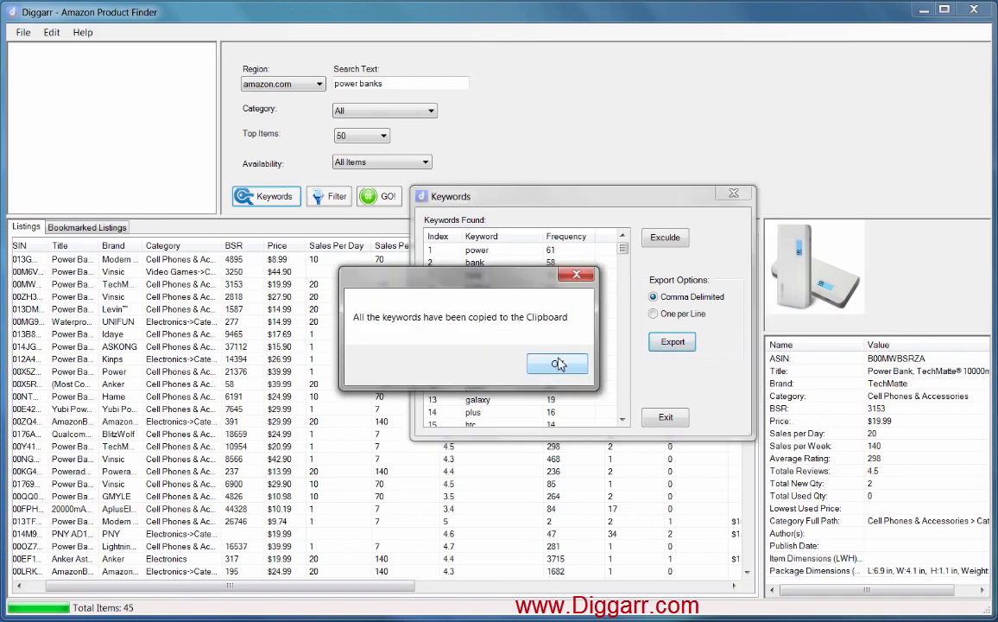
left_click(557, 363)
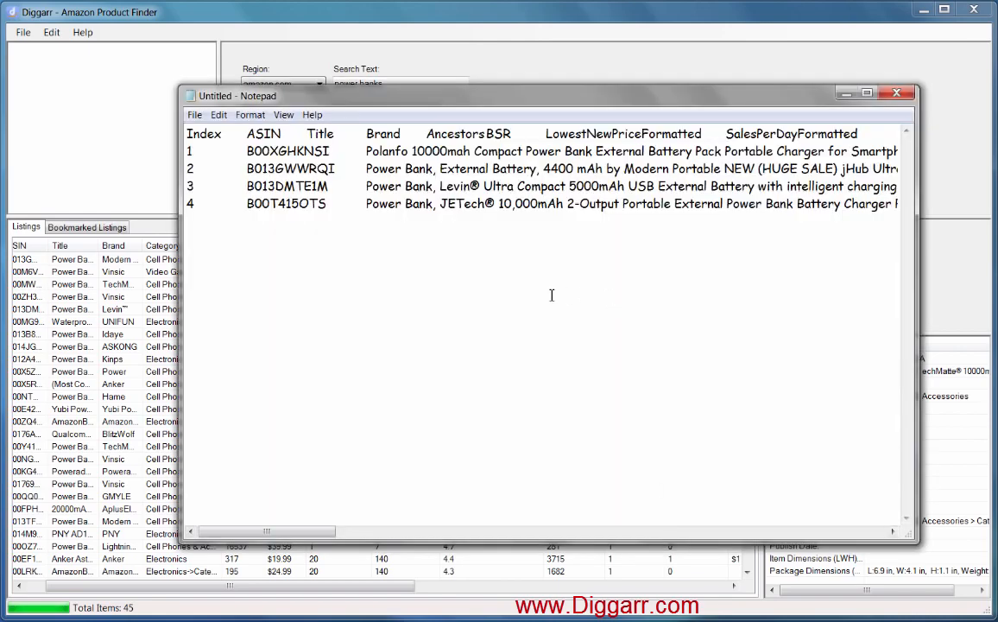
key("ctrl+a")
key("Delete")
right_click(356, 158)
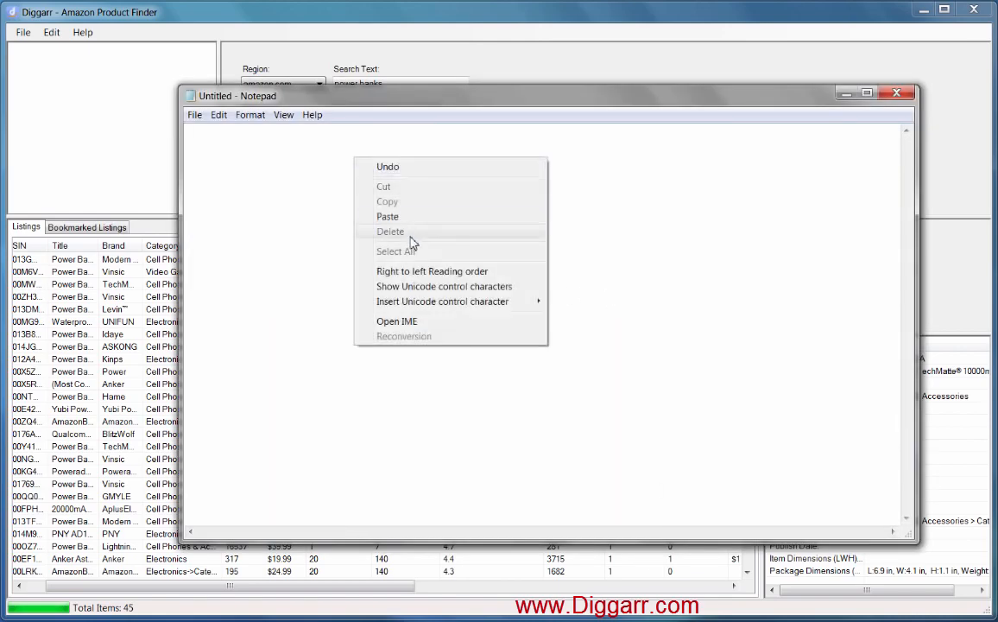
left_click(412, 217)
Turn on Word Wrap in Notepad, look over the full keyword list and return to Diggarr's keywords
left_click_drag(688, 151, 121, 128)
right_click(363, 224)
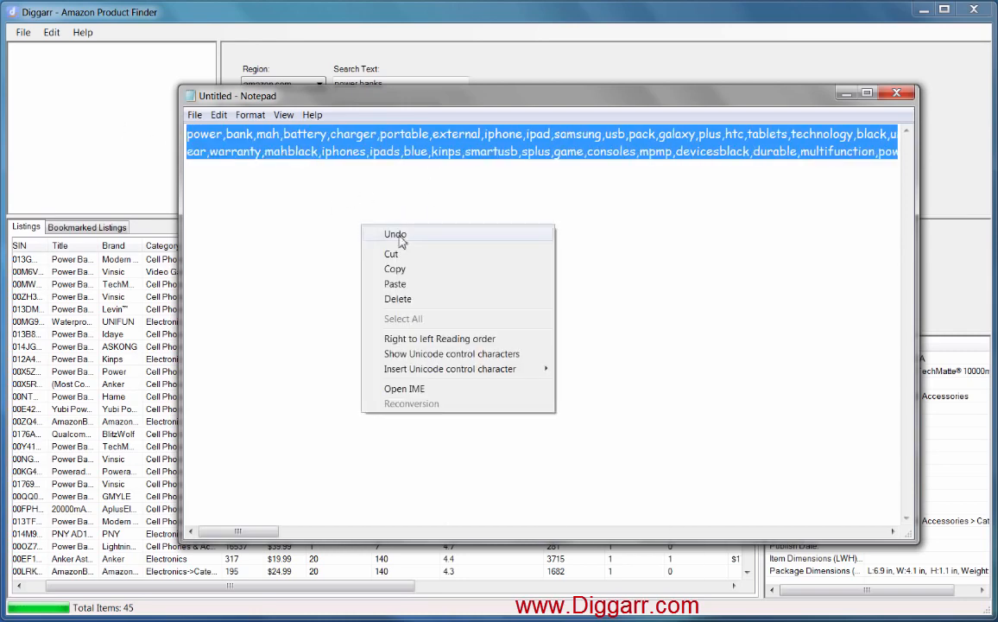
left_click(249, 114)
left_click(276, 130)
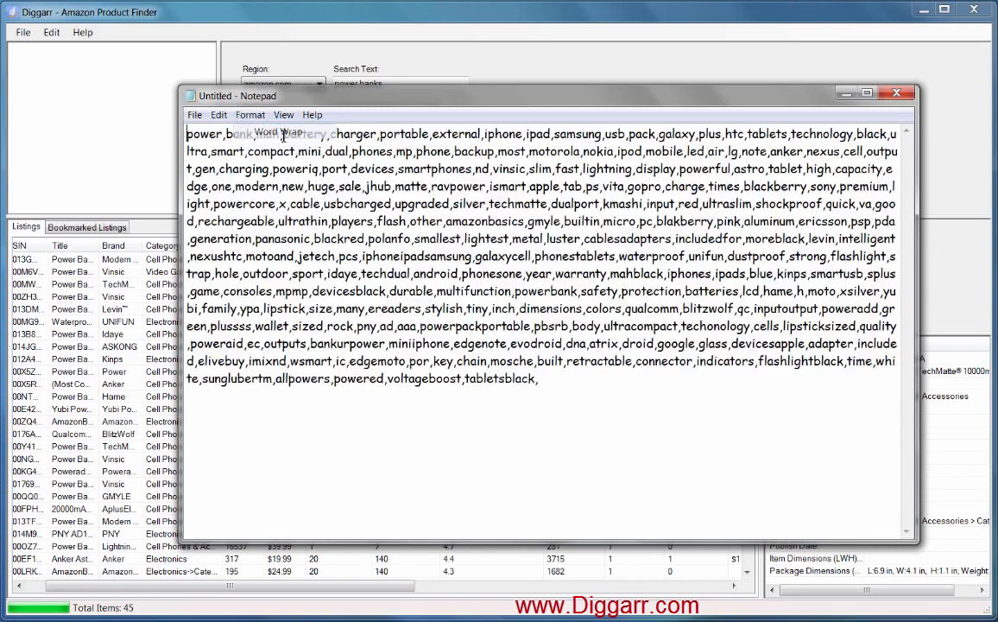
left_click_drag(557, 388, 188, 129)
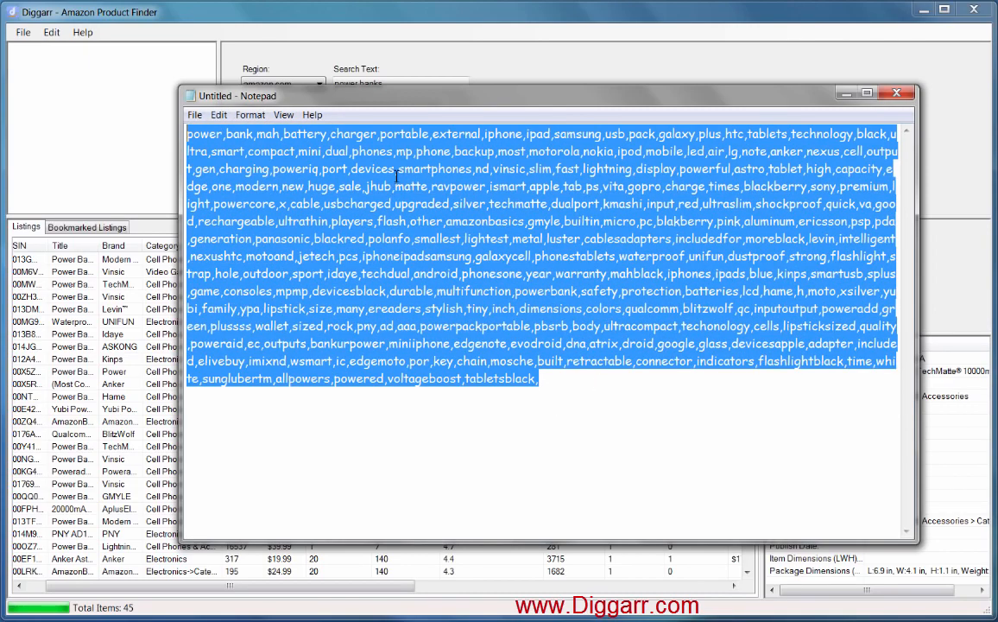
left_click(551, 383)
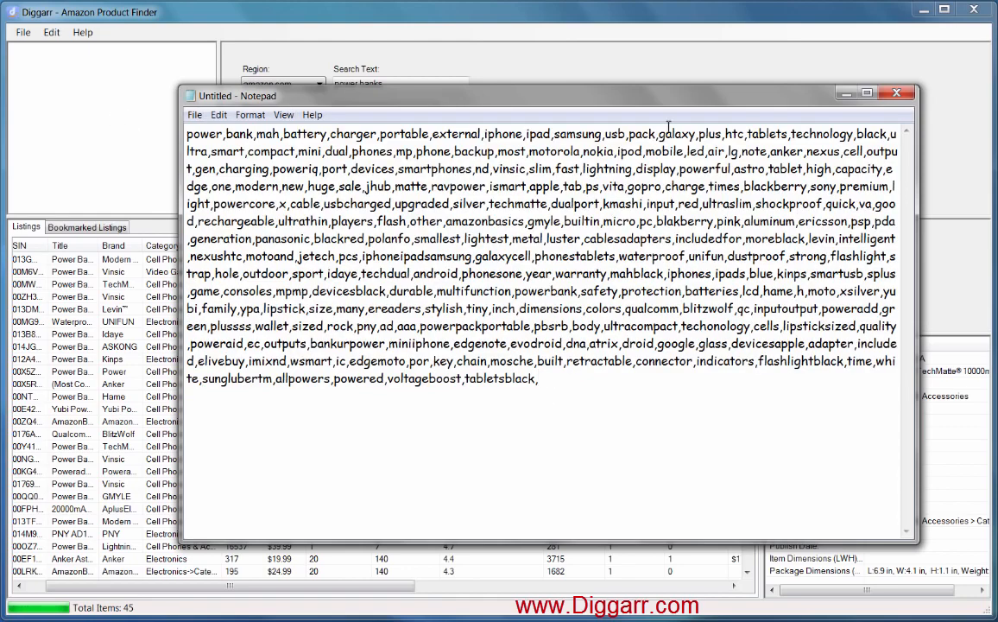
left_click(847, 93)
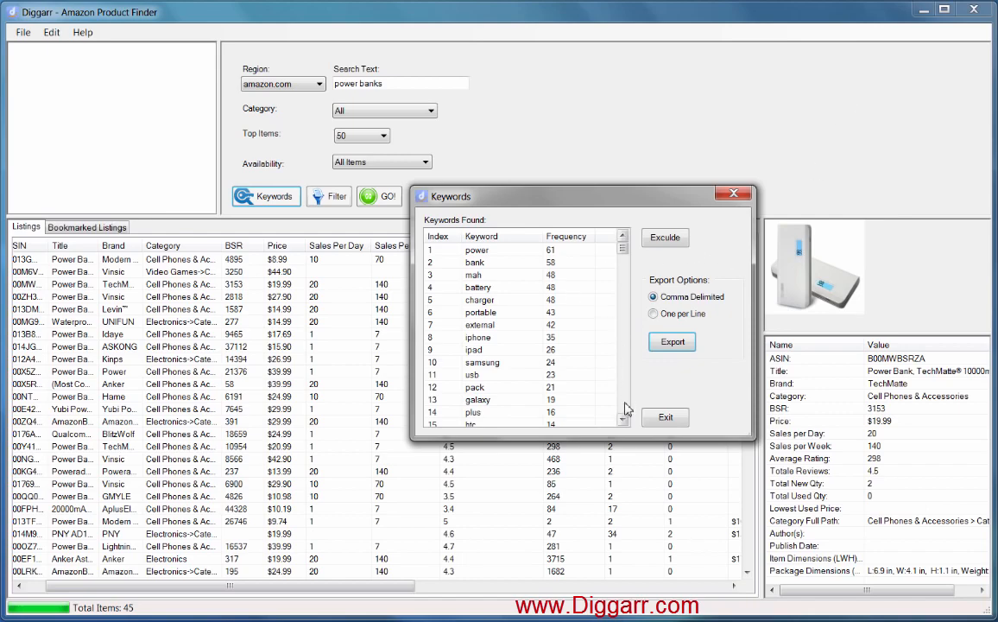
Look through the keywords for irrelevant words and exclude the keyword "x" from the list
left_click_drag(624, 247, 626, 287)
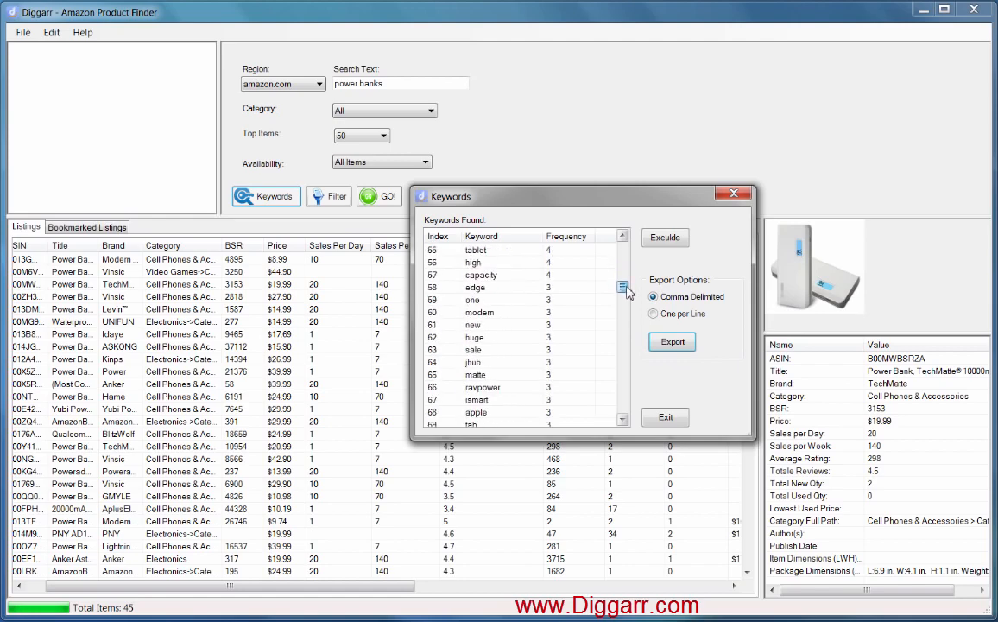
left_click(510, 303)
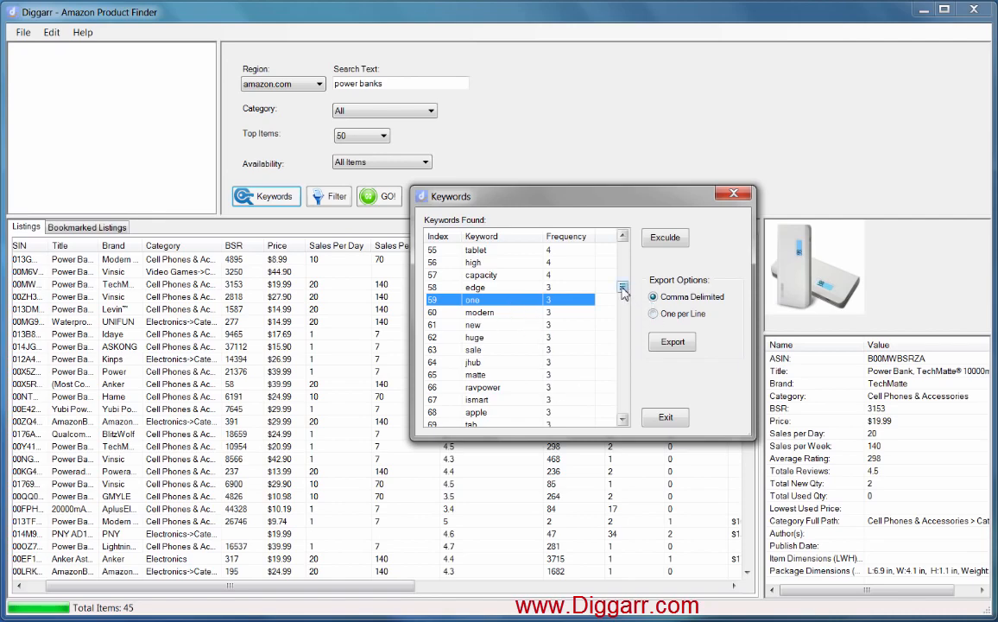
left_click_drag(623, 291, 622, 299)
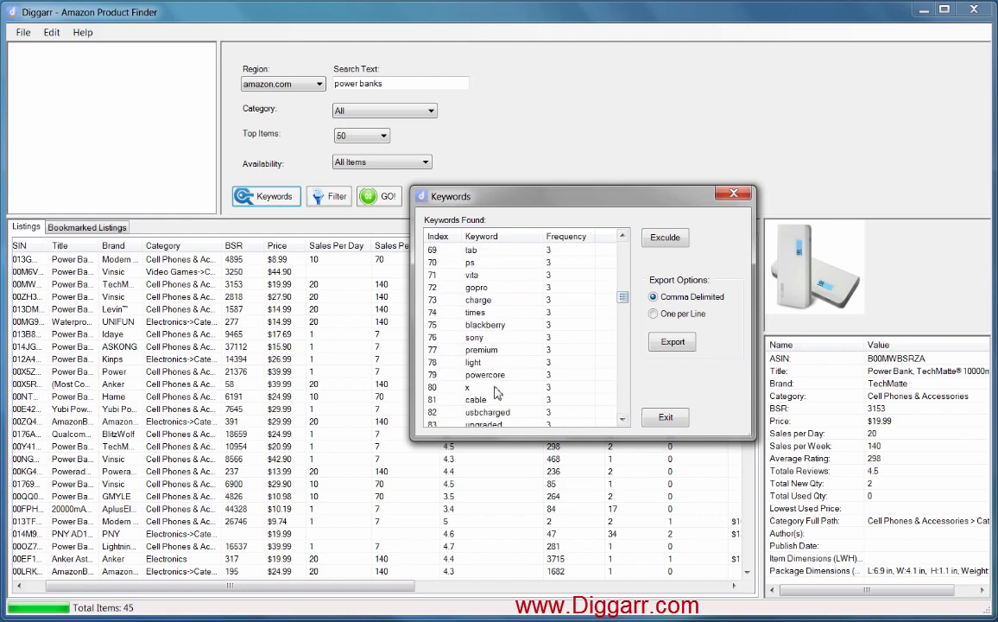
left_click(559, 387)
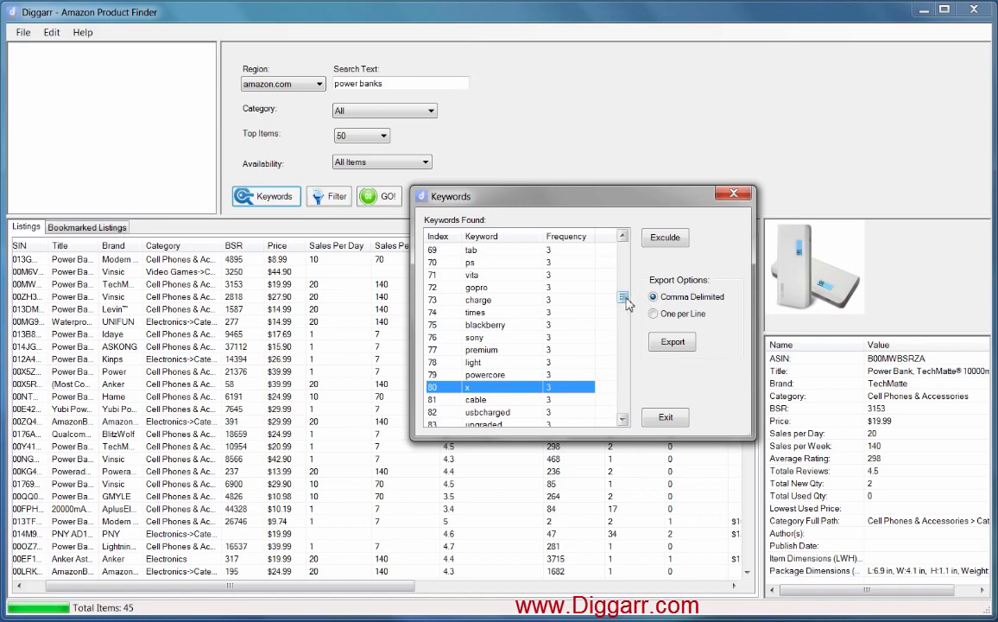
left_click_drag(622, 297, 624, 309)
scroll(569, 311, "up", 2)
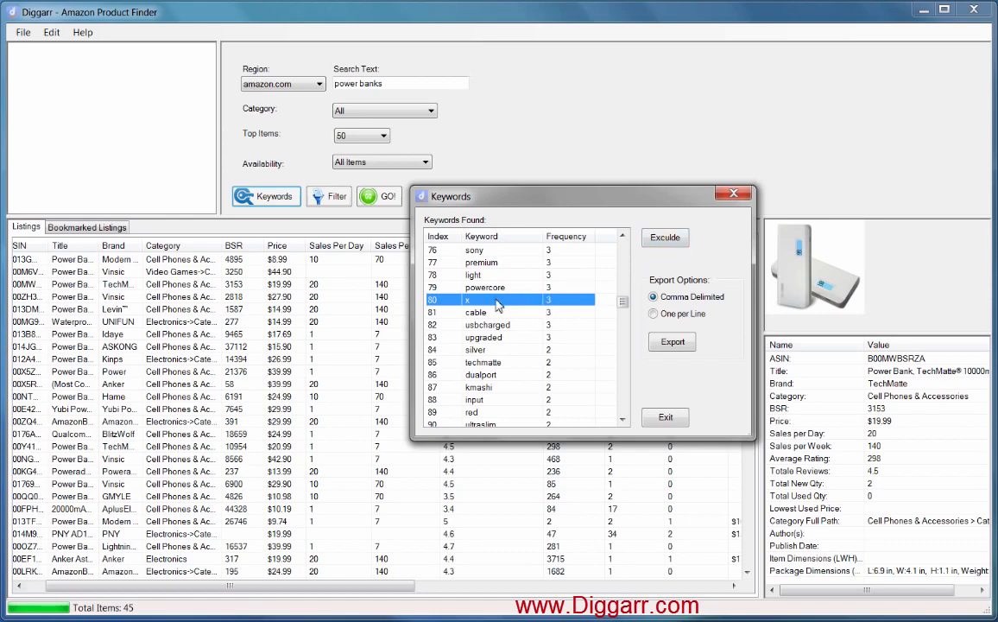
left_click(665, 238)
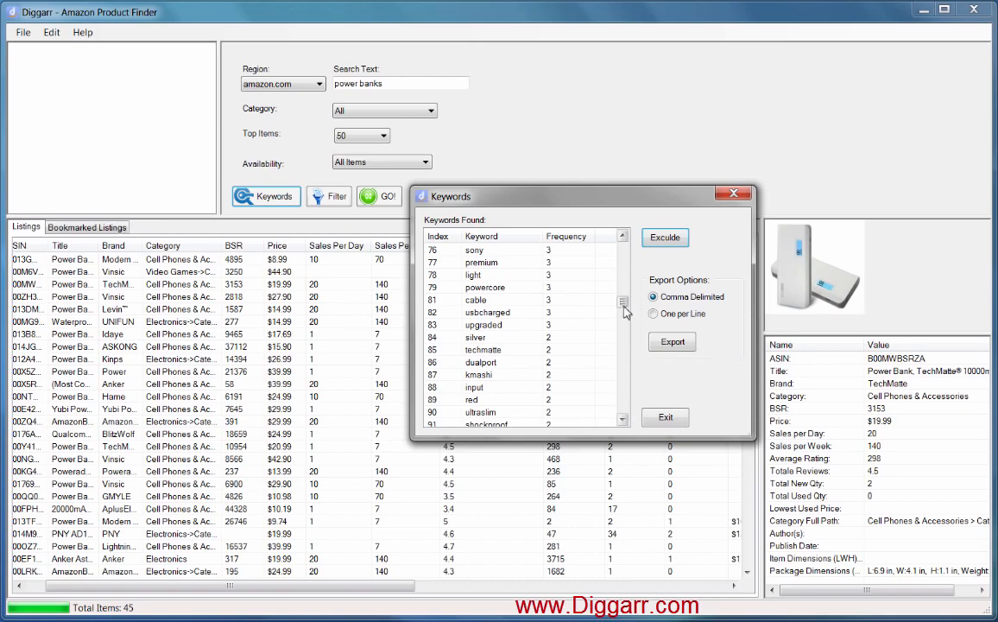
Review the low-frequency keywords for further exclusions, select "game", and return to the start of the list
scroll(625, 311, "down", 2)
left_click_drag(625, 311, 622, 349)
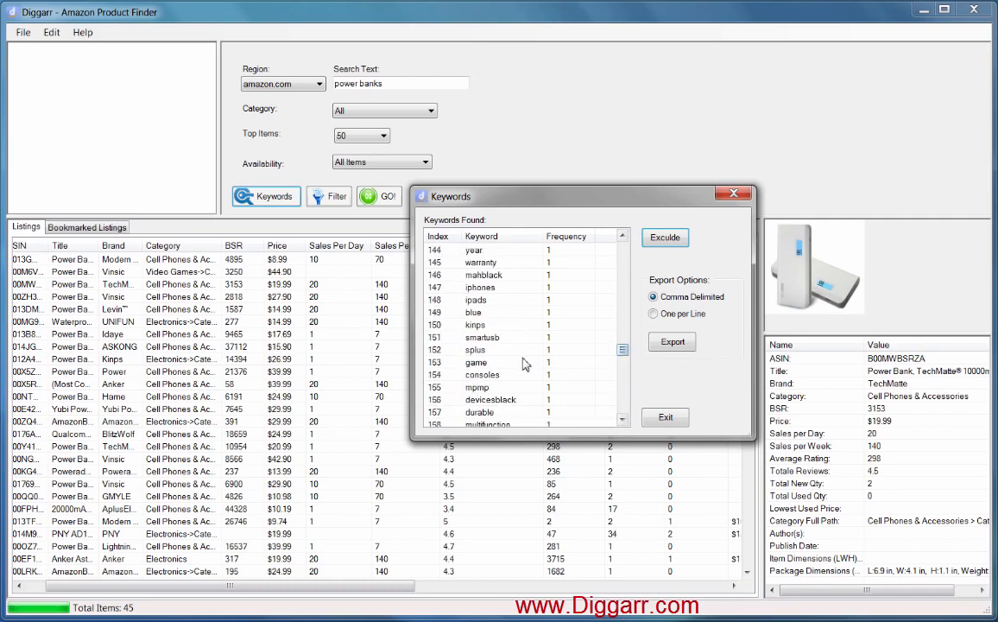
left_click(522, 363)
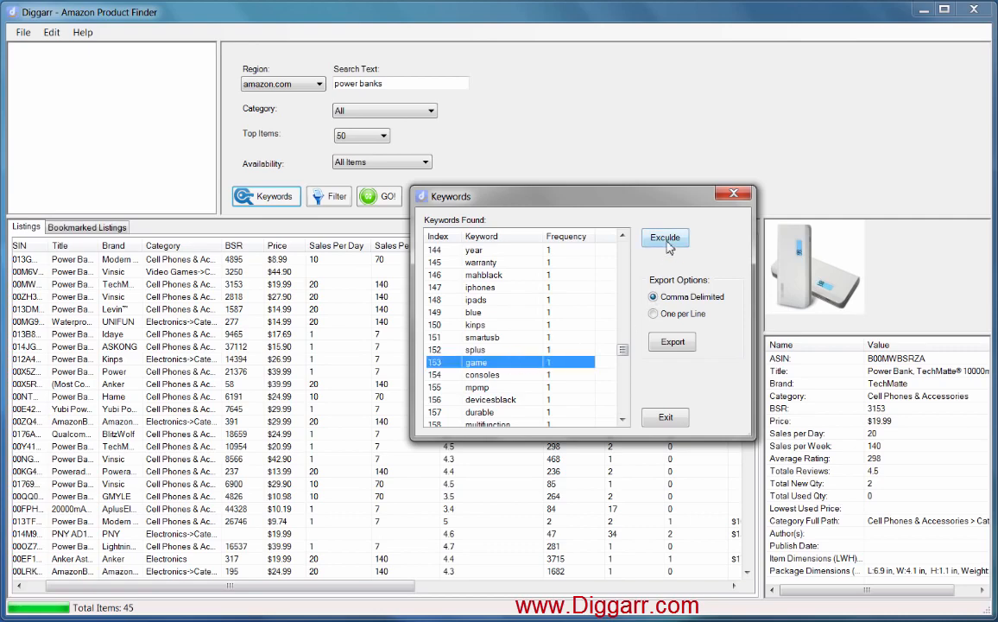
left_click_drag(624, 350, 623, 340)
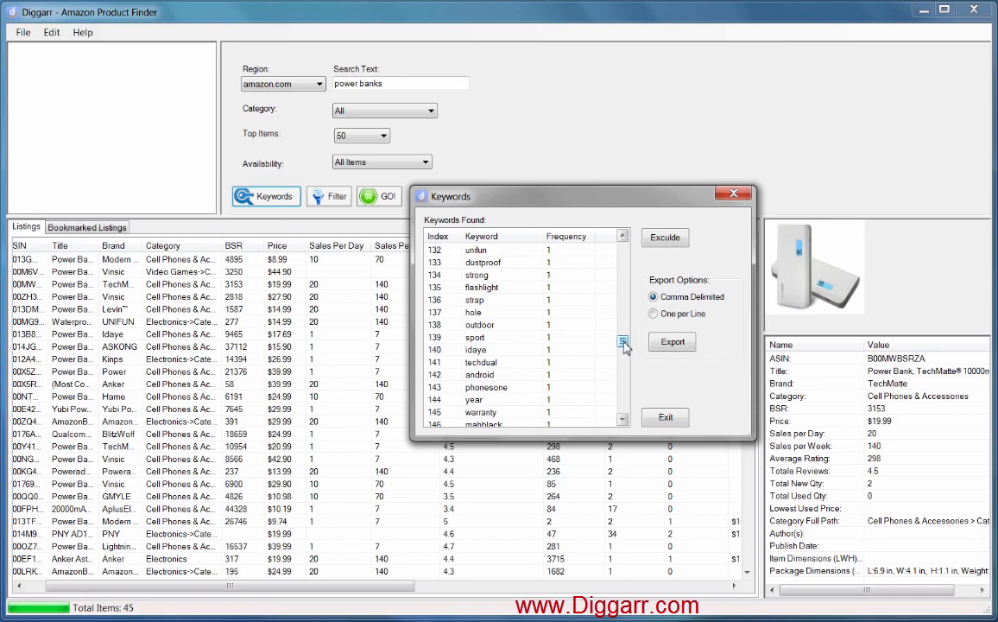
left_click_drag(623, 339, 624, 336)
left_click_drag(624, 338, 625, 252)
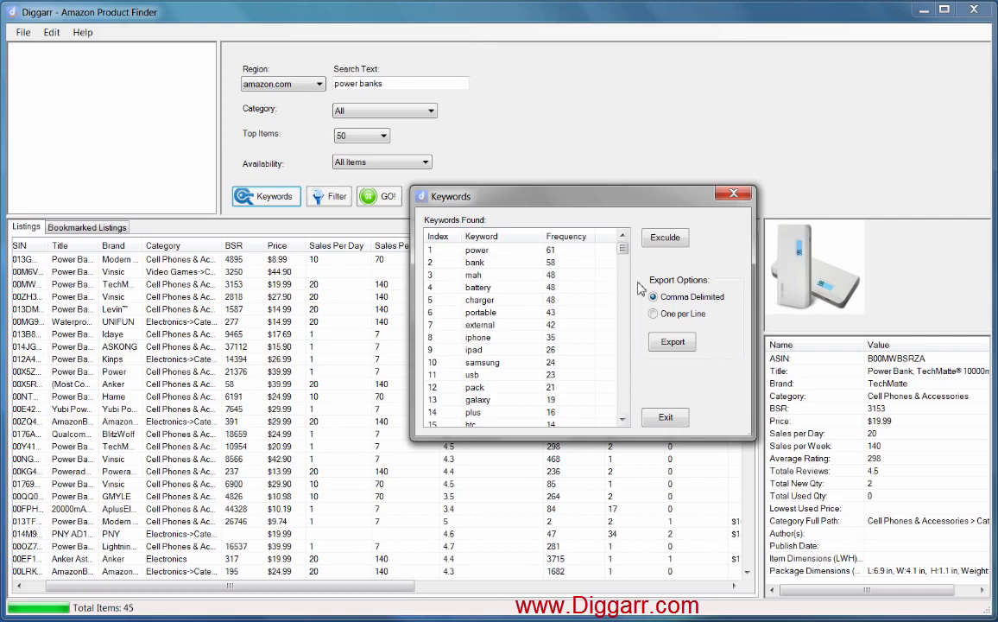
Close the keywords window and clear all power bank listings from the results
left_click(665, 418)
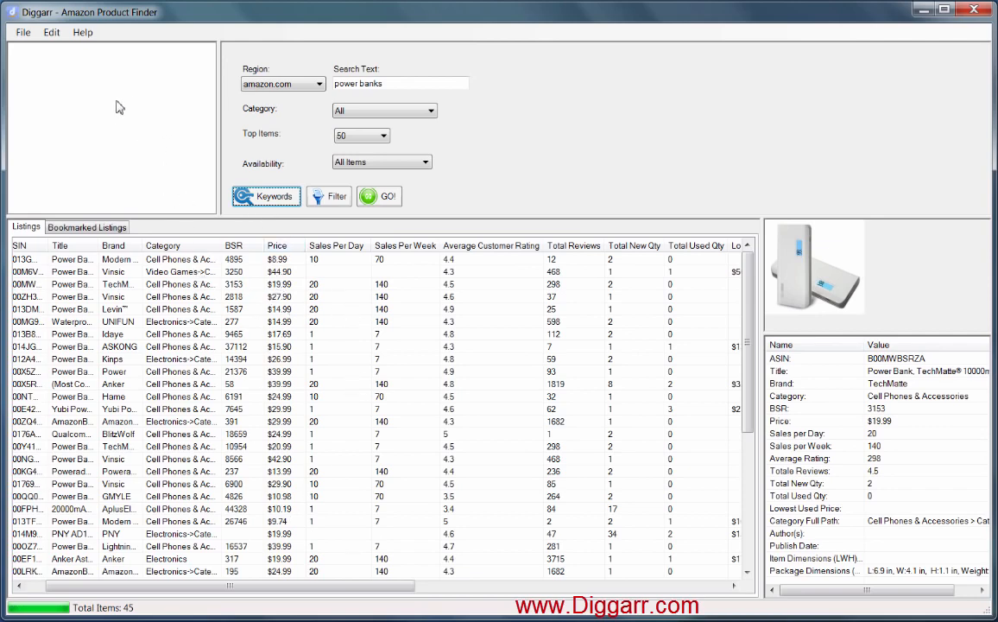
right_click(277, 270)
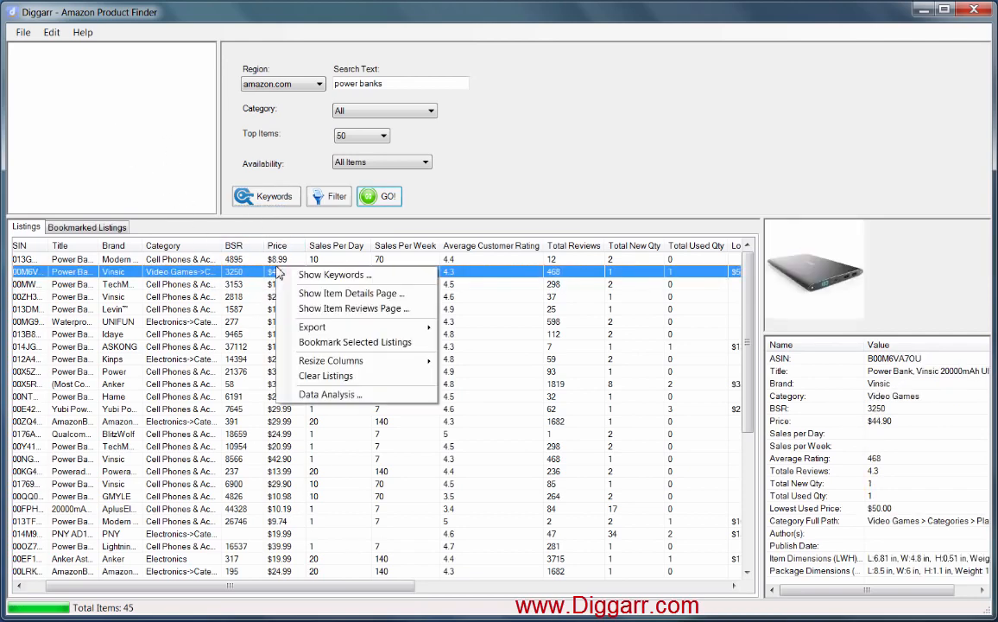
left_click(347, 377)
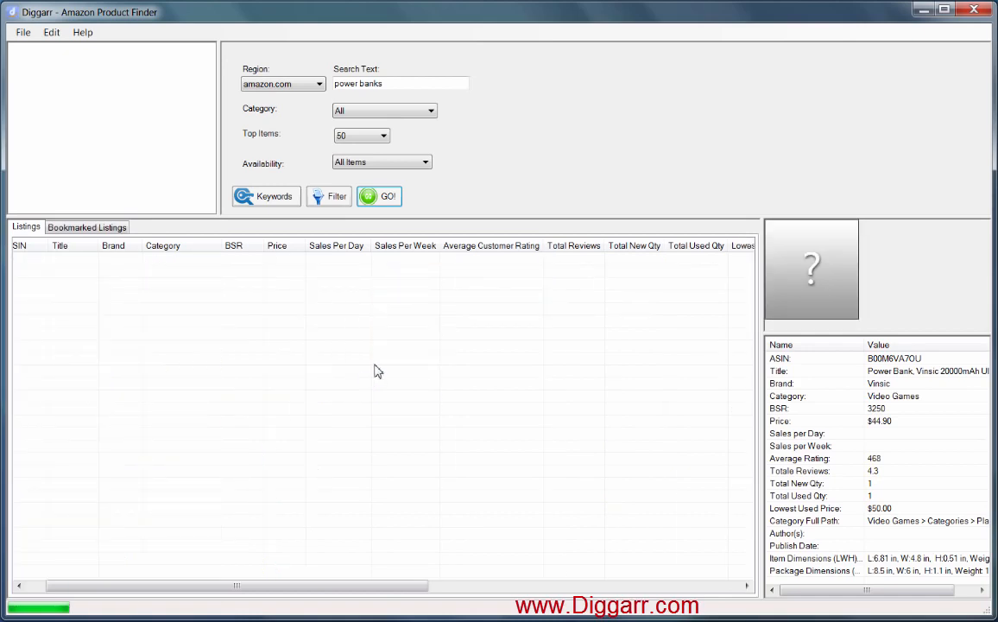
Load Amazon's top-level categories into the empty category tree and look over them
right_click(71, 73)
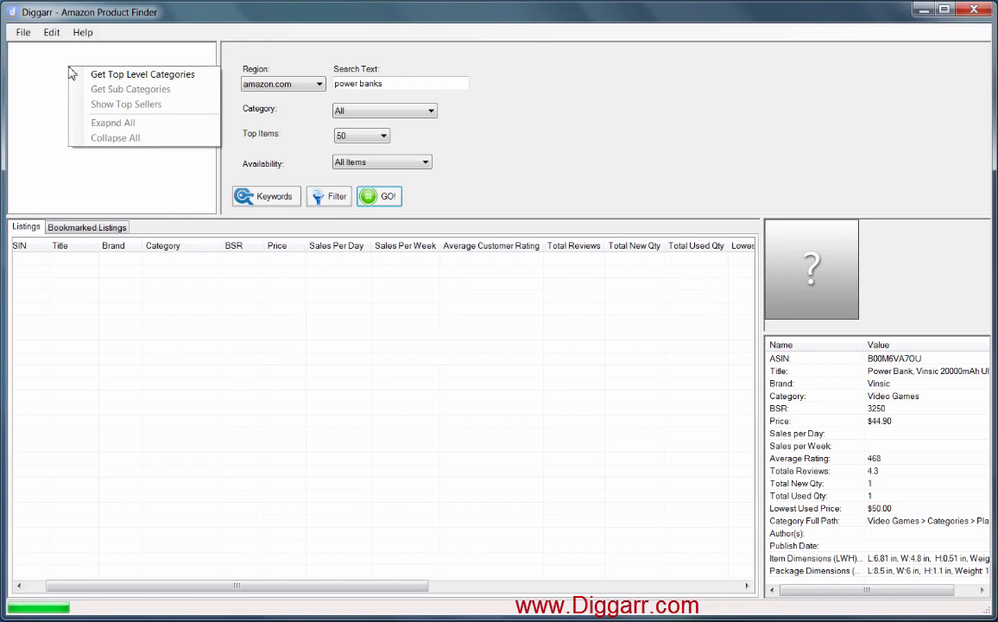
left_click(156, 80)
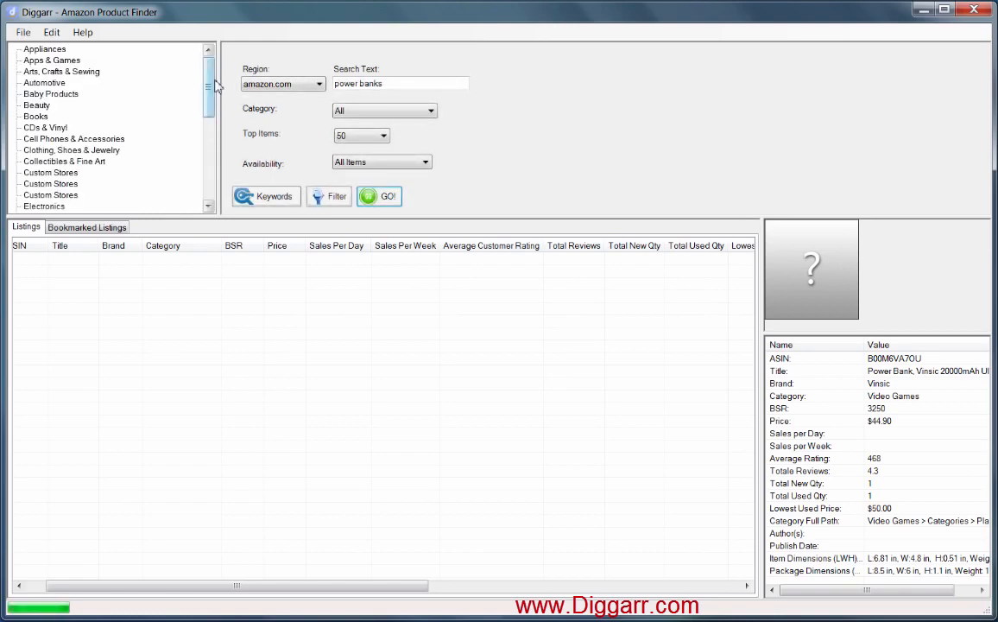
mouse_move(208, 77)
left_mouse_down()
mouse_move(207, 164)
mouse_move(216, 74)
left_mouse_up()
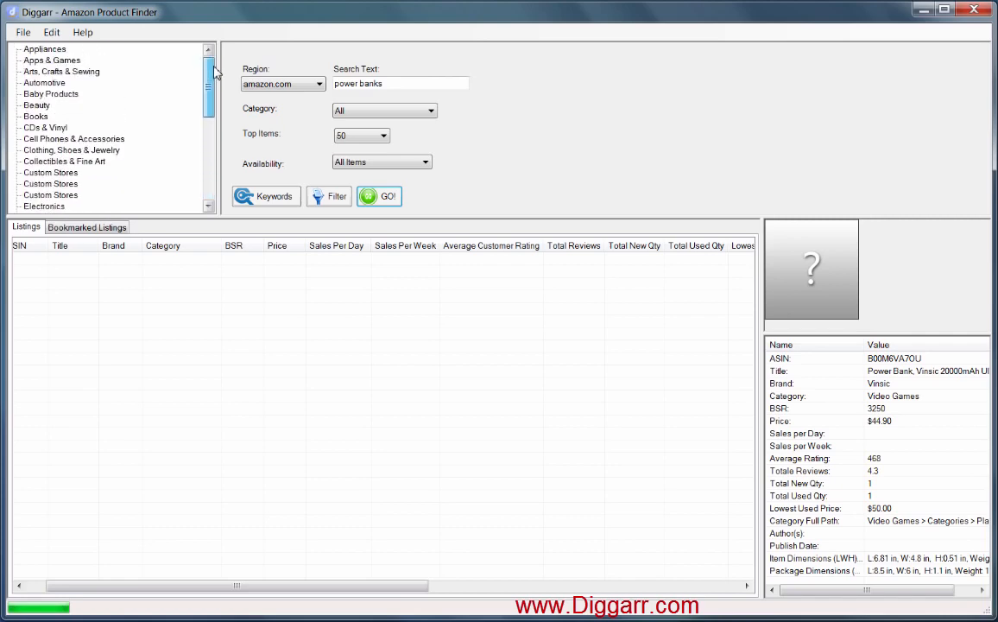
Load the subcategories of Beauty, its Products branch, Makeup and Body in the category tree
left_click(38, 106)
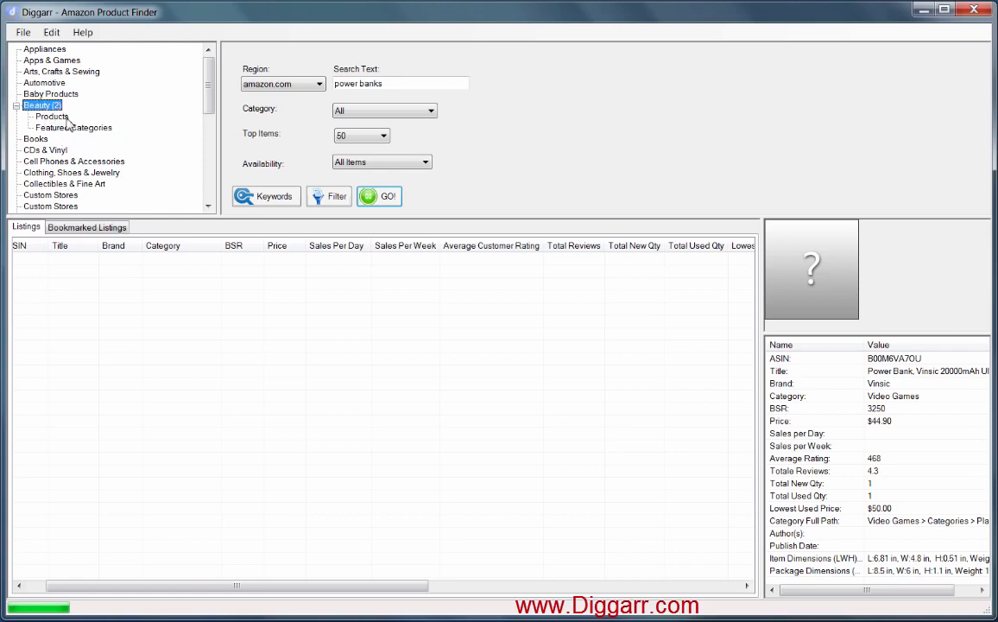
left_click(53, 117)
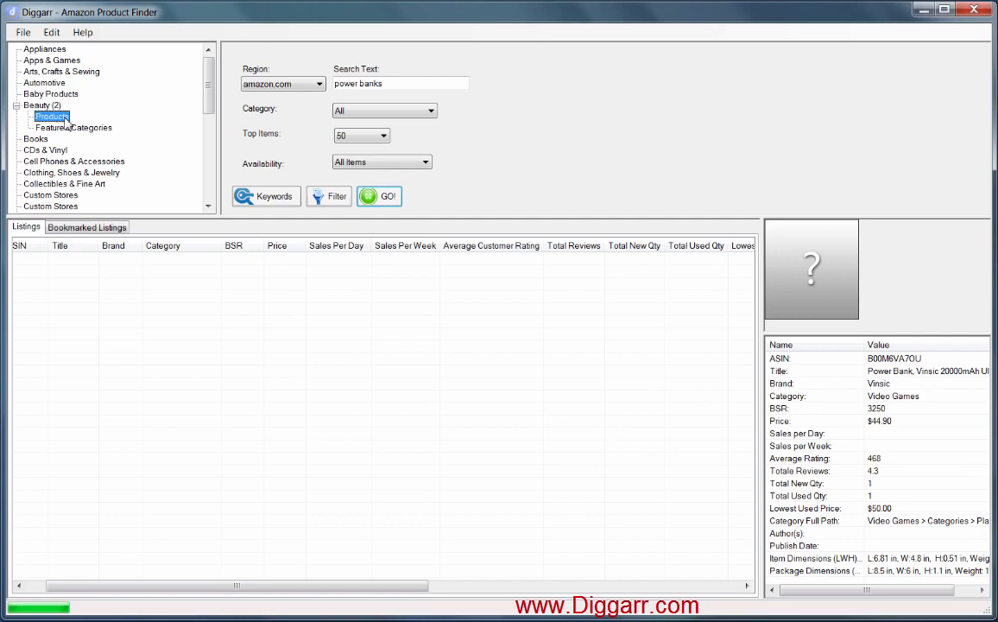
right_click(66, 122)
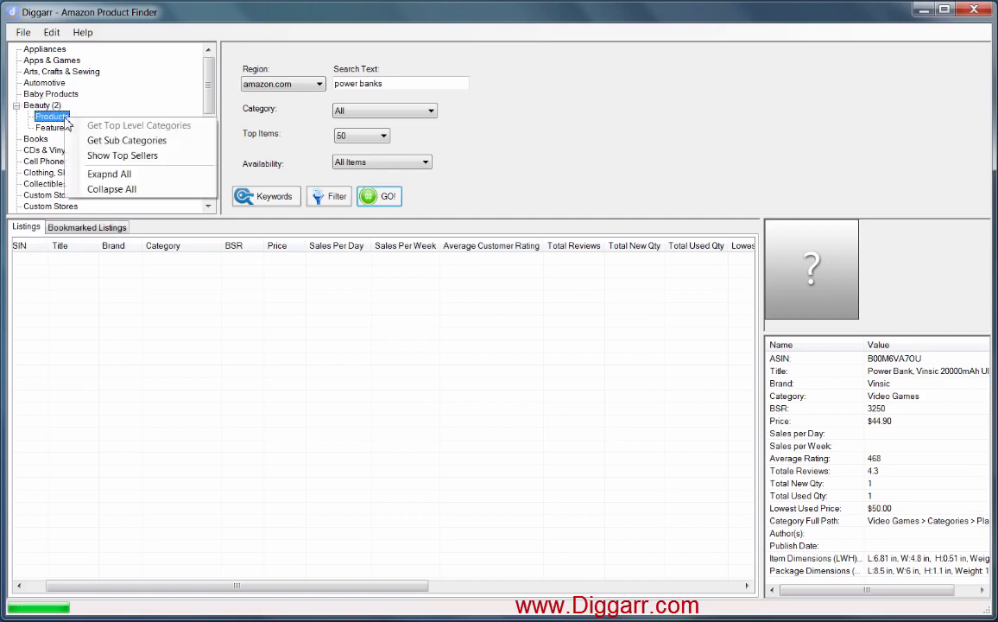
left_click(152, 145)
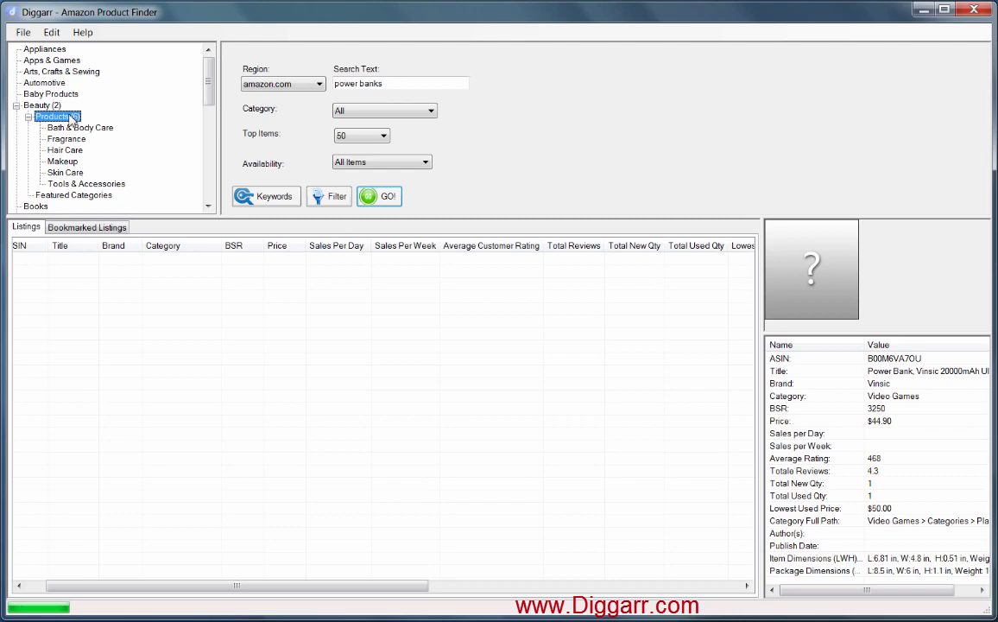
double_click(72, 163)
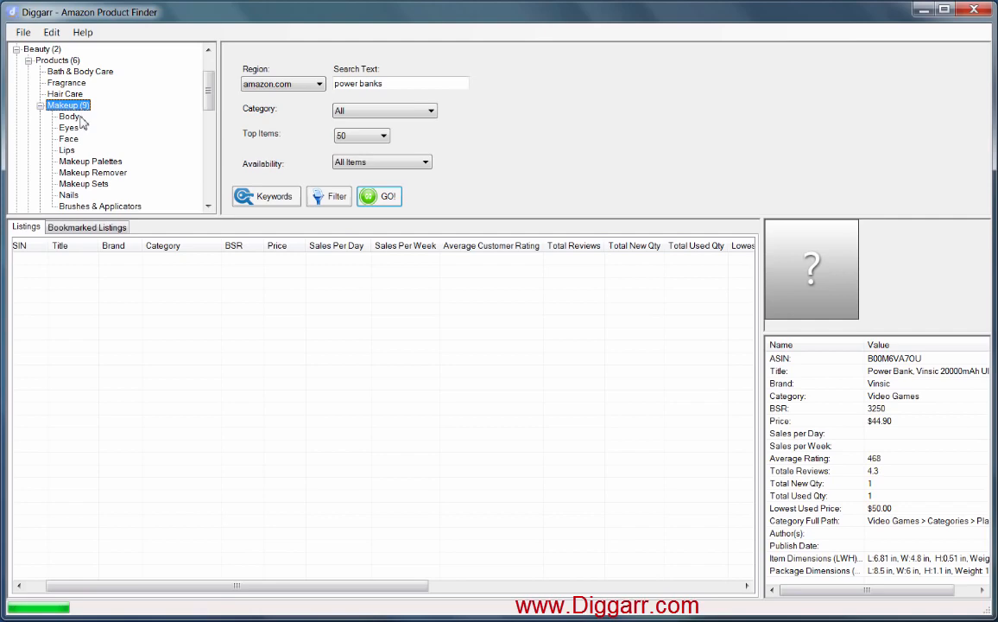
double_click(78, 117)
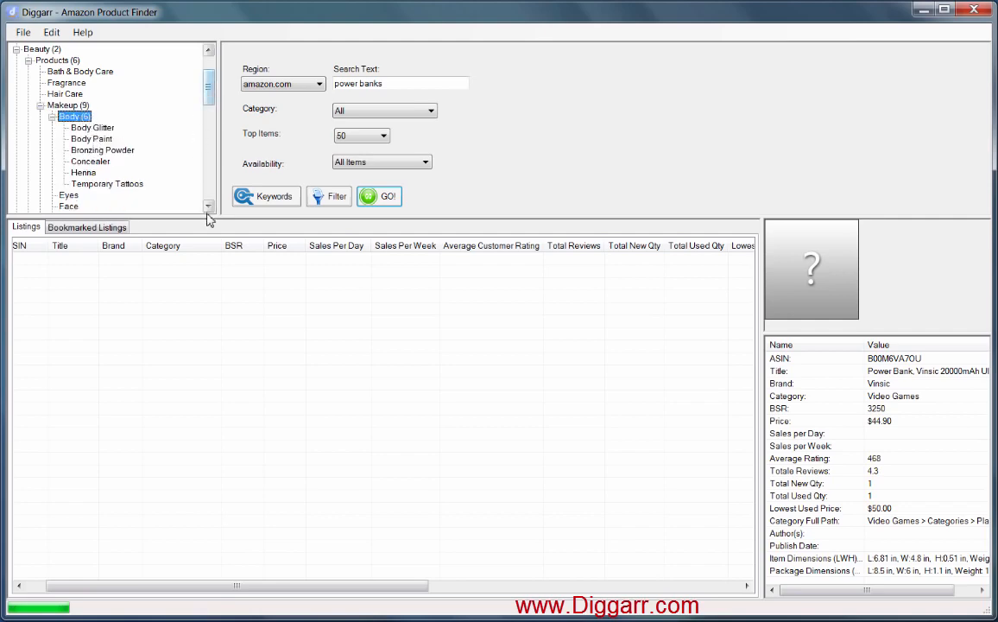
Enlarge the category tree area in height and width so more of the Beauty subcategories fit
left_click_drag(207, 220, 216, 290)
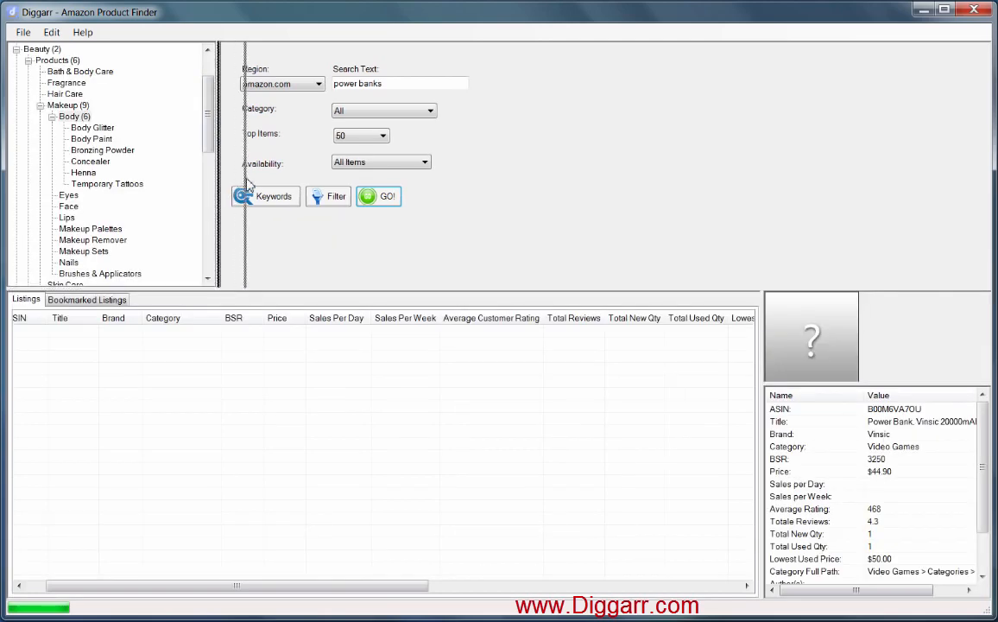
left_click_drag(222, 190, 247, 191)
scroll(222, 138, "up", 2)
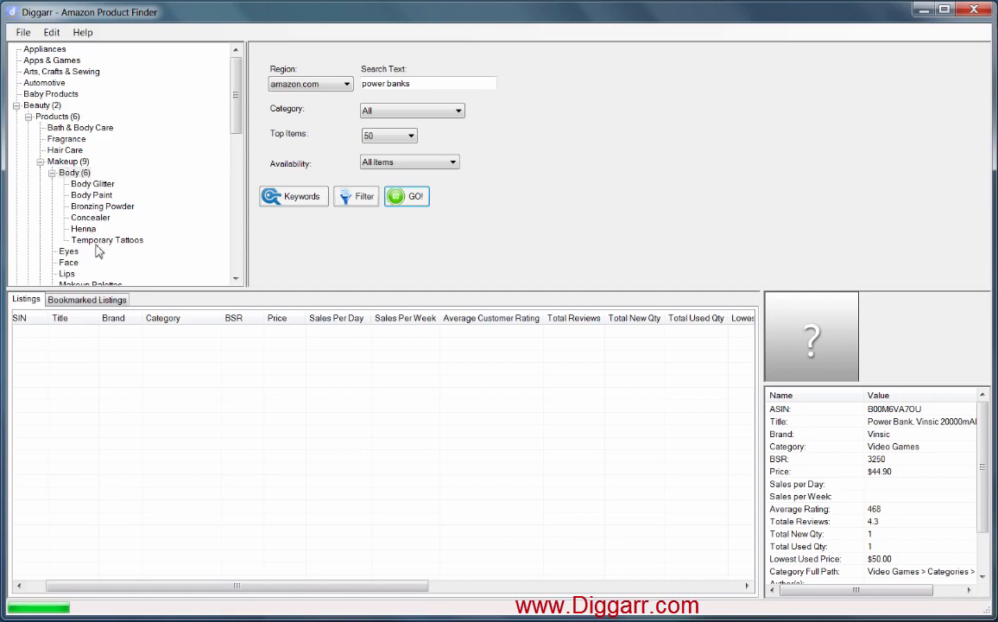
Show the top sellers of the Body makeup category and view the details of several of the loaded listings
right_click(83, 177)
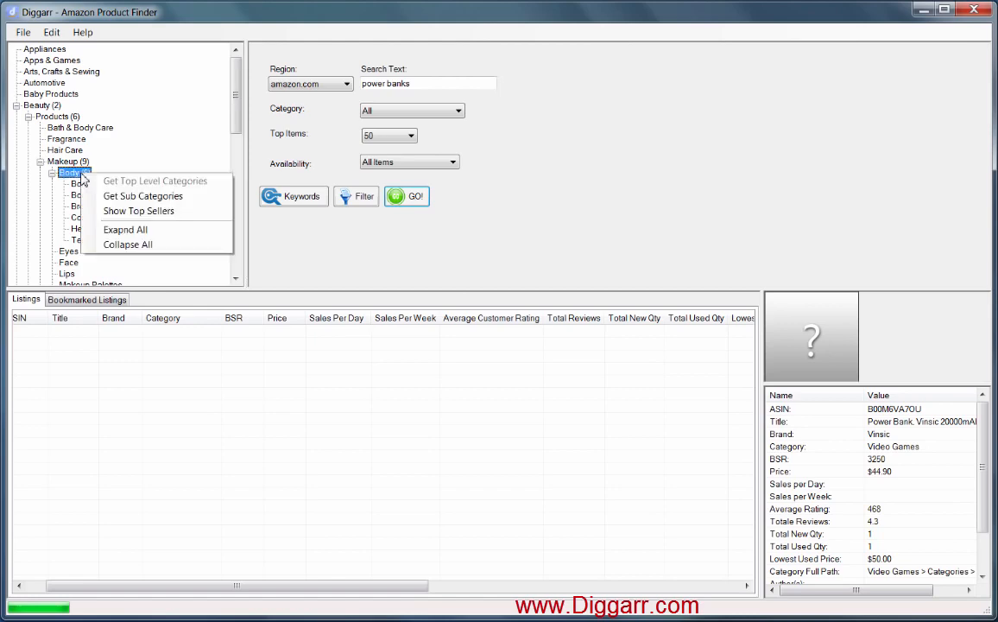
left_click(135, 214)
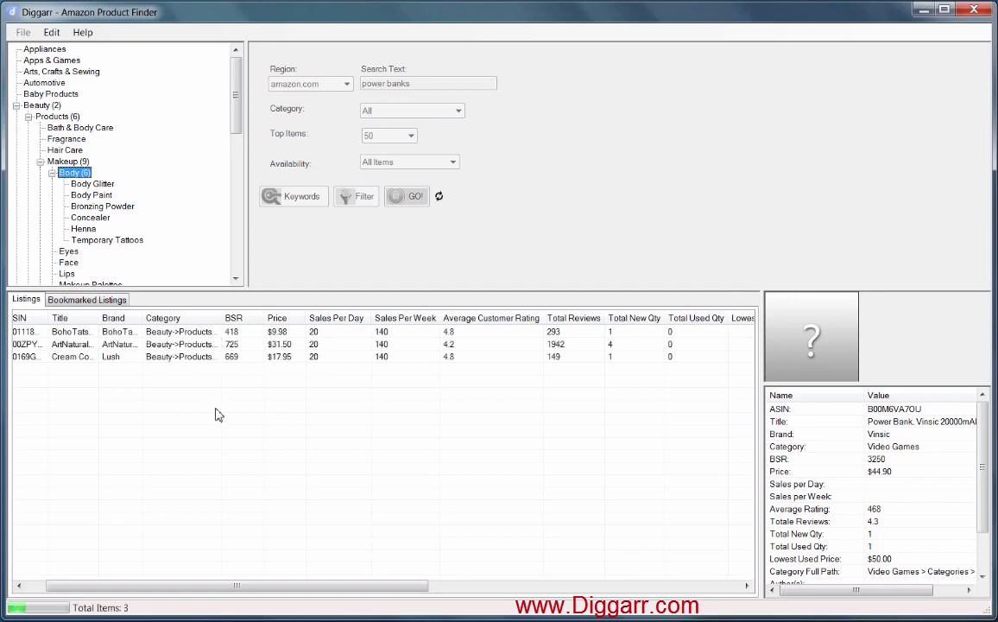
left_click(211, 355)
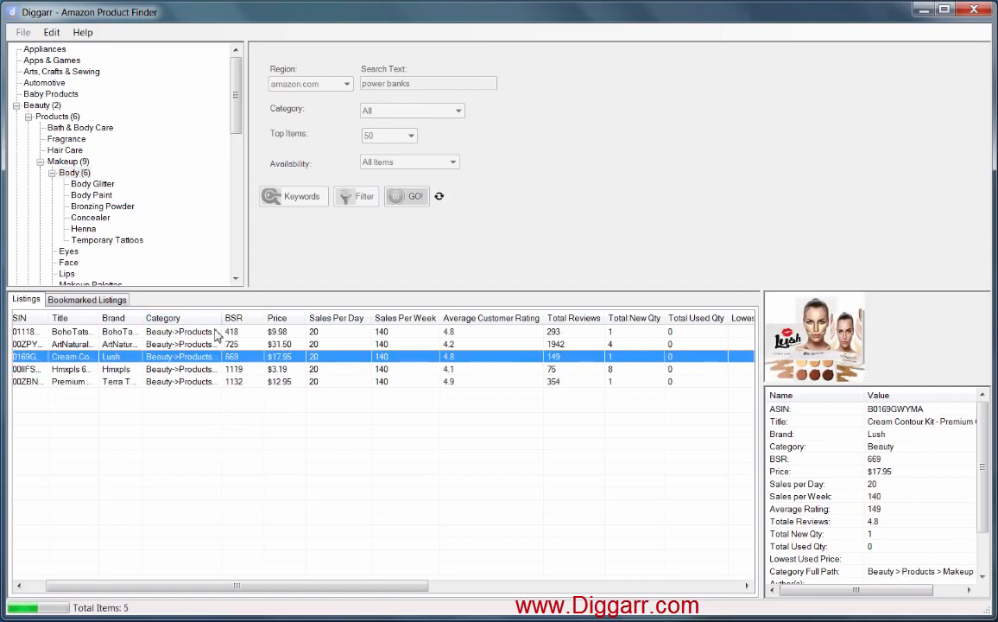
left_click(212, 333)
left_click(200, 344)
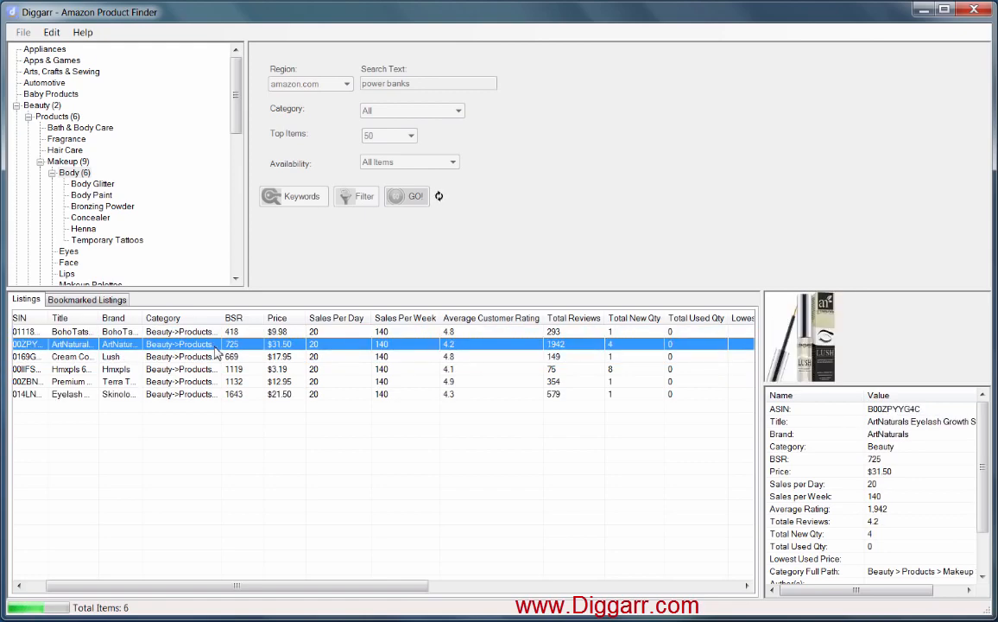
left_click(224, 394)
left_click_drag(371, 587, 350, 590)
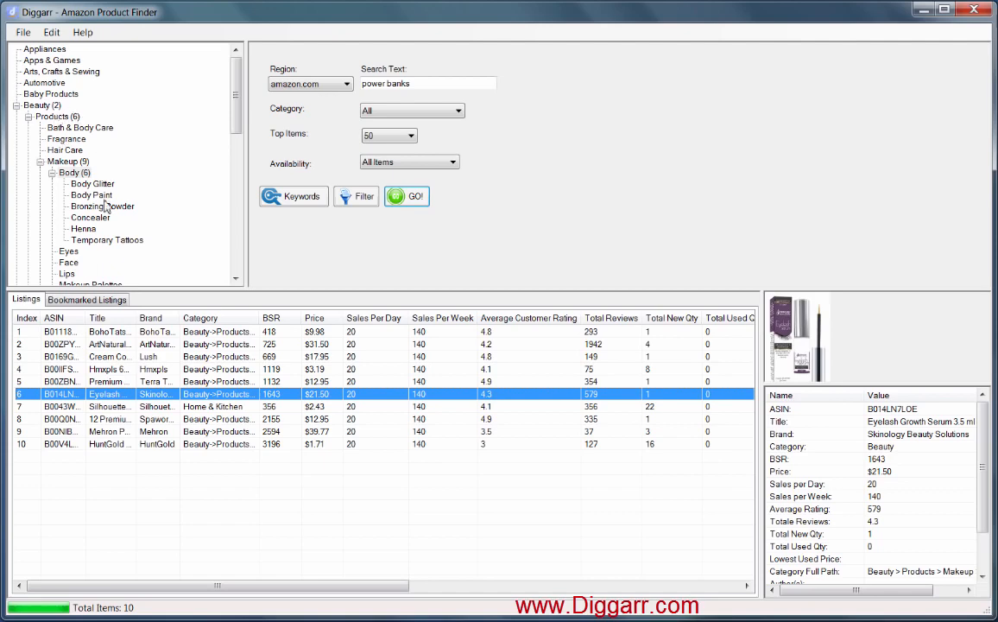
Check Body Glitter for subcategories, add its top sellers to the listings and view the 12 Premium Sheets listing's details
left_click(102, 185)
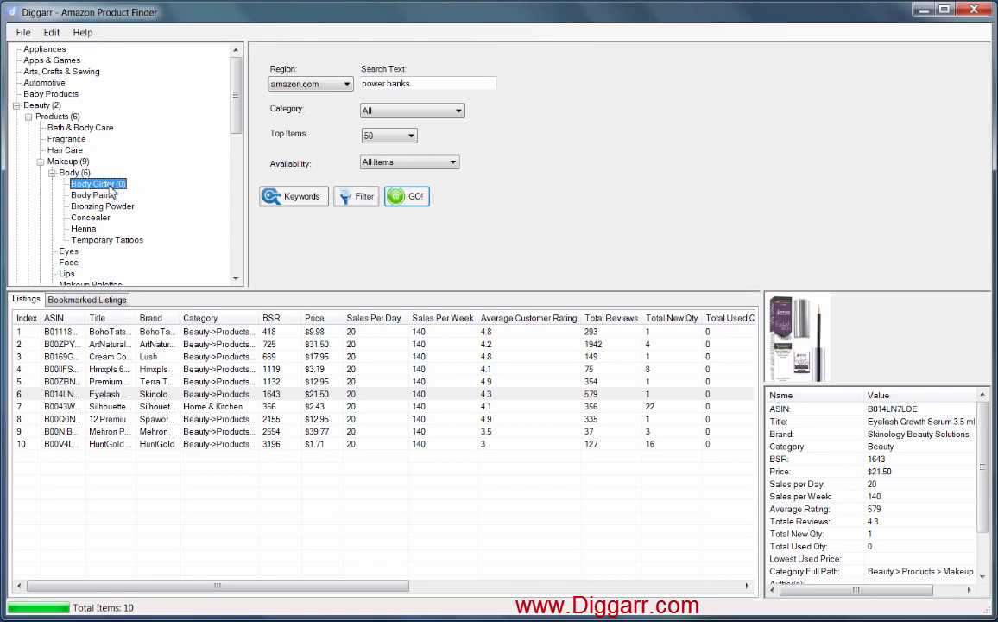
right_click(112, 189)
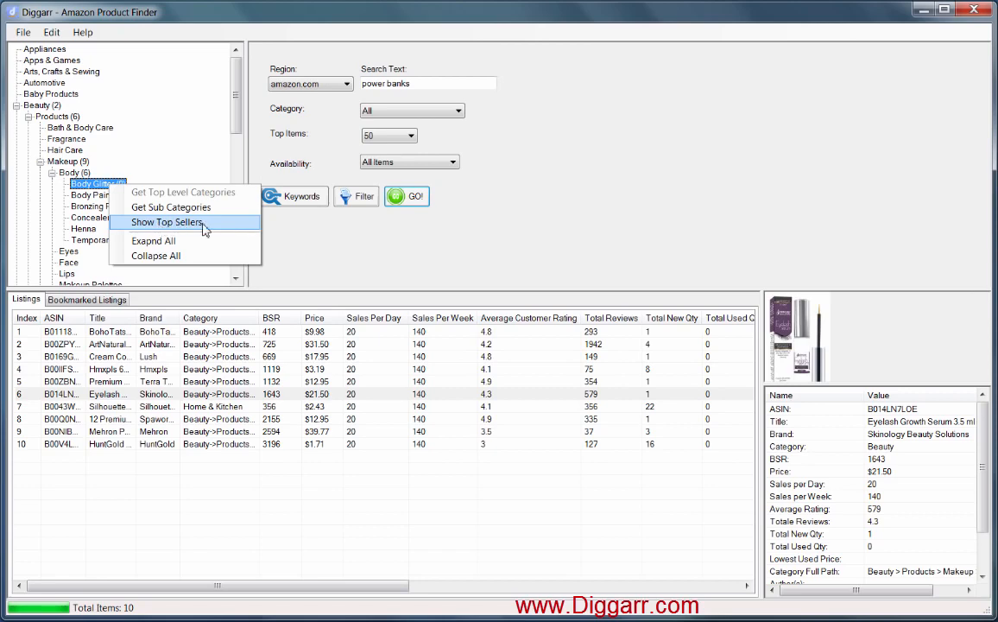
left_click(202, 222)
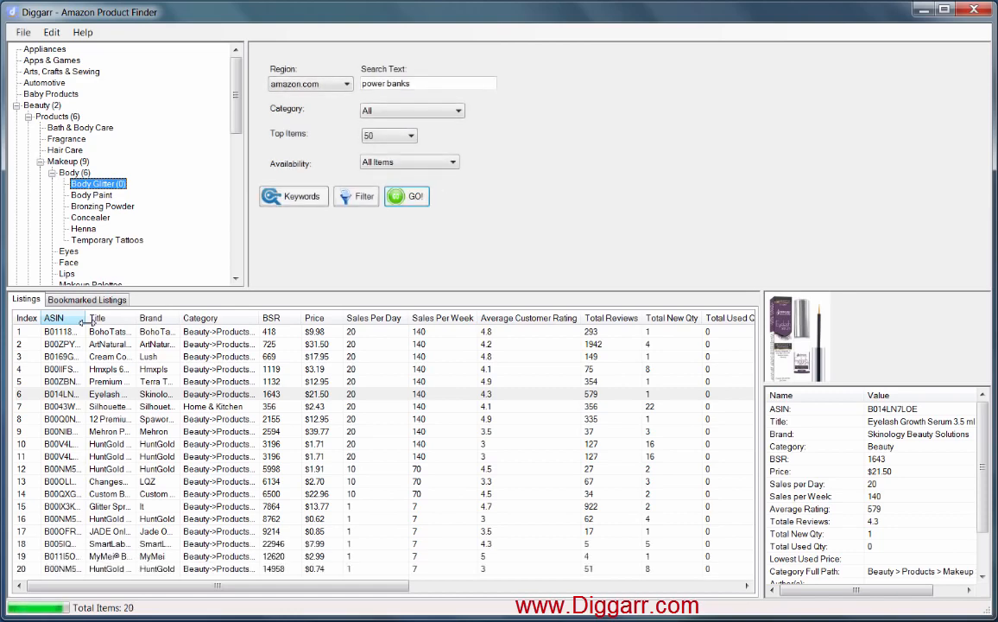
left_click(188, 421)
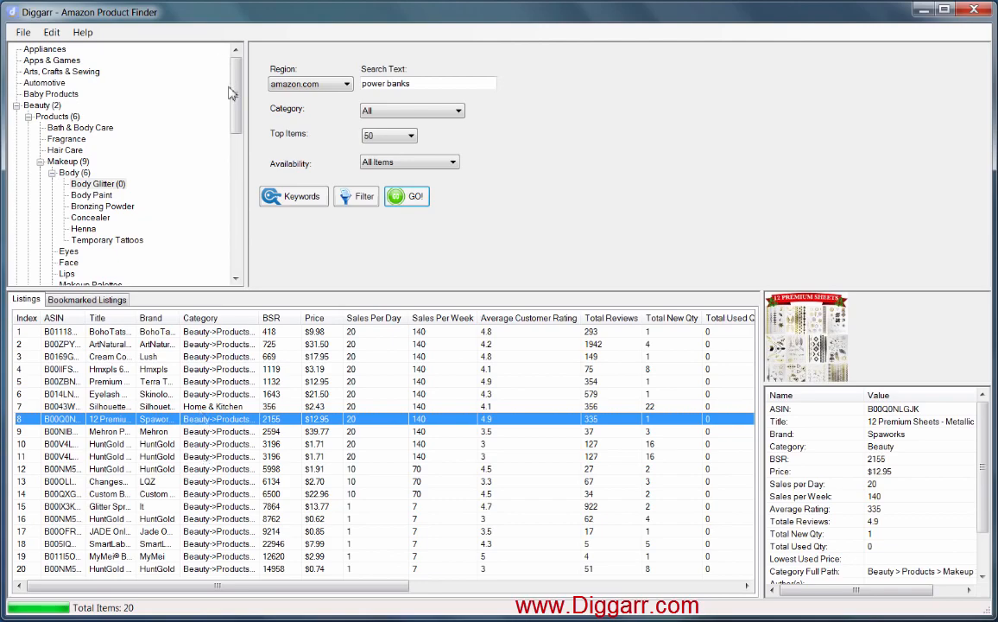
Reduce the height of the category tree area to give the listings table more room
mouse_move(233, 90)
left_mouse_down()
mouse_move(241, 196)
mouse_move(246, 83)
left_mouse_up()
left_click_drag(310, 295, 346, 224)
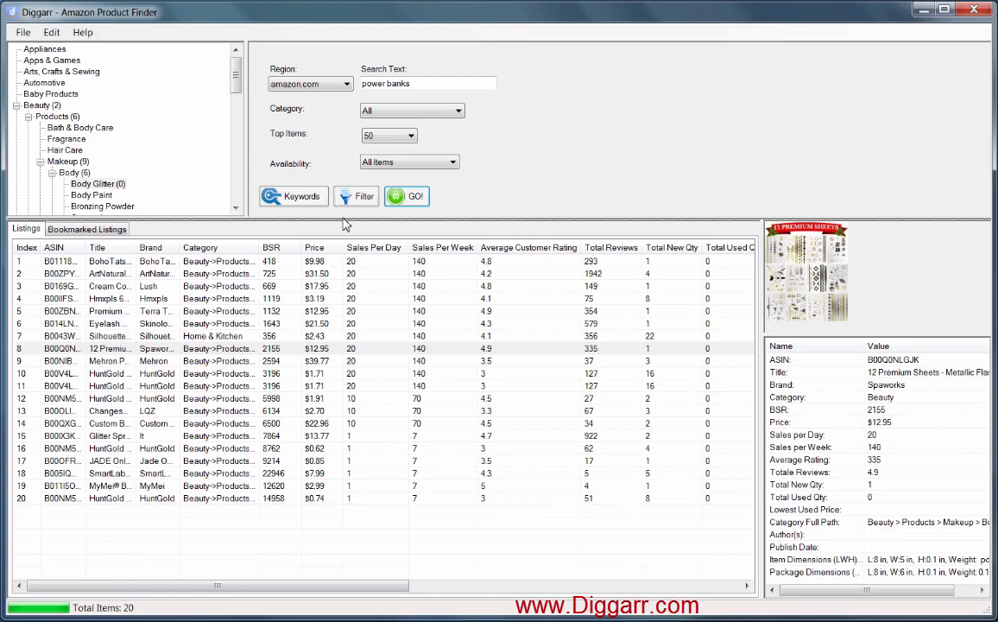